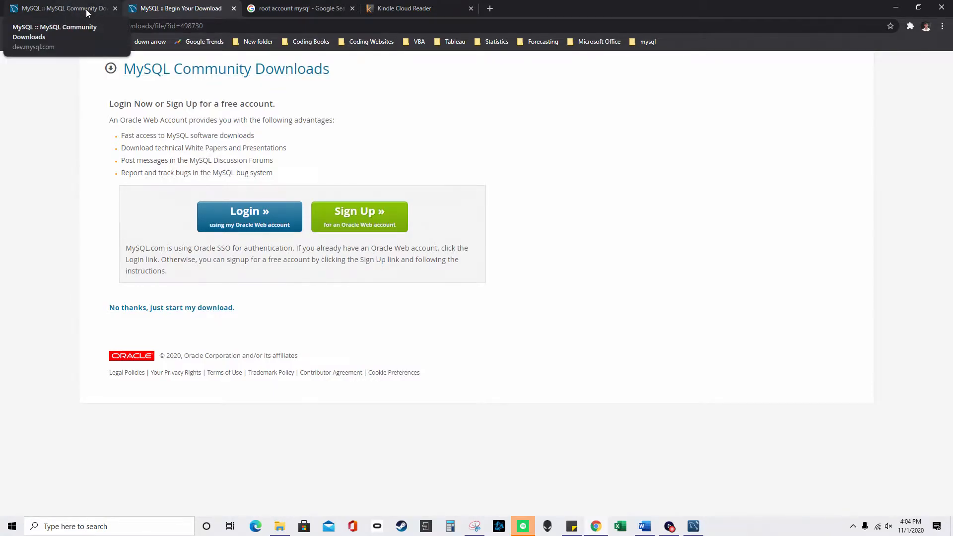
- Return to the MySQL Community Downloads tab and highlight 'MySQL Installer for Windows'
{"action": "left_click", "coordinate": [86, 10]}
{"action": "left_click_drag", "start_coordinate": [279, 249], "coordinate": [134, 249]}
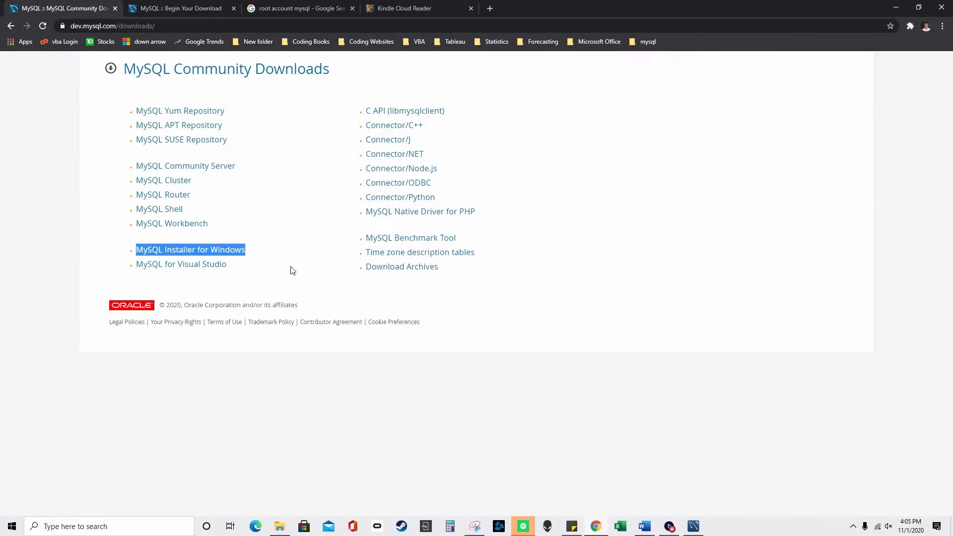
- Search Windows for 'mysql in', then bring the MYSQL WORKBENCH Word guide forward
{"action": "left_click", "coordinate": [129, 527]}
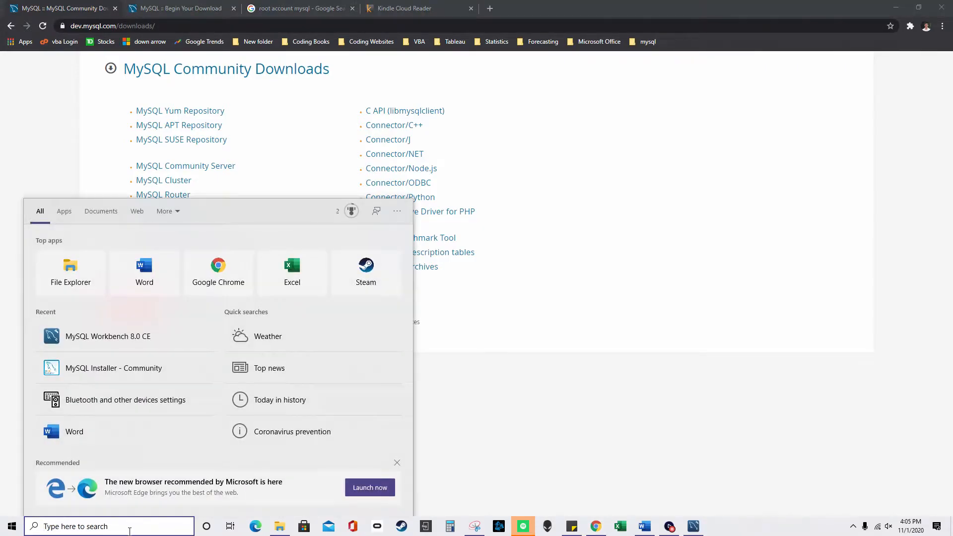
{"action": "type", "text": "mysql"}
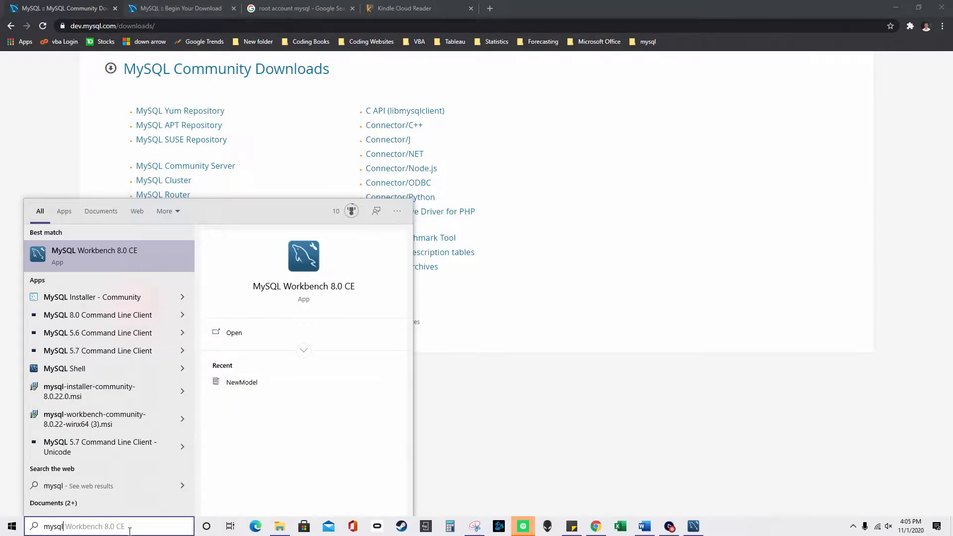
{"action": "type", "text": " in"}
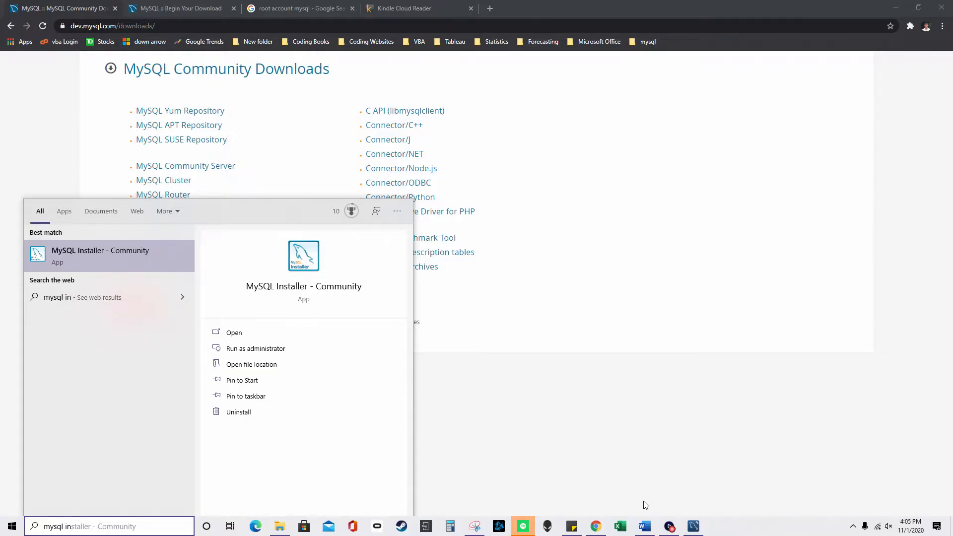
{"action": "left_click", "coordinate": [654, 527]}
{"action": "left_click_drag", "start_coordinate": [950, 275], "coordinate": [951, 144]}
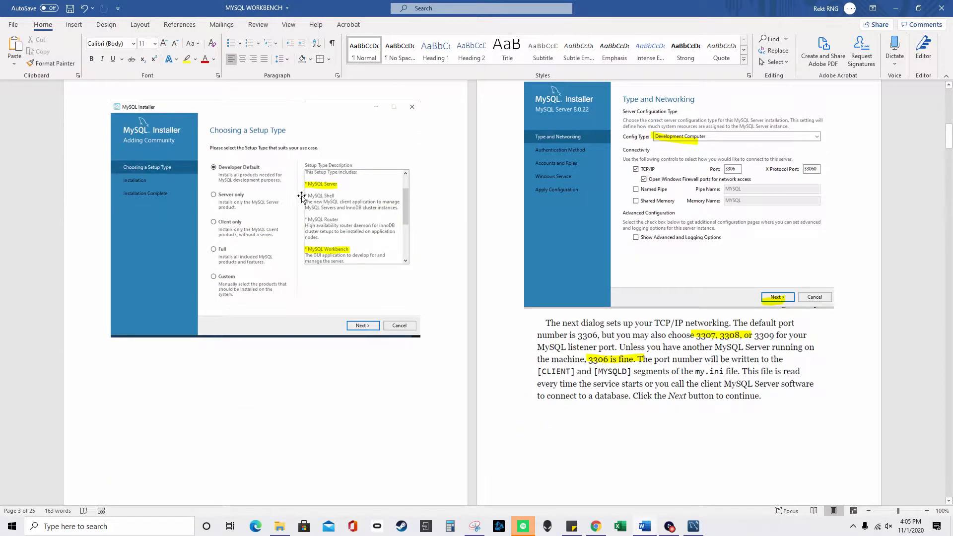
- Scroll the Word guide down to the Accounts and Roles and Connect To Server screenshots
{"action": "scroll", "coordinate": [300, 238], "scroll_direction": "up", "scroll_amount": 1}
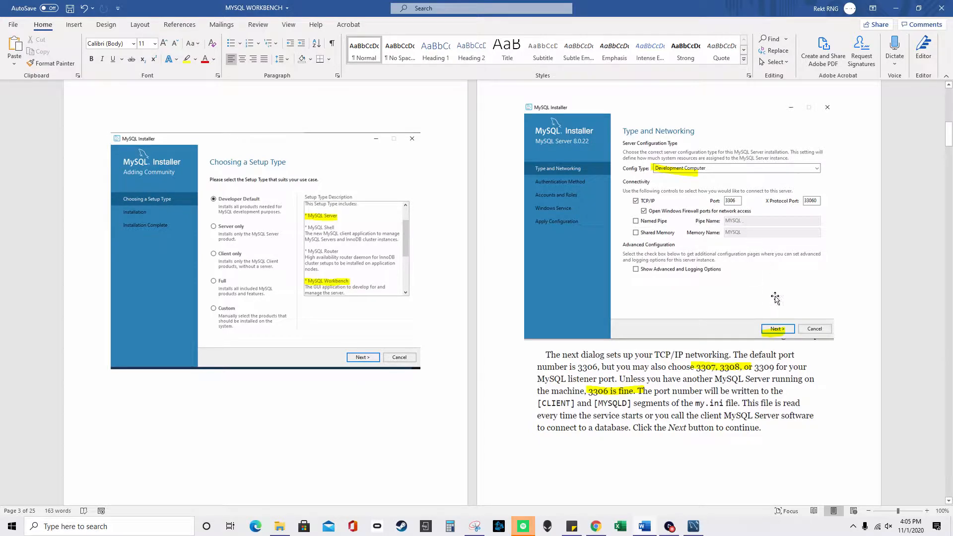
{"action": "scroll", "coordinate": [652, 401], "scroll_direction": "down", "scroll_amount": 4}
{"action": "scroll", "coordinate": [496, 389], "scroll_direction": "down", "scroll_amount": 12}
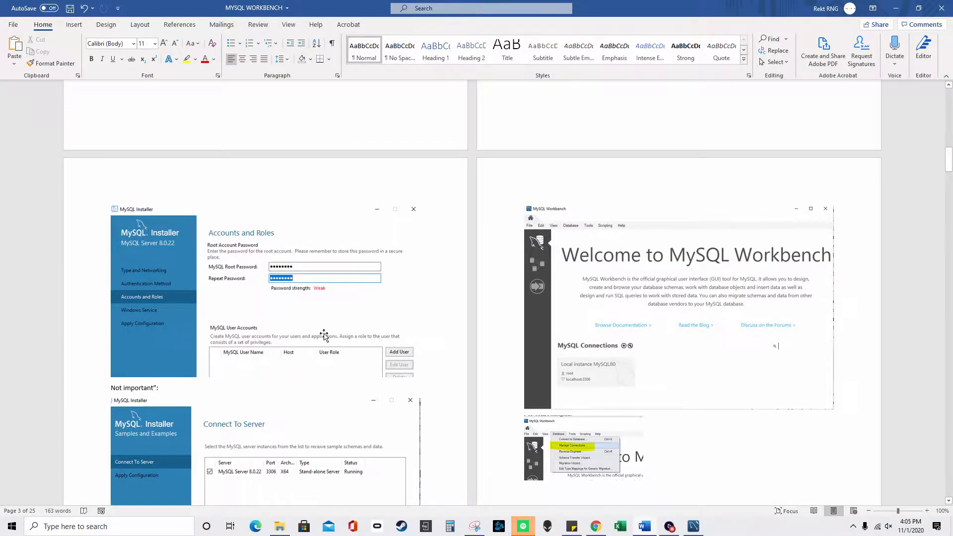
{"action": "scroll", "coordinate": [323, 335], "scroll_direction": "down", "scroll_amount": 4}
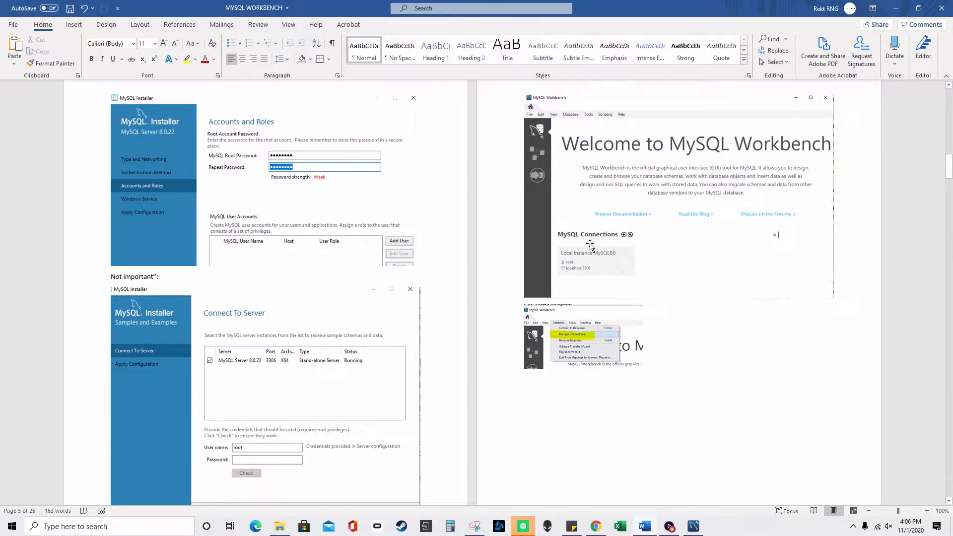
- Search Start for 'mysqlwo' and close the already-open MySQL Workbench window
{"action": "left_click", "coordinate": [145, 527]}
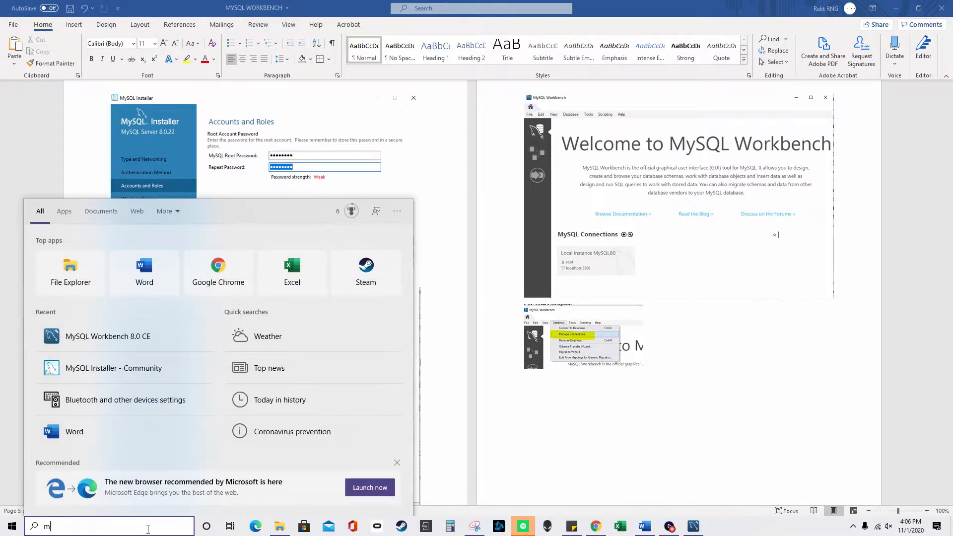
{"action": "type", "text": "mysqlwo"}
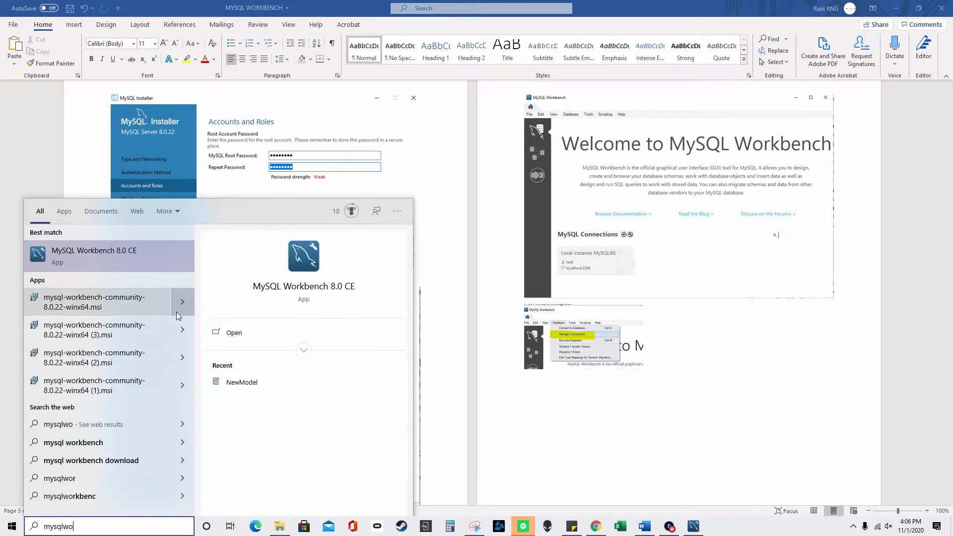
{"action": "left_click", "coordinate": [694, 523]}
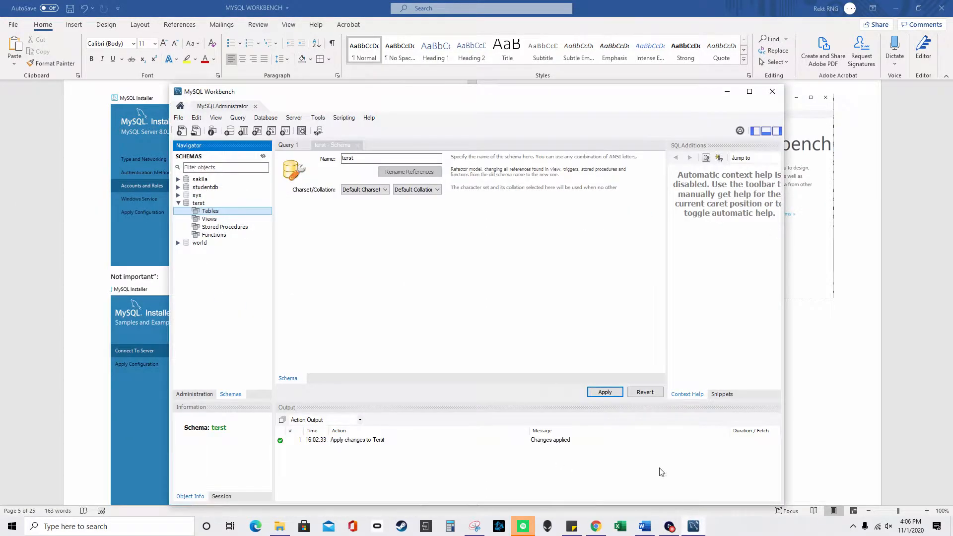
{"action": "left_click", "coordinate": [772, 91]}
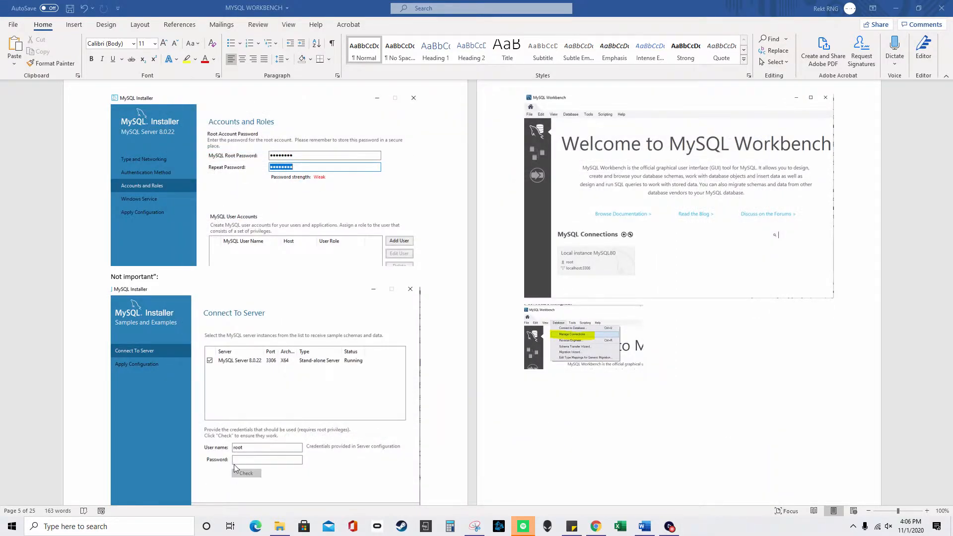
- Launch MySQL Workbench 8.0 CE, cancel the Local instance MySQL80 password prompt, and reposition the window
{"action": "left_click", "coordinate": [130, 524]}
{"action": "left_click", "coordinate": [124, 338]}
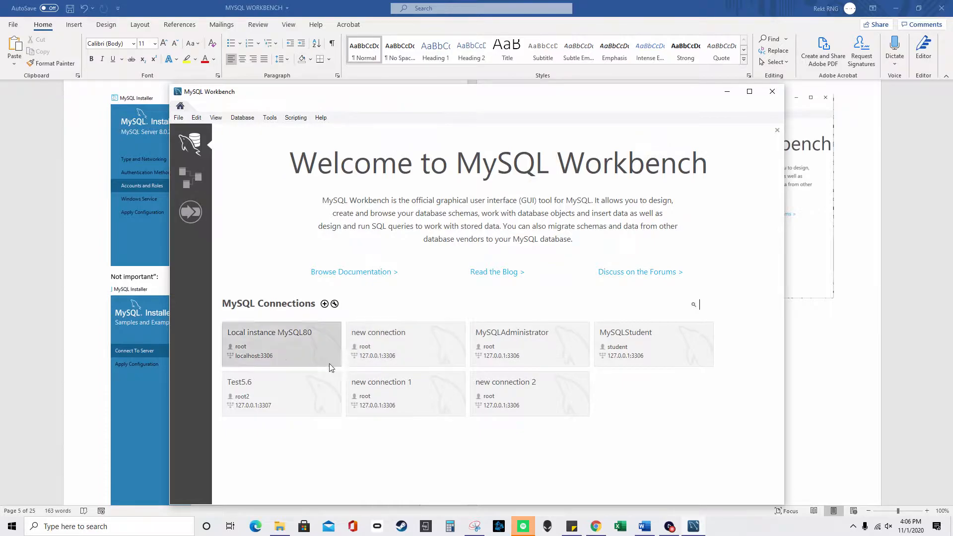
{"action": "left_click", "coordinate": [297, 350]}
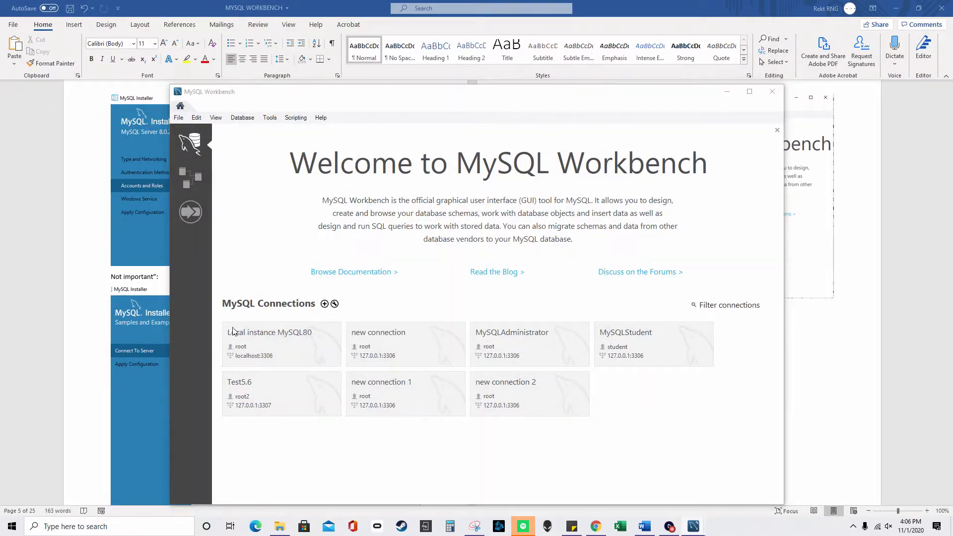
{"action": "left_click", "coordinate": [590, 318]}
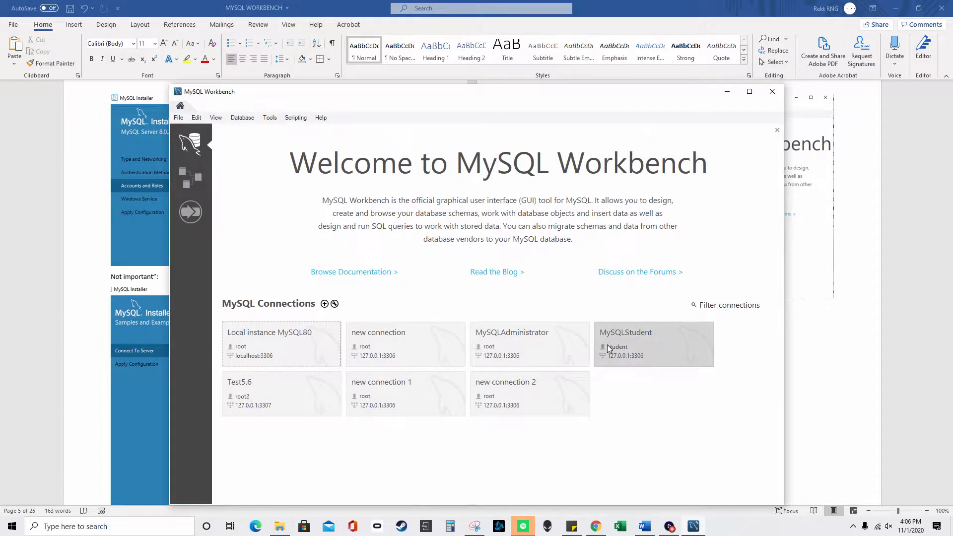
{"action": "left_click_drag", "start_coordinate": [365, 97], "coordinate": [392, 88]}
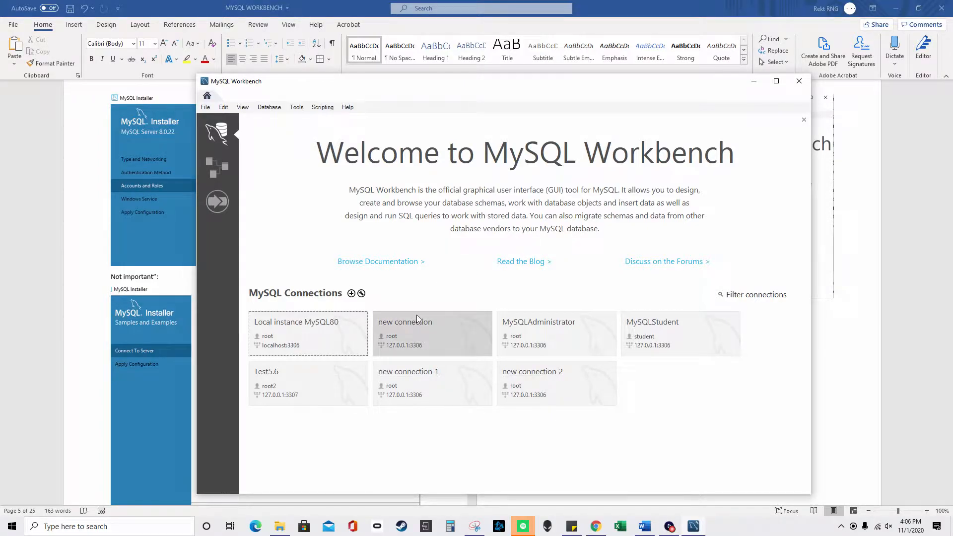
{"action": "left_click", "coordinate": [269, 107]}
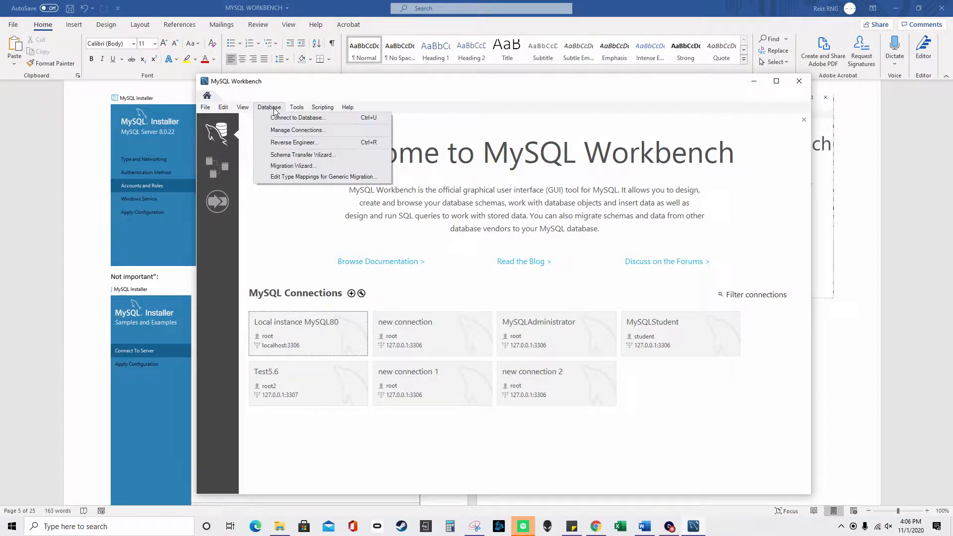
- Add a new connection entry in Manage Server Connections
{"action": "left_click", "coordinate": [291, 130]}
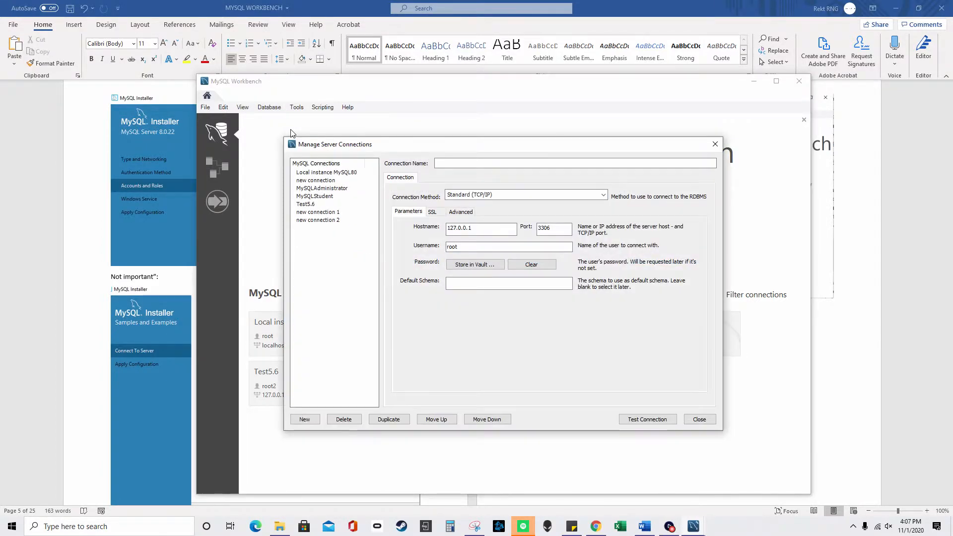
{"action": "left_click", "coordinate": [314, 423]}
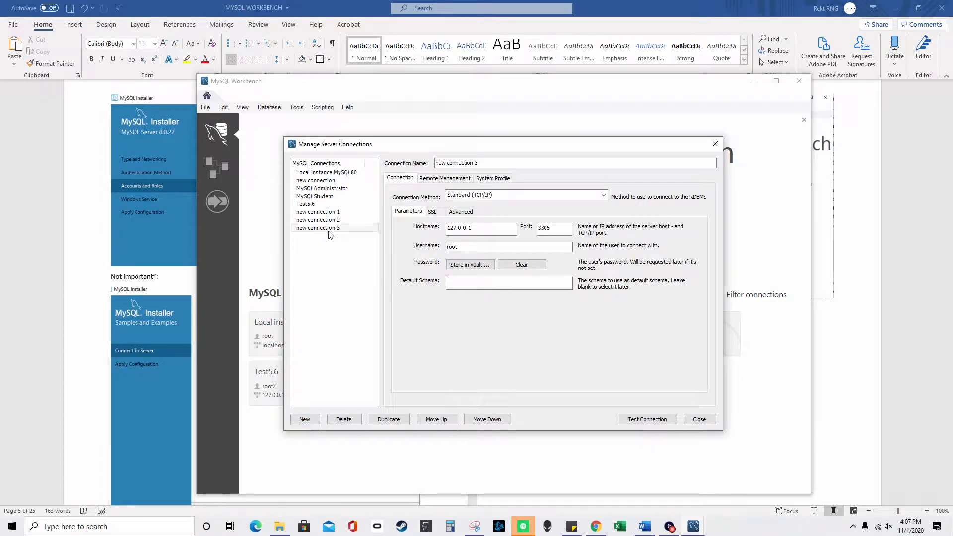
{"action": "left_click_drag", "start_coordinate": [473, 163], "coordinate": [508, 369]}
{"action": "left_click_drag", "start_coordinate": [594, 366], "coordinate": [501, 207]}
- Review the new connection's hostname 127.0.0.1 and port 3306, close the manager, and move Workbench aside
{"action": "left_click", "coordinate": [451, 289]}
{"action": "double_click", "coordinate": [451, 289]}
{"action": "left_click", "coordinate": [524, 289]}
{"action": "left_click_drag", "start_coordinate": [525, 290], "coordinate": [408, 304]}
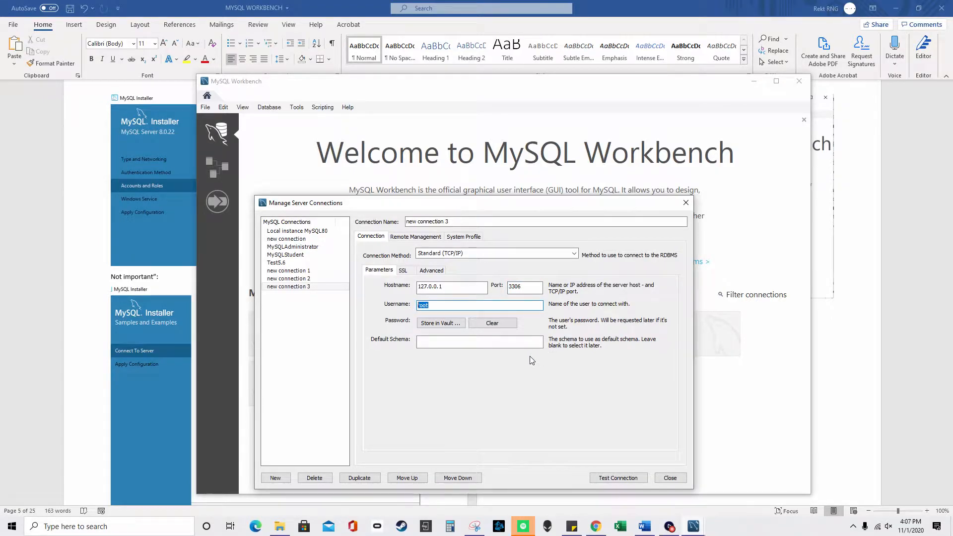
{"action": "left_click", "coordinate": [509, 347]}
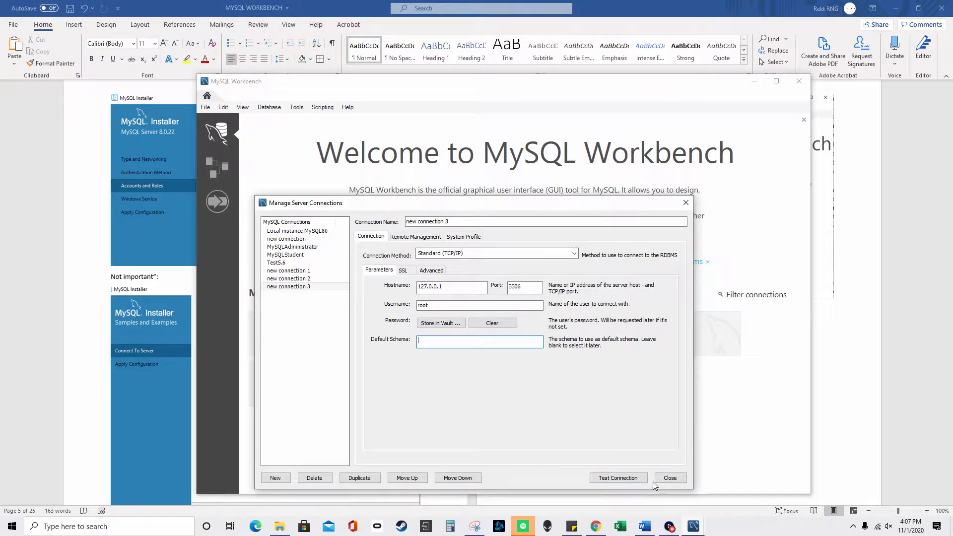
{"action": "left_click", "coordinate": [673, 478]}
{"action": "left_click_drag", "start_coordinate": [615, 83], "coordinate": [648, 425]}
- Scroll the Word guide to the localhost password screenshots, then bring MySQL Workbench back in front
{"action": "left_click", "coordinate": [694, 370]}
{"action": "scroll", "coordinate": [685, 449], "scroll_direction": "down", "scroll_amount": 15}
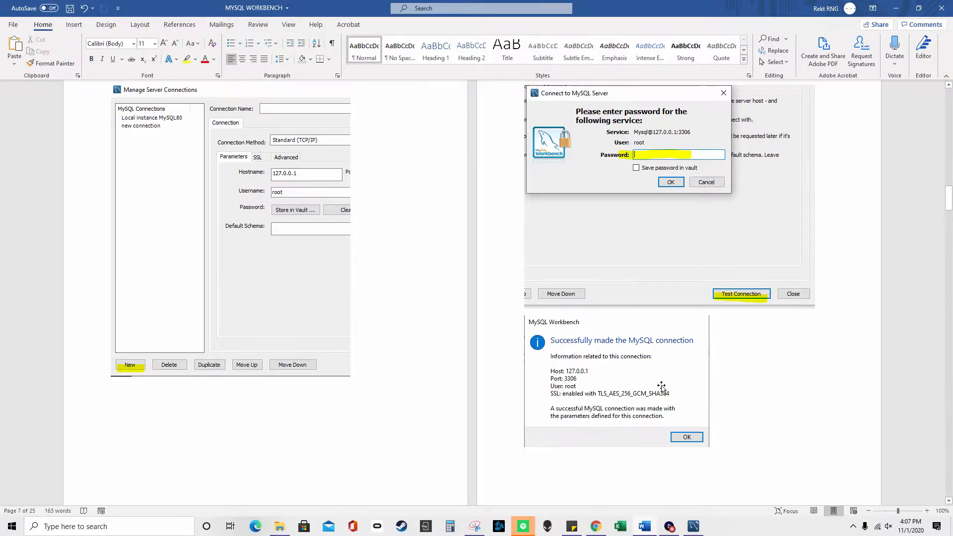
{"action": "scroll", "coordinate": [661, 386], "scroll_direction": "down", "scroll_amount": 10}
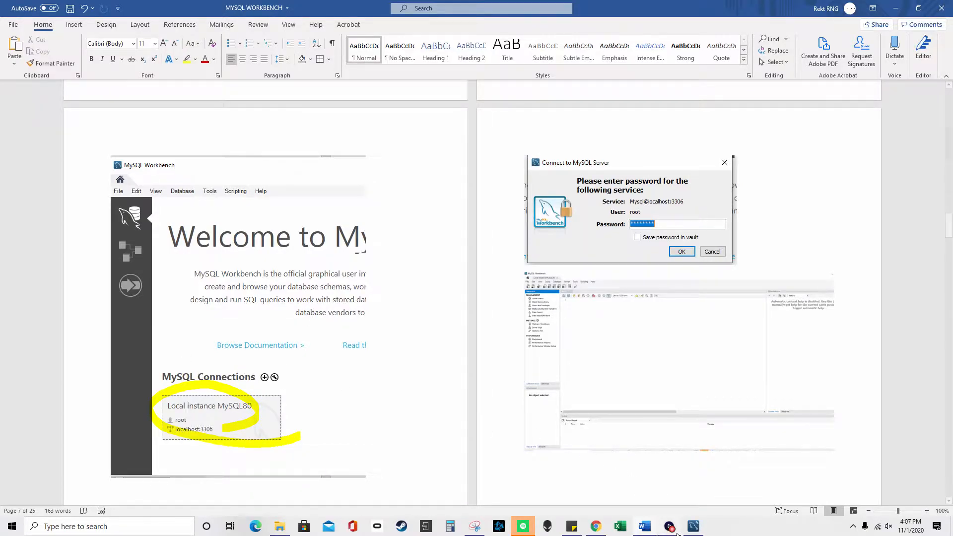
{"action": "left_click", "coordinate": [693, 527]}
{"action": "left_click_drag", "start_coordinate": [550, 117], "coordinate": [475, 156]}
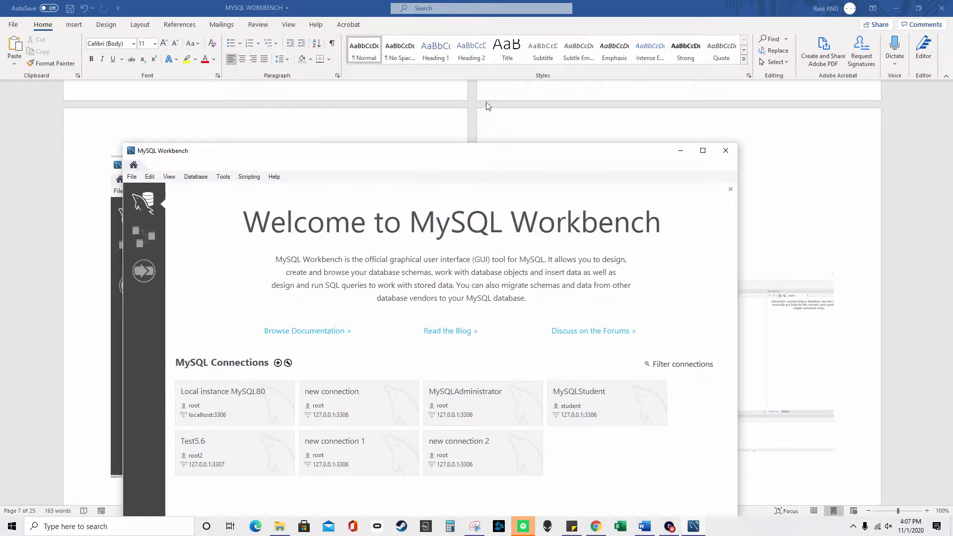
- Connect to Local instance MySQL80 with the account password and return to the schema list
{"action": "left_click", "coordinate": [269, 395]}
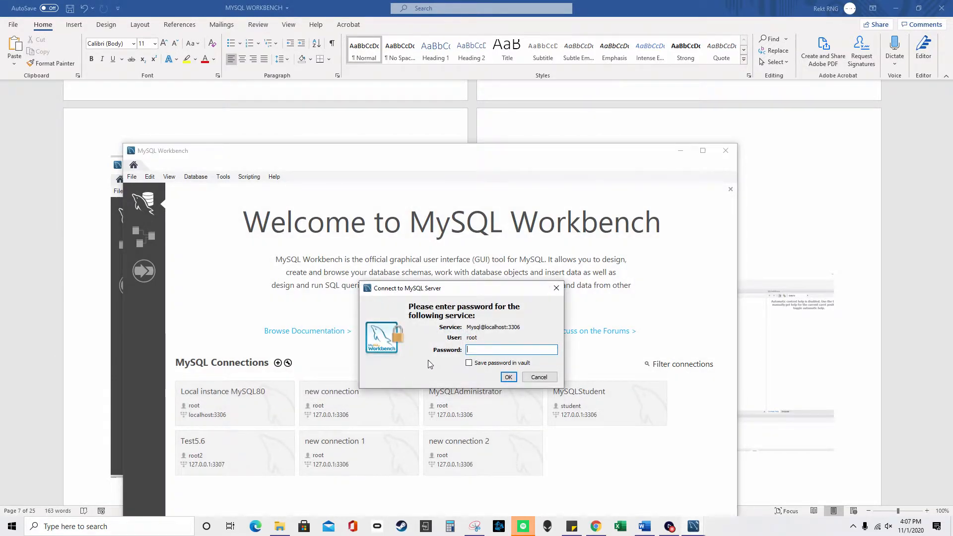
{"action": "type", "text": "***"}
{"action": "key", "text": "Return"}
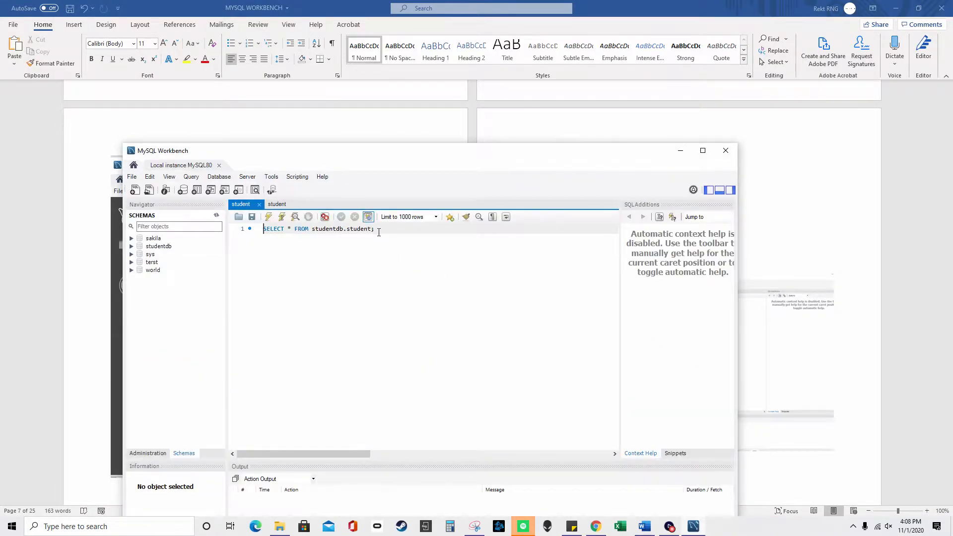
{"action": "left_click", "coordinate": [380, 160]}
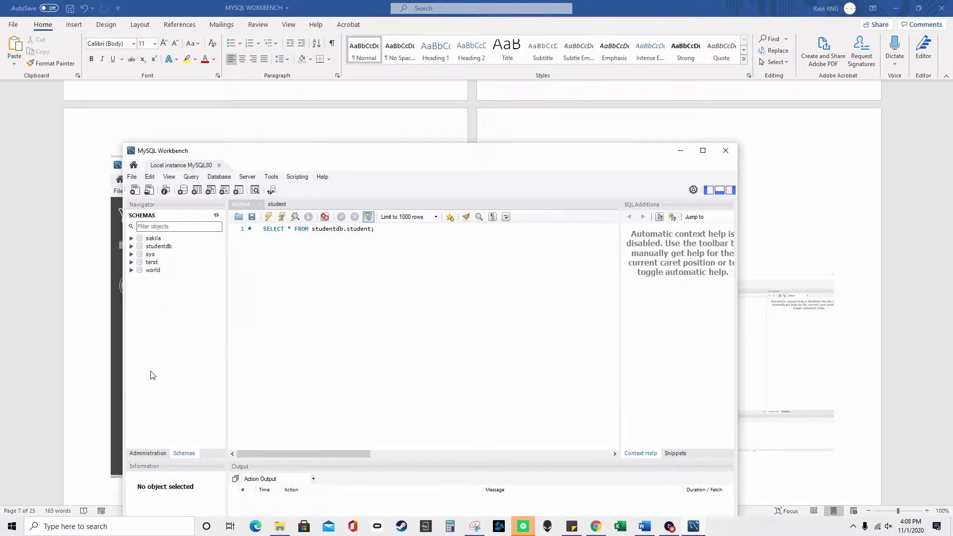
{"action": "left_click", "coordinate": [156, 454]}
{"action": "left_click", "coordinate": [183, 453]}
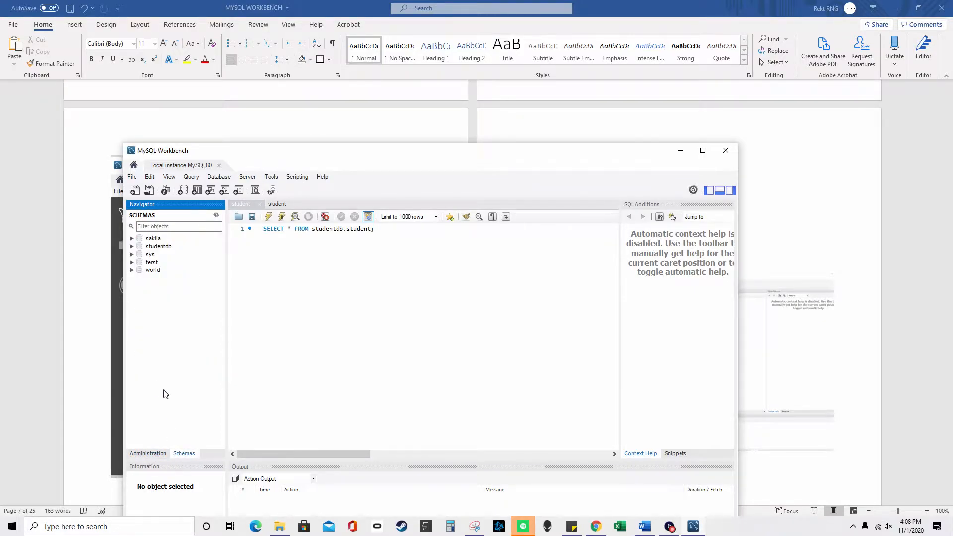
- Expand the studentdb schema and its Tables folder in the Navigator
{"action": "left_click", "coordinate": [131, 247]}
{"action": "left_click", "coordinate": [141, 254]}
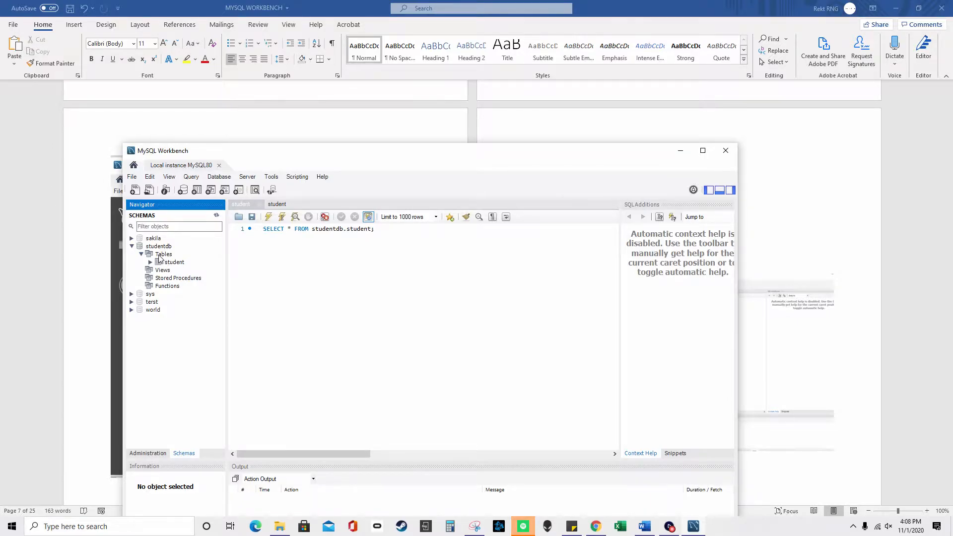
{"action": "right_click", "coordinate": [159, 256]}
{"action": "left_click", "coordinate": [132, 247]}
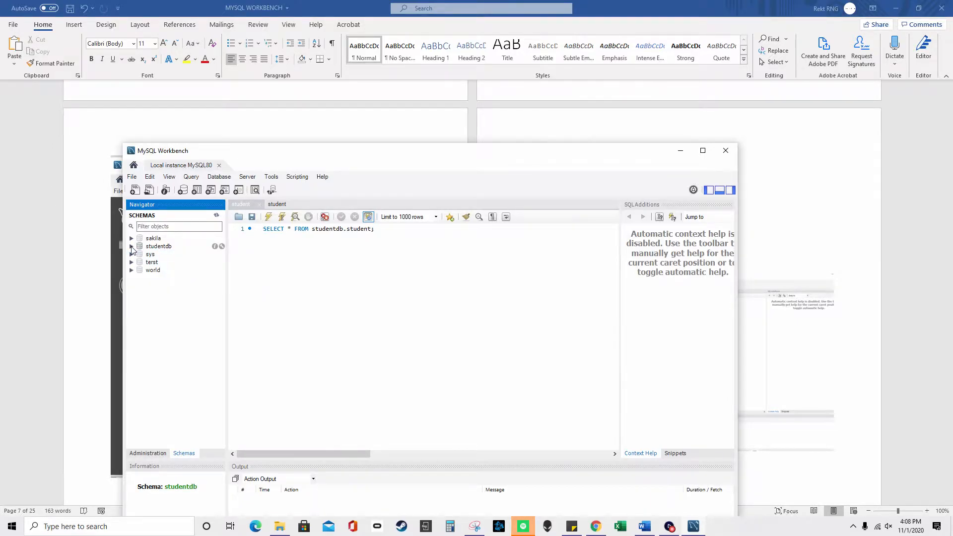
{"action": "right_click", "coordinate": [151, 248]}
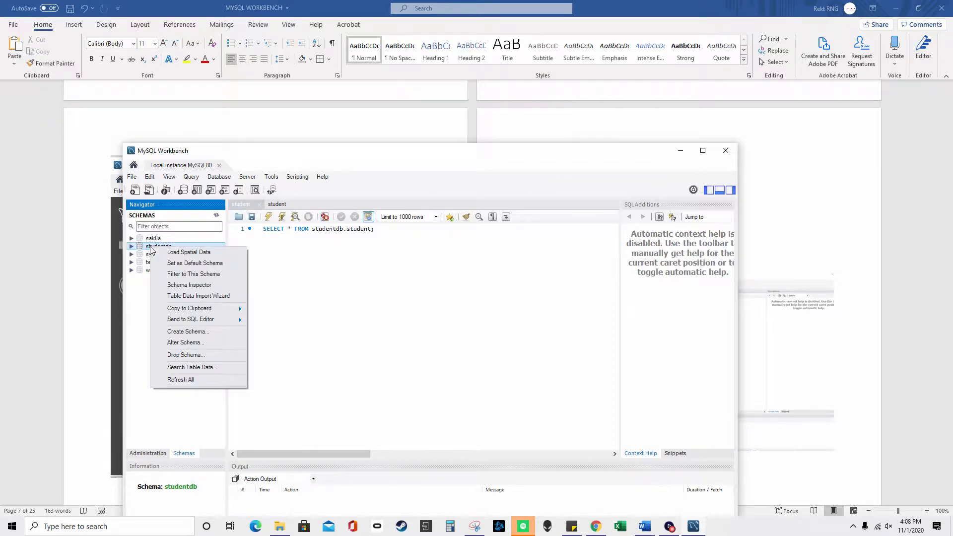
- Create new_schema by applying the CREATE SCHEMA script, then expand it in the Navigator
{"action": "left_click", "coordinate": [199, 329]}
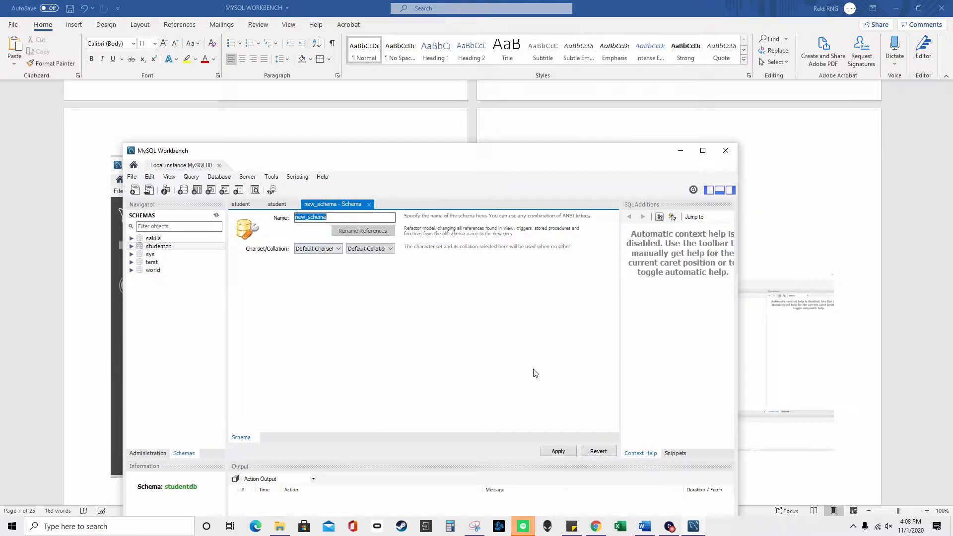
{"action": "left_click", "coordinate": [559, 451]}
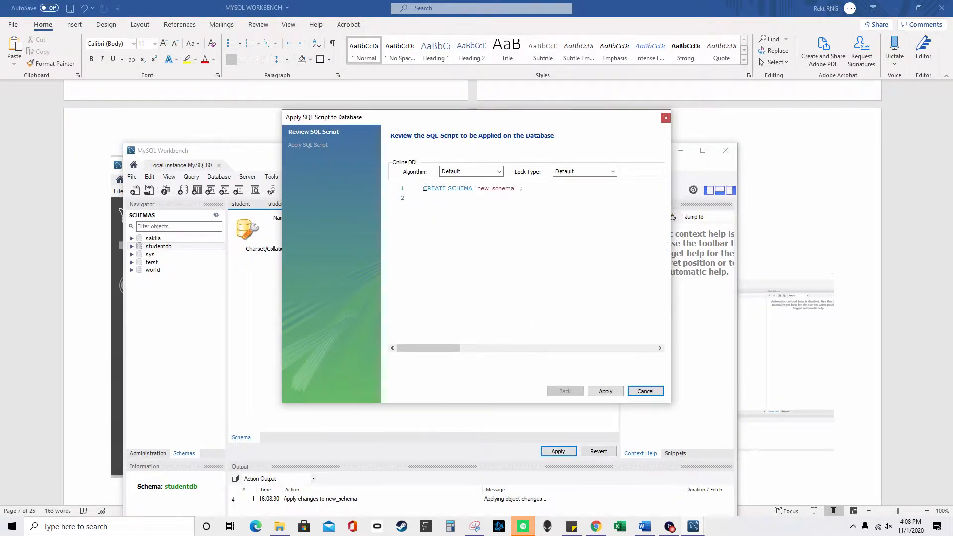
{"action": "left_click", "coordinate": [606, 391]}
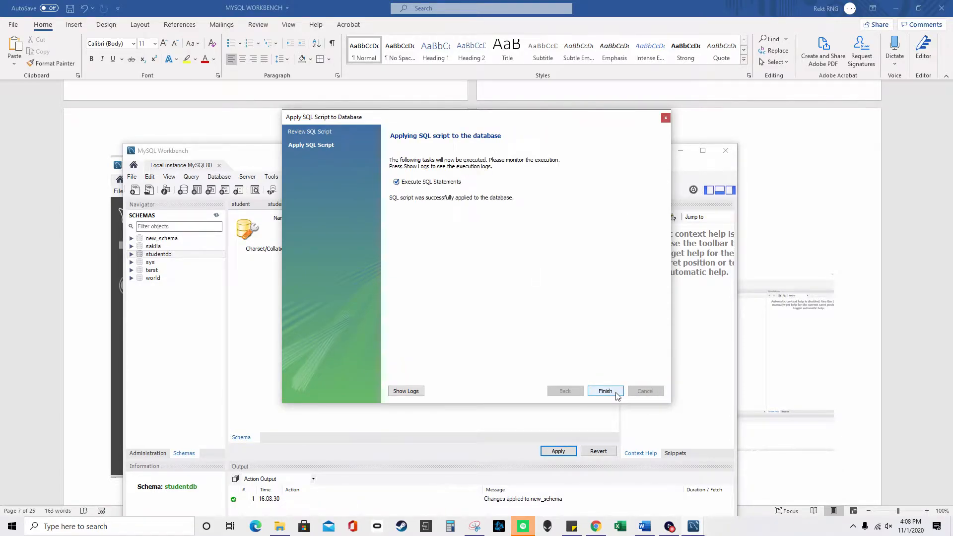
{"action": "left_click", "coordinate": [606, 391]}
{"action": "left_click", "coordinate": [154, 243]}
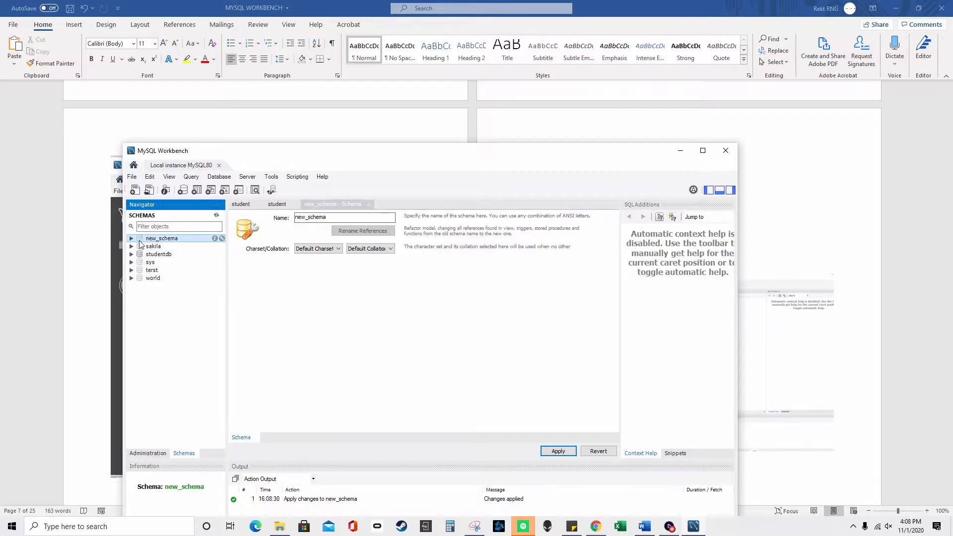
{"action": "right_click", "coordinate": [145, 239]}
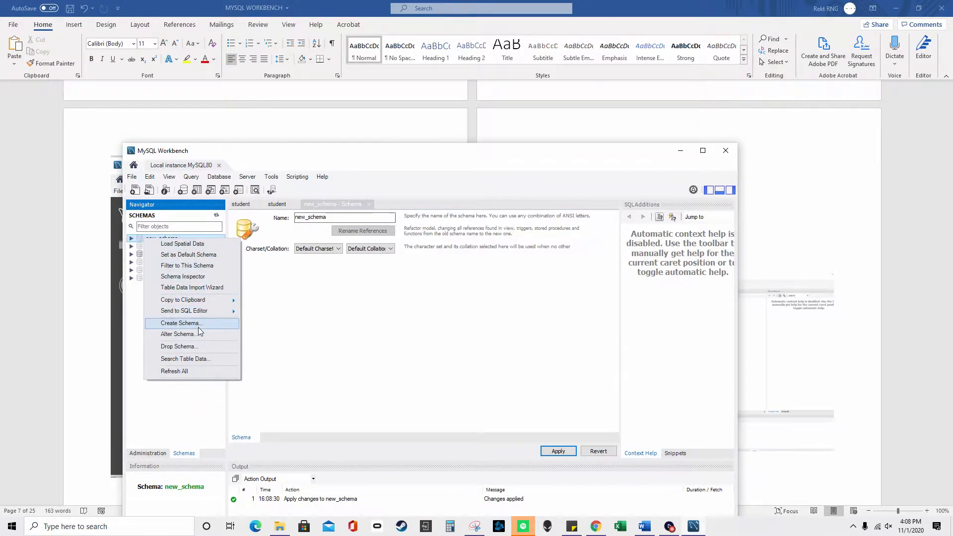
{"action": "left_click", "coordinate": [131, 239]}
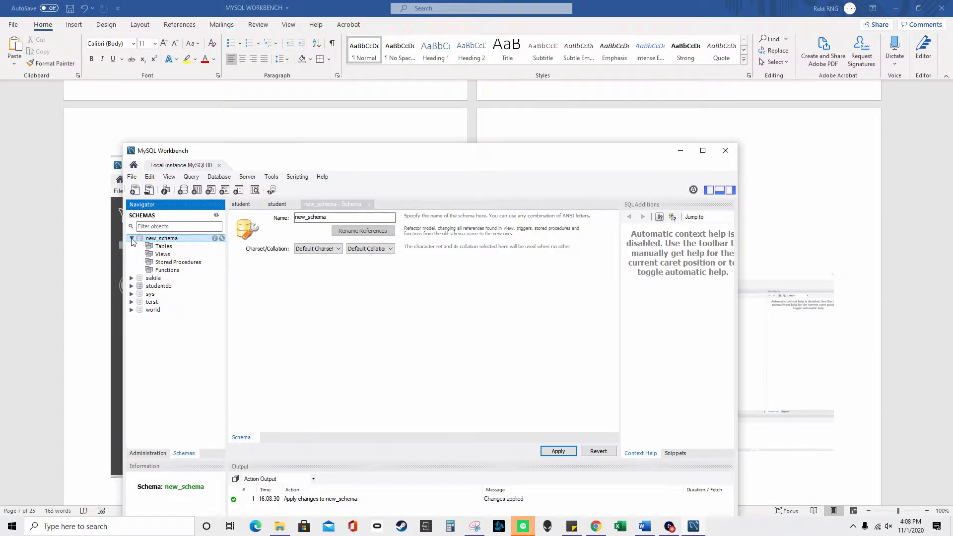
- Start a new table in new_schema named newtable, correcting the mistyped name
{"action": "right_click", "coordinate": [164, 247]}
{"action": "left_click", "coordinate": [209, 256]}
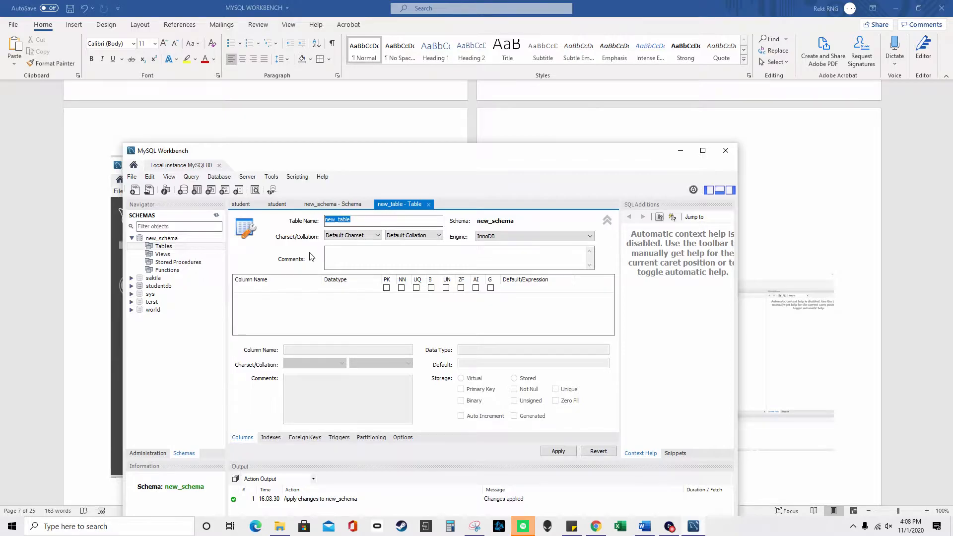
{"action": "type", "text": "nweschedu"}
{"action": "key", "text": "BackSpace"}
{"action": "key", "text": "BackSpace"}
{"action": "key", "text": "BackSpace"}
{"action": "key", "text": "BackSpace"}
{"action": "key", "text": "BackSpace"}
{"action": "key", "text": "BackSpace"}
{"action": "key", "text": "BackSpace"}
{"action": "key", "text": "BackSpace"}
{"action": "key", "text": "BackSpace"}
{"action": "type", "text": "newtable"}
- Add a first column named ID with data type INT
{"action": "left_click", "coordinate": [290, 291]}
{"action": "left_click", "coordinate": [282, 289]}
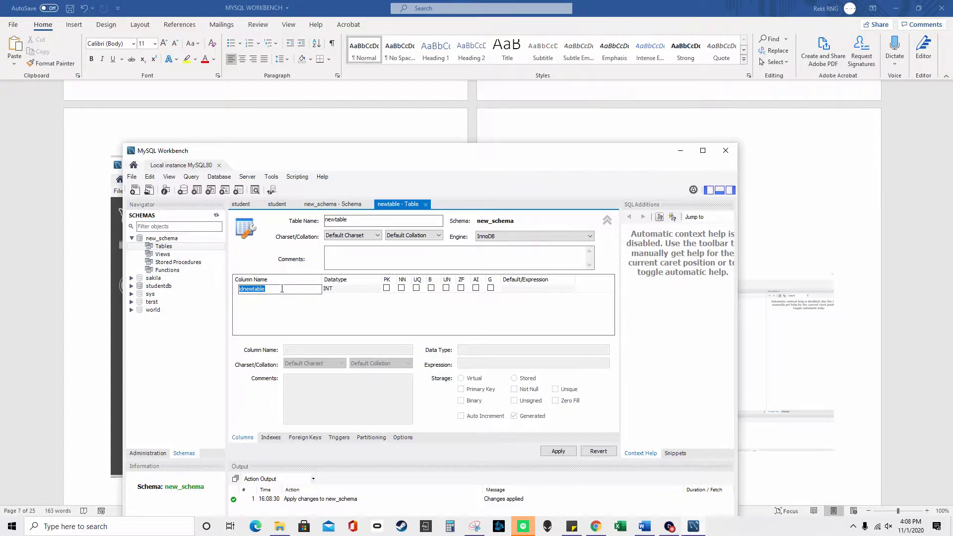
{"action": "type", "text": "ID"}
{"action": "key", "text": "Tab"}
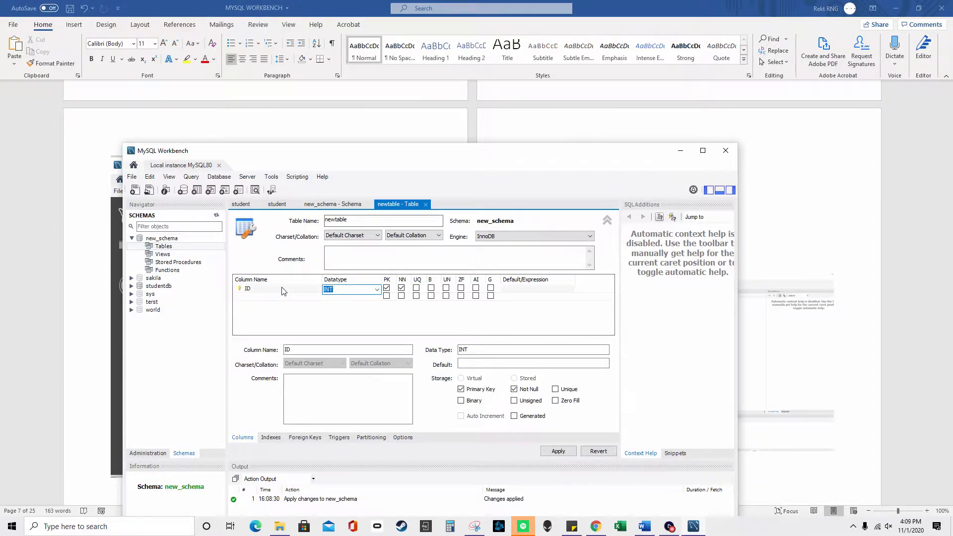
{"action": "left_click", "coordinate": [376, 290]}
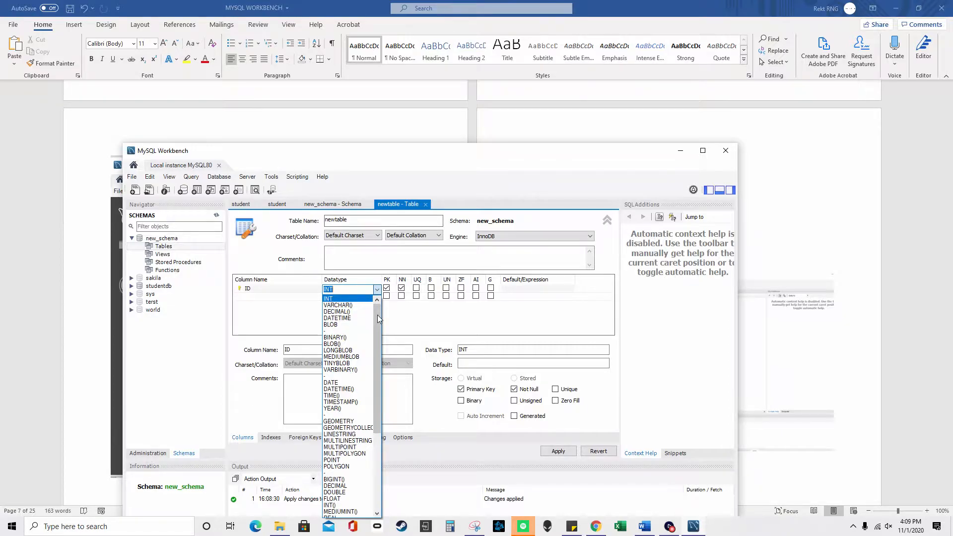
{"action": "mouse_move", "coordinate": [381, 334]}
{"action": "left_mouse_down"}
{"action": "mouse_move", "coordinate": [380, 415]}
{"action": "mouse_move", "coordinate": [379, 319]}
{"action": "left_mouse_up"}
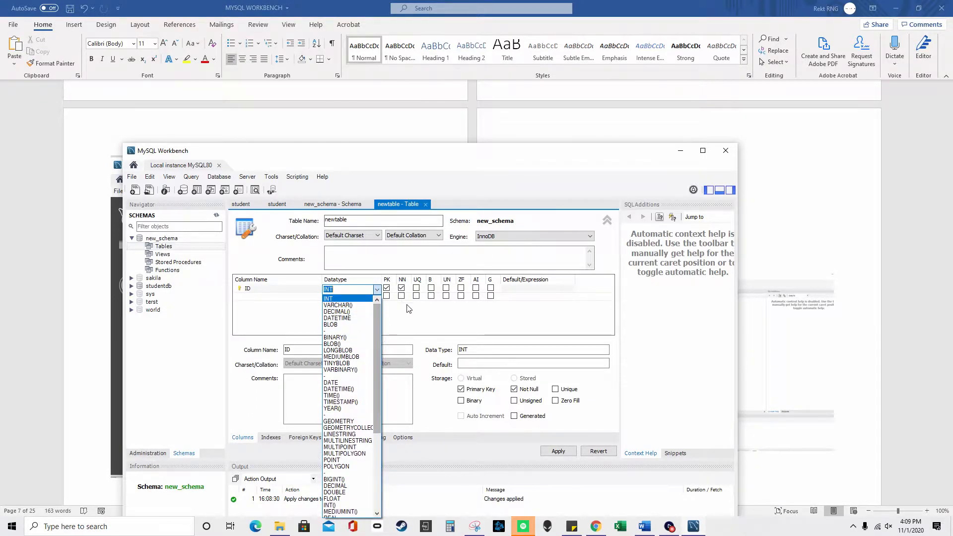
{"action": "left_click", "coordinate": [379, 289]}
- Briefly change ID to VARCHAR(30), revert it to INT, and add a second column
{"action": "left_click", "coordinate": [377, 289]}
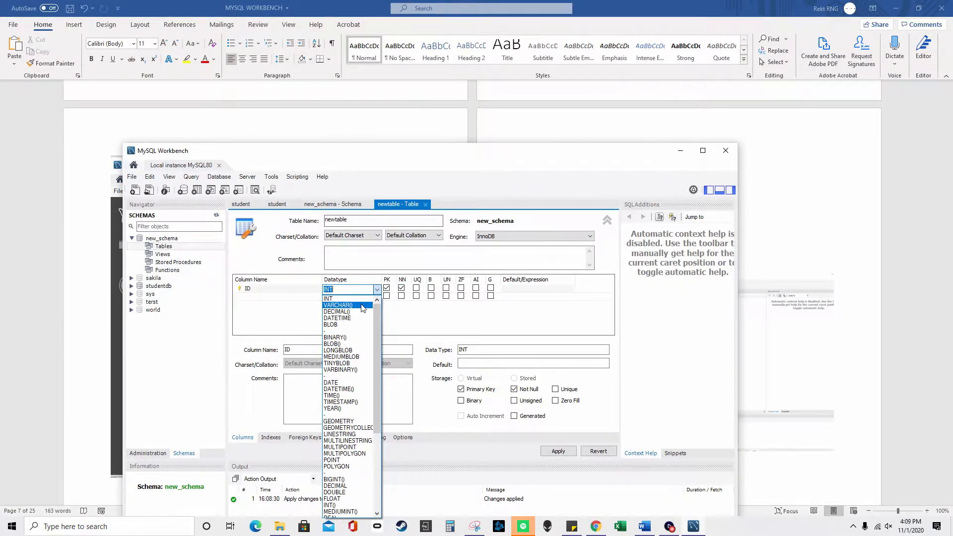
{"action": "left_click", "coordinate": [363, 306]}
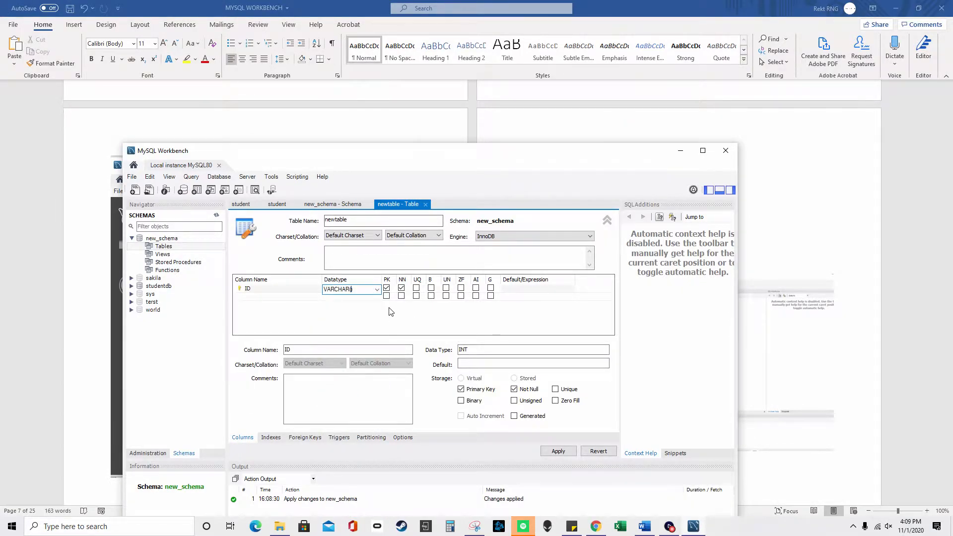
{"action": "type", "text": "30"}
{"action": "left_click", "coordinate": [378, 289]}
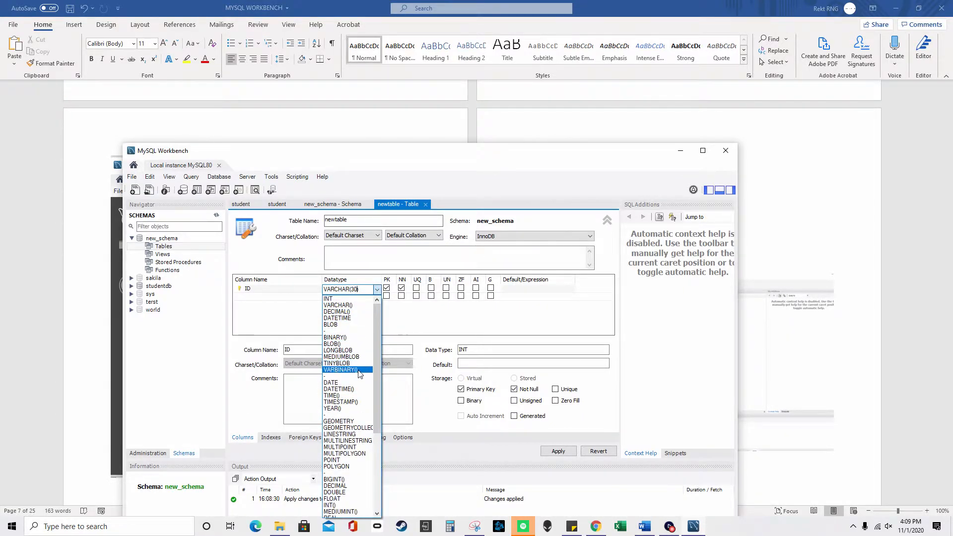
{"action": "scroll", "coordinate": [368, 447], "scroll_direction": "down", "scroll_amount": 2}
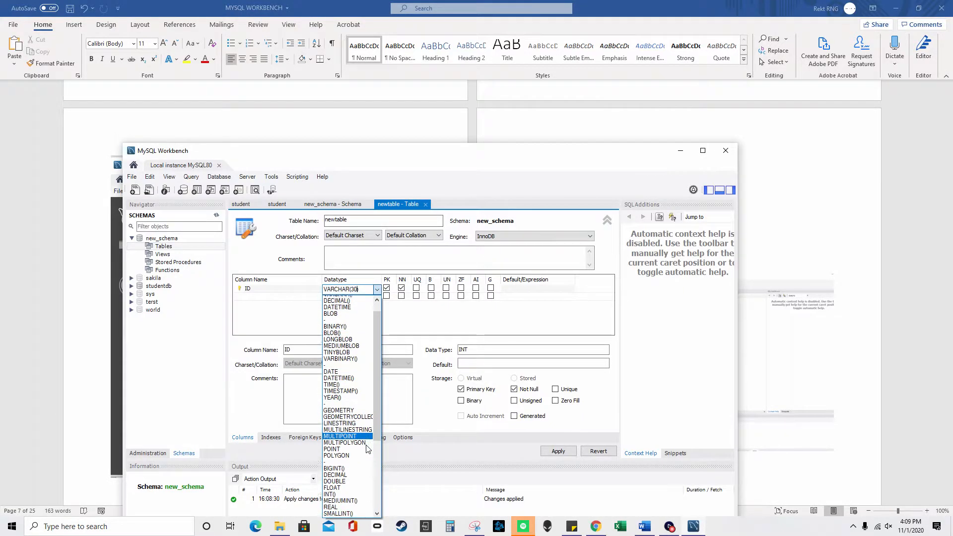
{"action": "scroll", "coordinate": [368, 448], "scroll_direction": "down", "scroll_amount": 2}
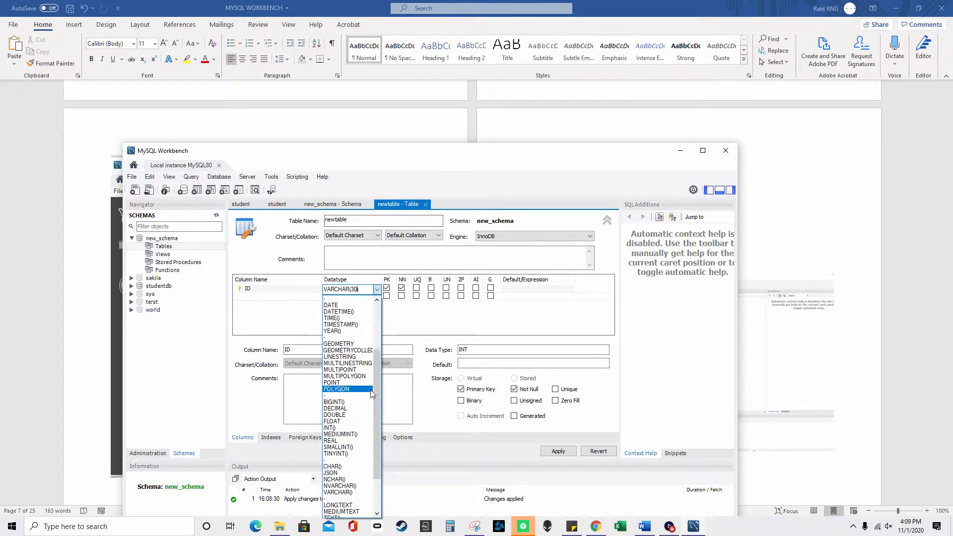
{"action": "left_click_drag", "start_coordinate": [376, 366], "coordinate": [375, 309]}
{"action": "left_click", "coordinate": [348, 300]}
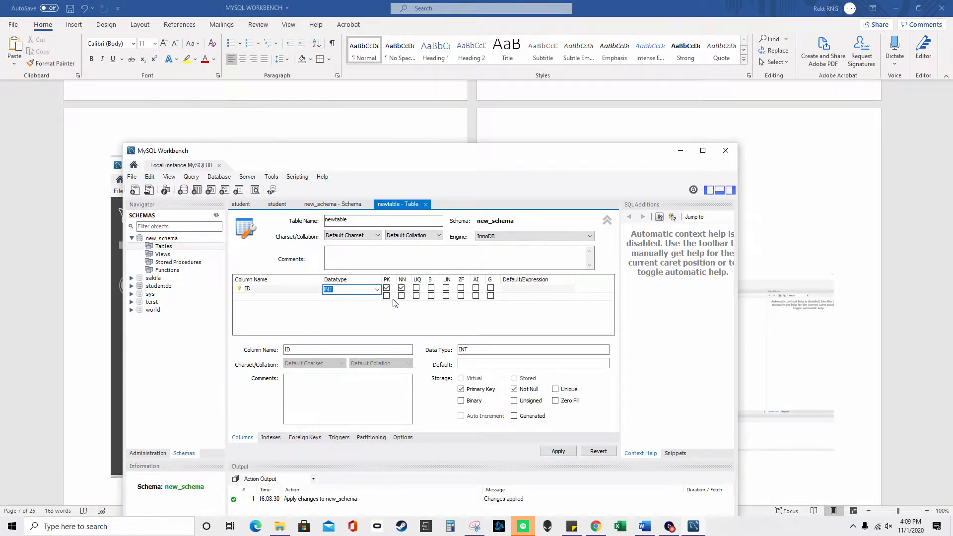
{"action": "left_click", "coordinate": [287, 296]}
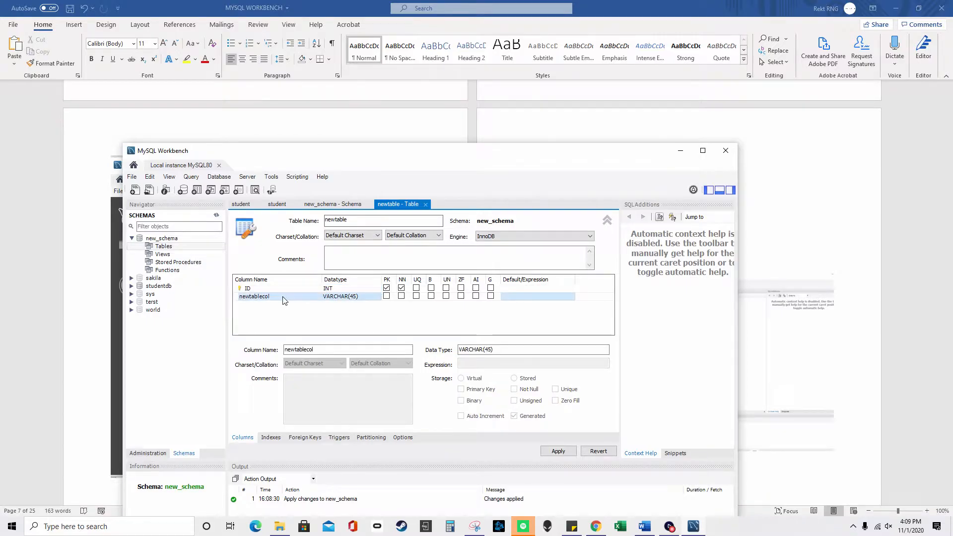
- Rename the second column to '2nd column' and allow it to be null
{"action": "left_click", "coordinate": [287, 297]}
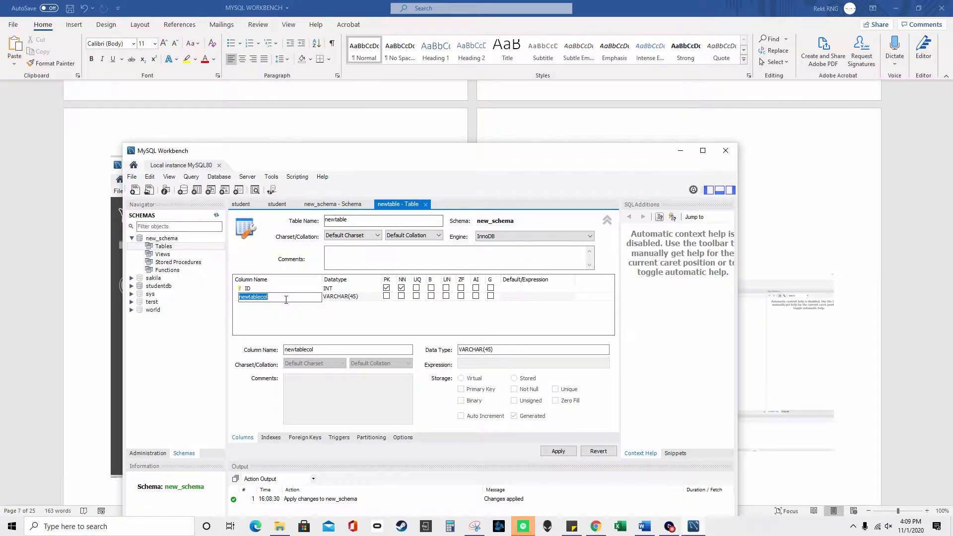
{"action": "type", "text": "2nd column"}
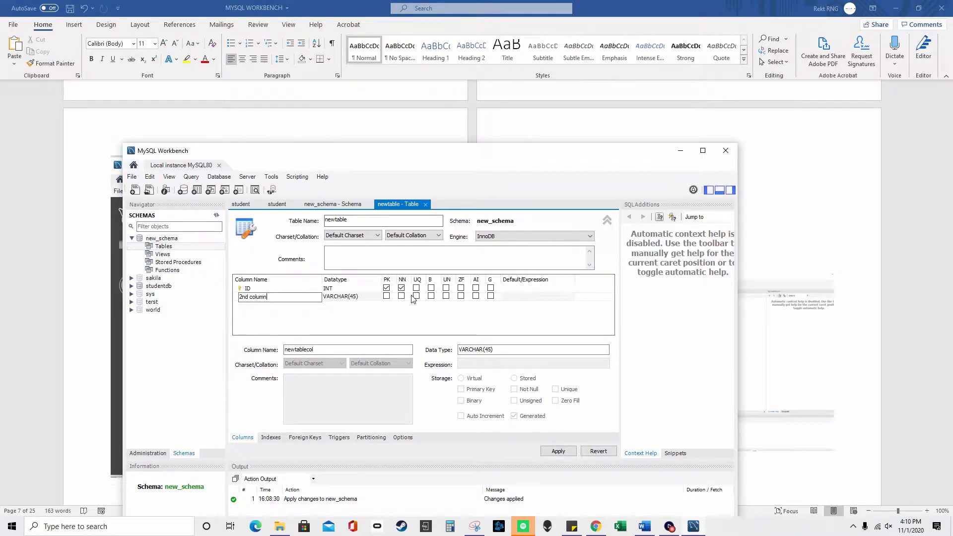
{"action": "left_click", "coordinate": [389, 298]}
{"action": "left_click", "coordinate": [401, 296]}
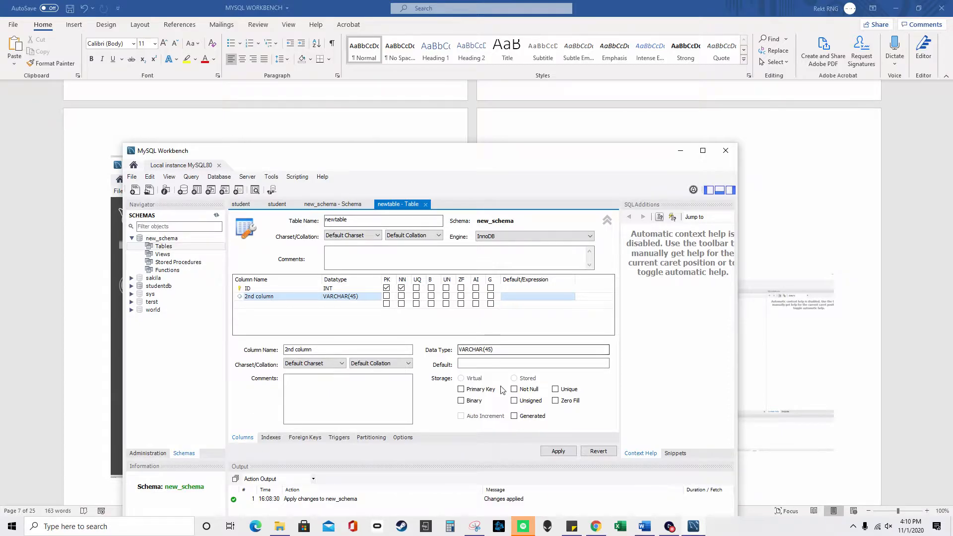
- Toggle auto increment on and off for ID, then bring up the CREATE TABLE script for review
{"action": "left_click", "coordinate": [476, 288]}
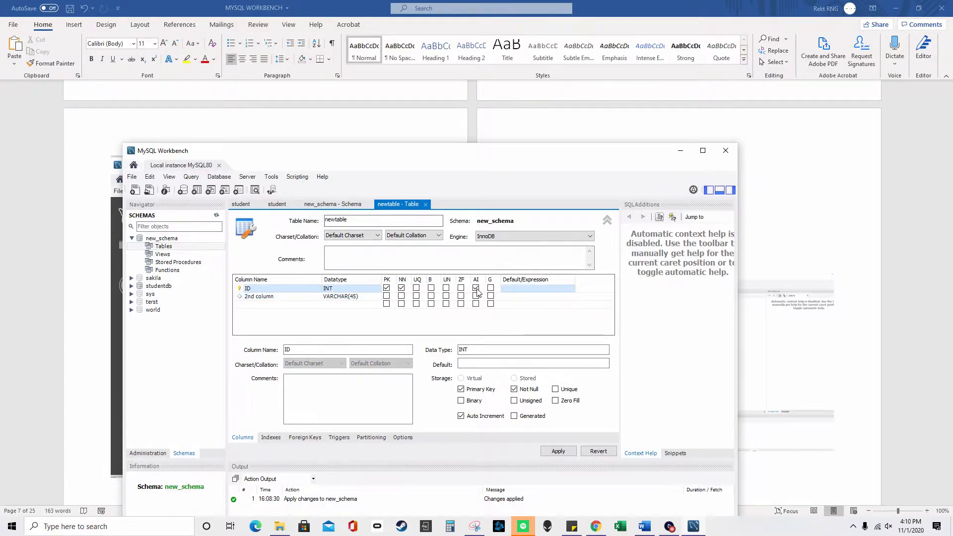
{"action": "left_click", "coordinate": [475, 288]}
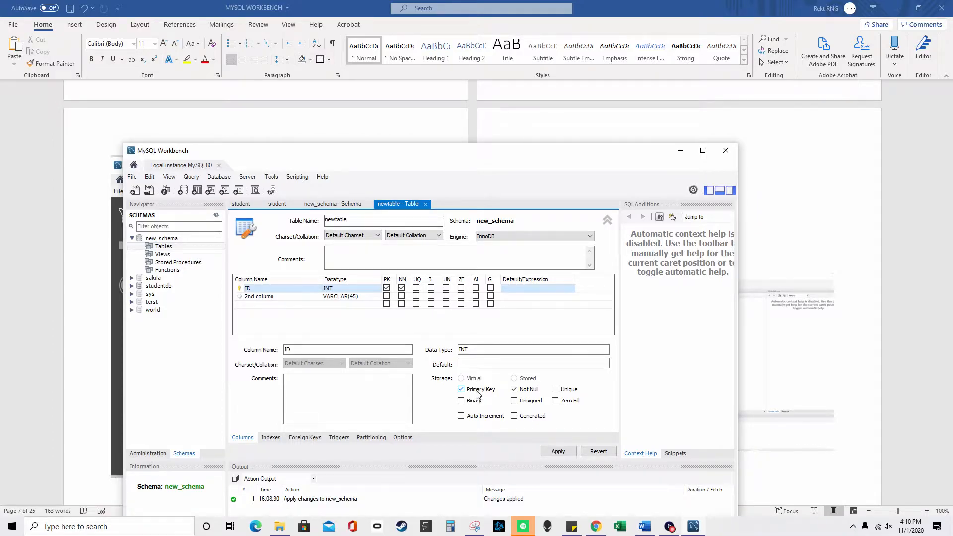
{"action": "double_click", "coordinate": [280, 289]}
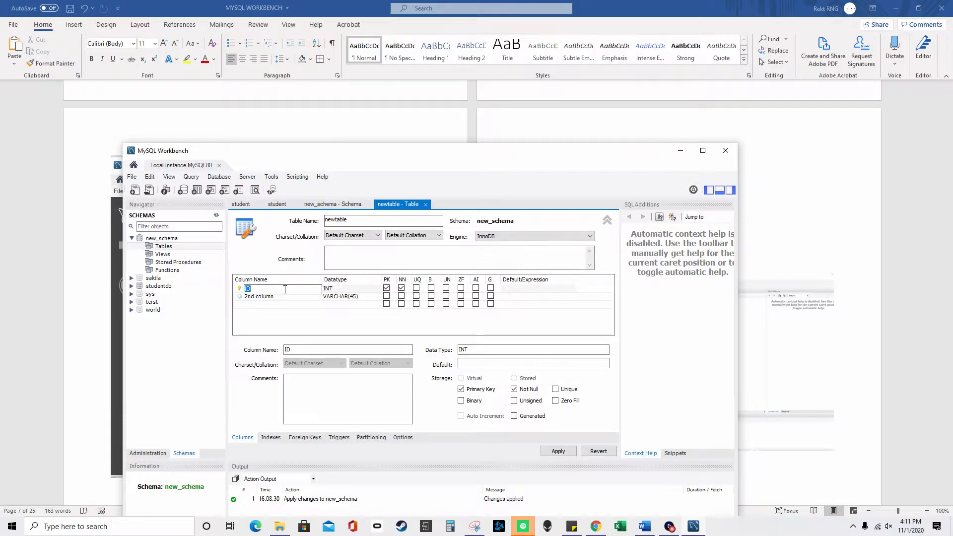
{"action": "left_click", "coordinate": [285, 298]}
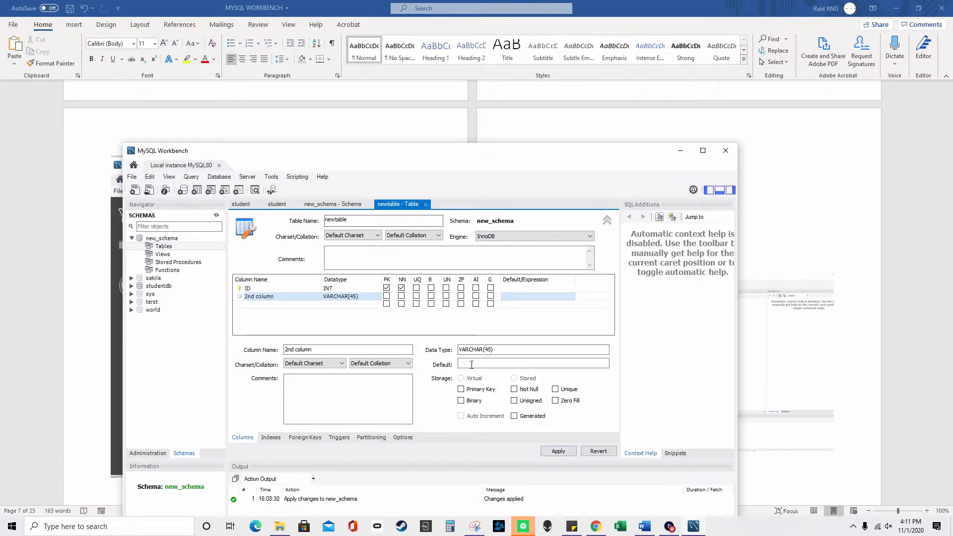
{"action": "left_click", "coordinate": [558, 451]}
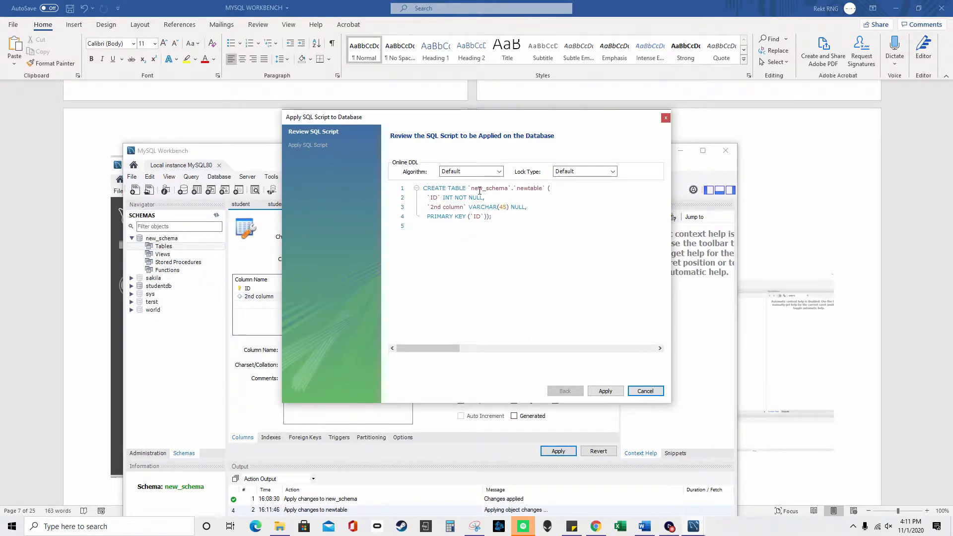
- Apply the CREATE TABLE script, then expand Tables and newtable under new_schema in the Navigator
{"action": "left_click", "coordinate": [605, 391]}
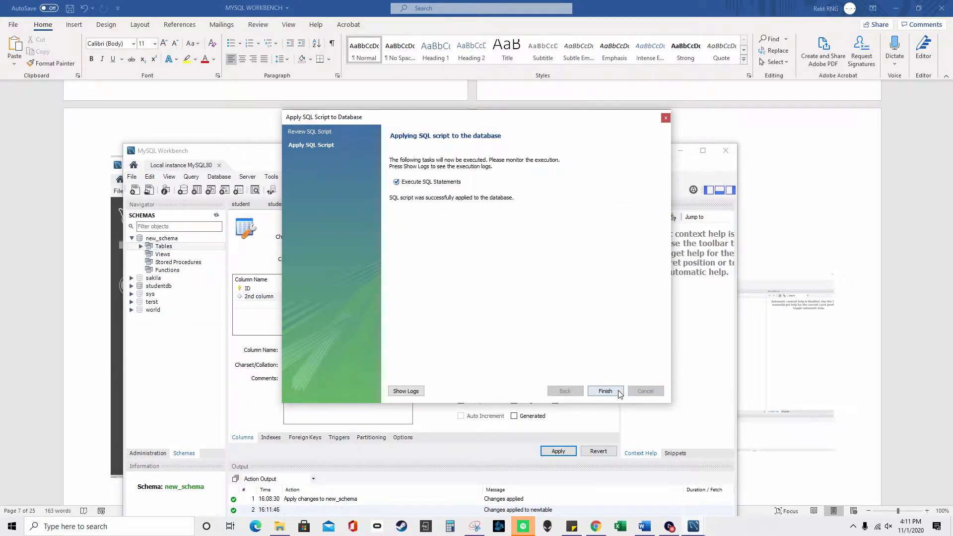
{"action": "left_click", "coordinate": [636, 392]}
{"action": "left_click", "coordinate": [141, 246]}
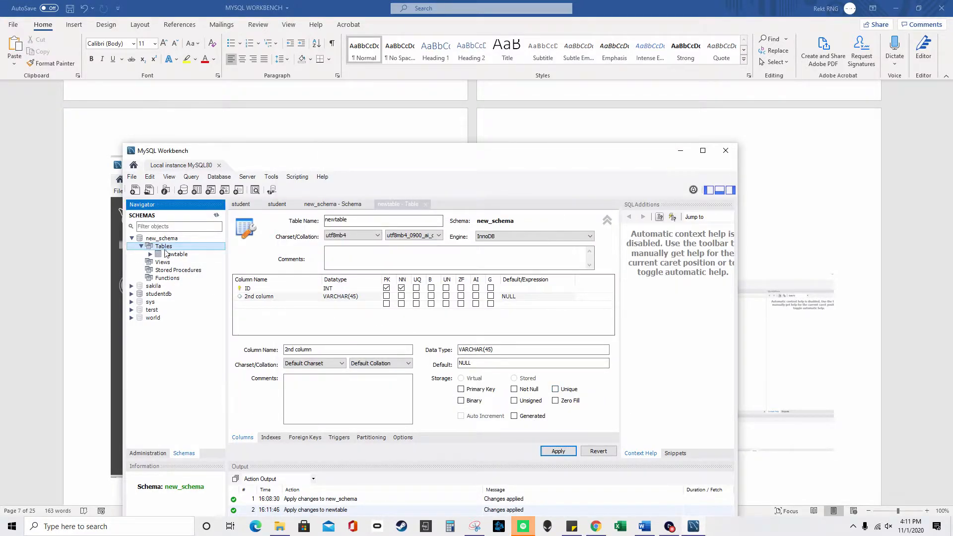
{"action": "left_click", "coordinate": [175, 255]}
{"action": "double_click", "coordinate": [175, 255]}
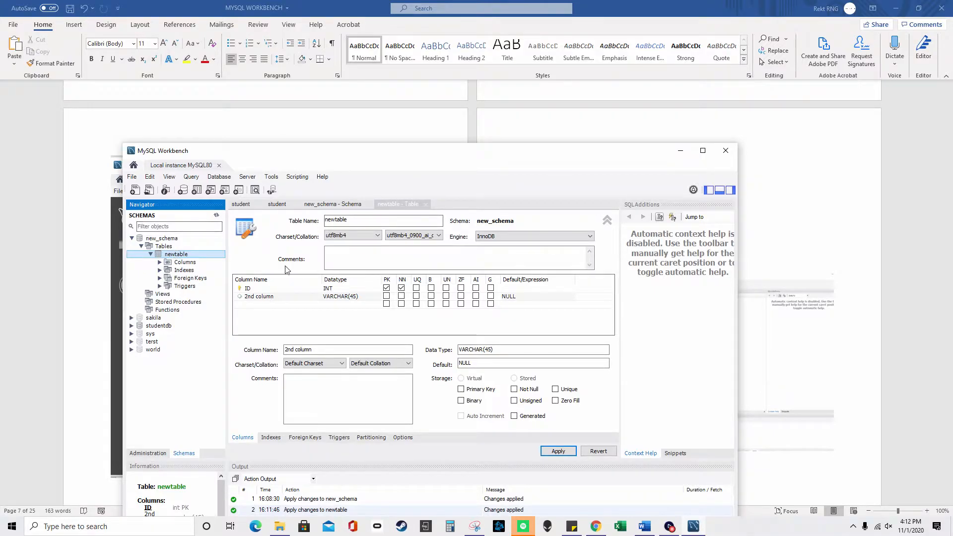
- Alter newtable to add a VARCHAR(45) column named '3rd c' and apply the ALTER TABLE script
{"action": "right_click", "coordinate": [177, 256]}
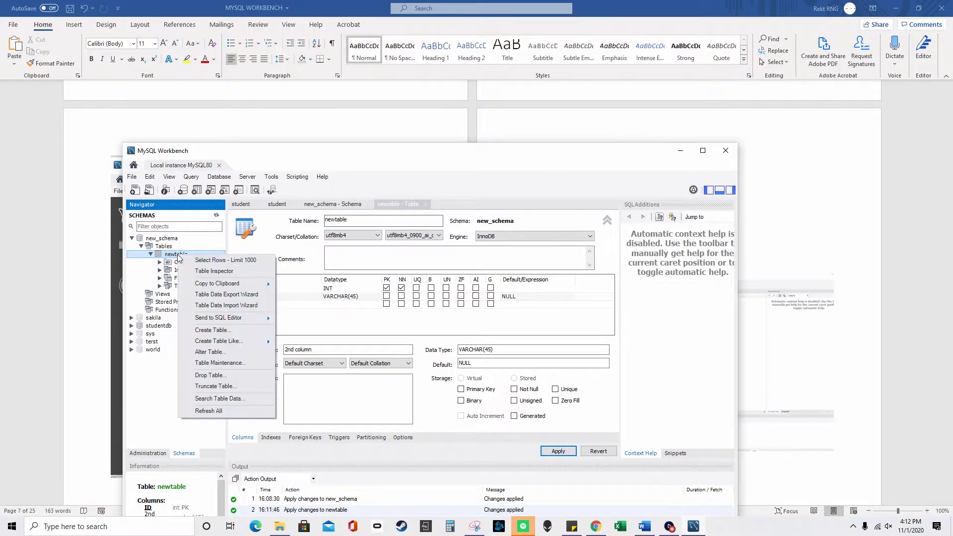
{"action": "left_click", "coordinate": [210, 351]}
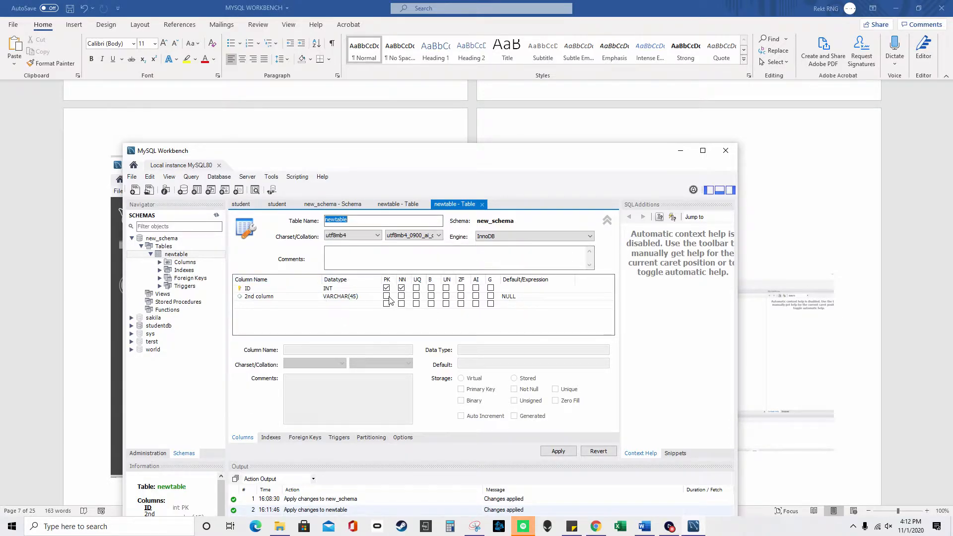
{"action": "left_click", "coordinate": [285, 304]}
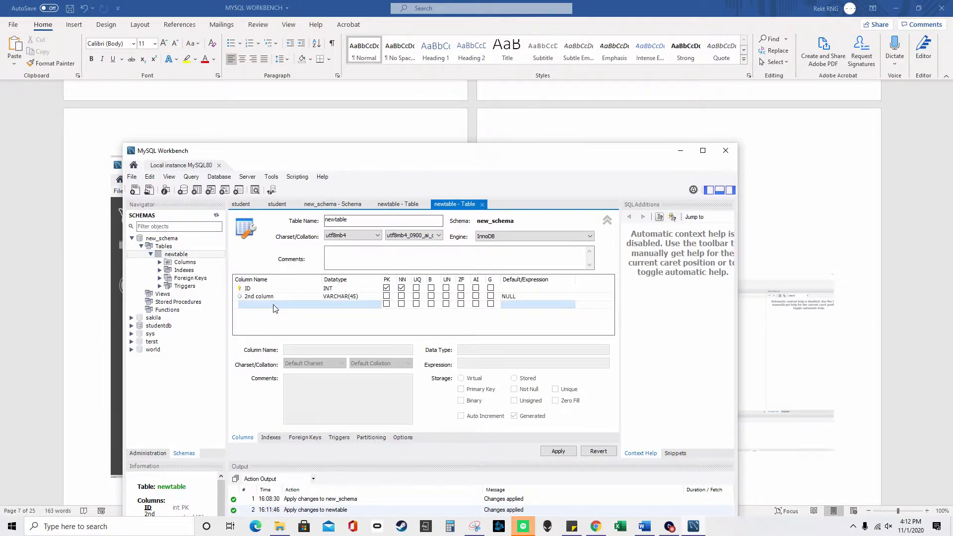
{"action": "left_click", "coordinate": [274, 305]}
{"action": "type", "text": "3rd "}
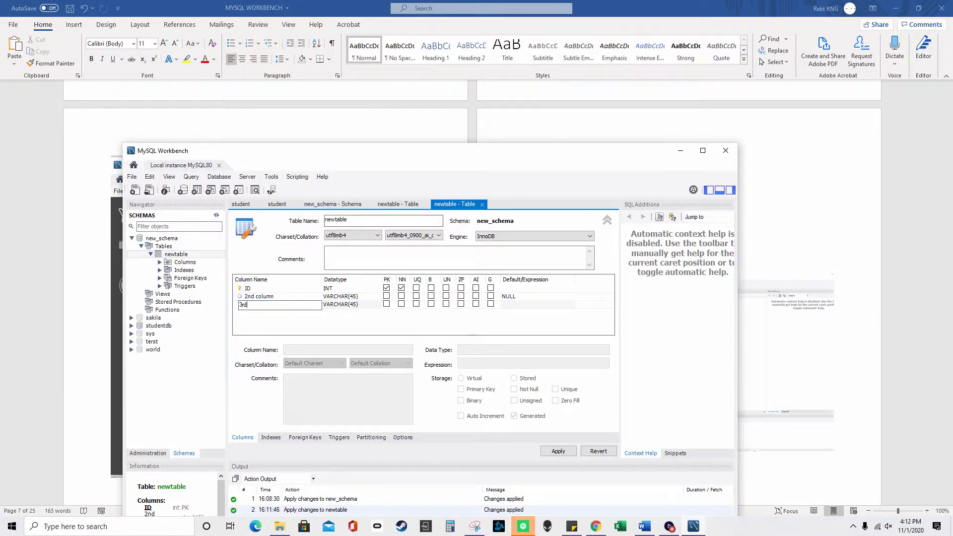
{"action": "type", "text": "c"}
{"action": "left_click", "coordinate": [559, 450]}
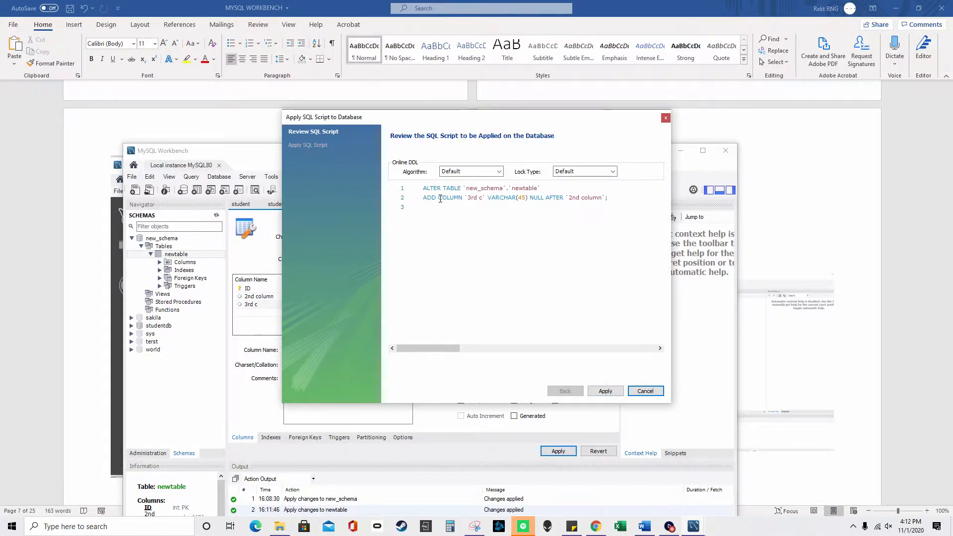
{"action": "left_click", "coordinate": [605, 391]}
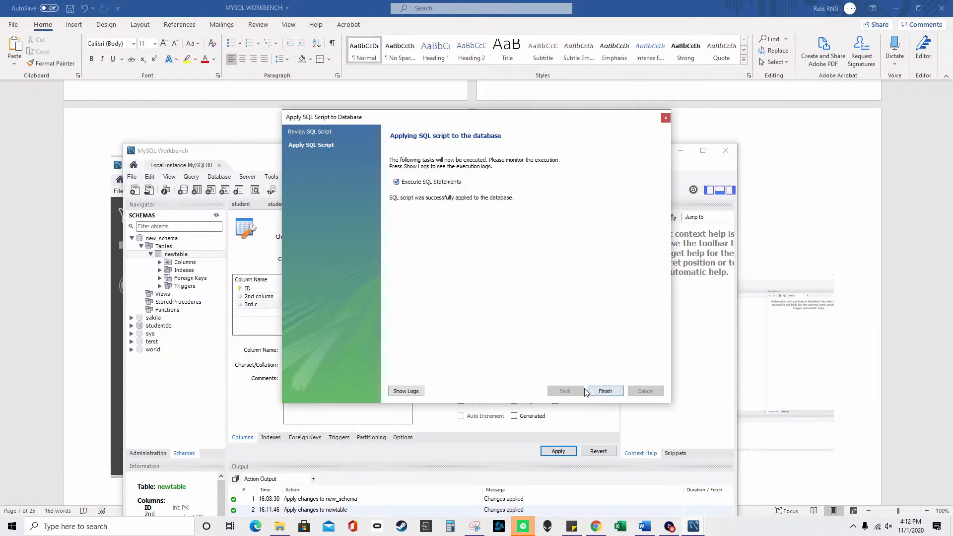
{"action": "left_click", "coordinate": [605, 391]}
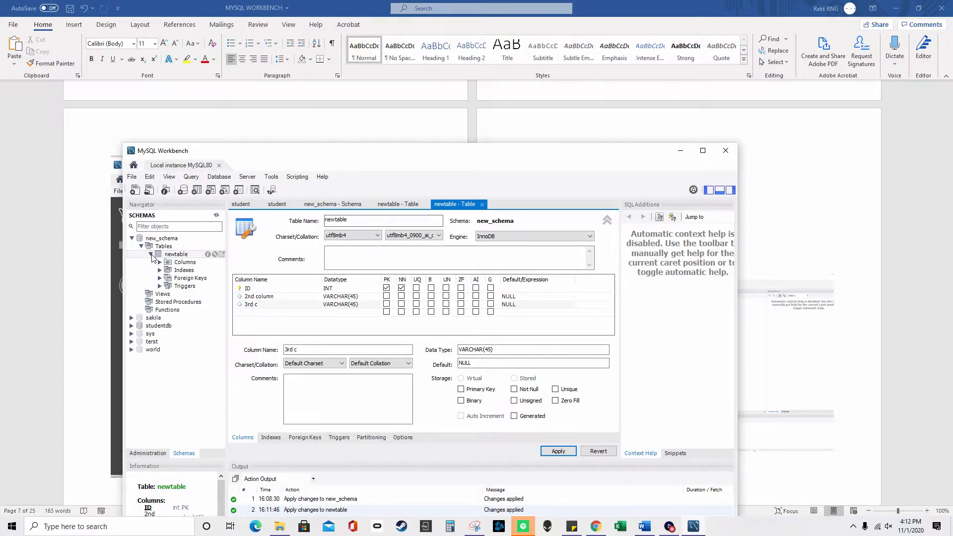
- Query newtable's rows with Select Rows - Limit 1000 in a new query tab
{"action": "right_click", "coordinate": [186, 256]}
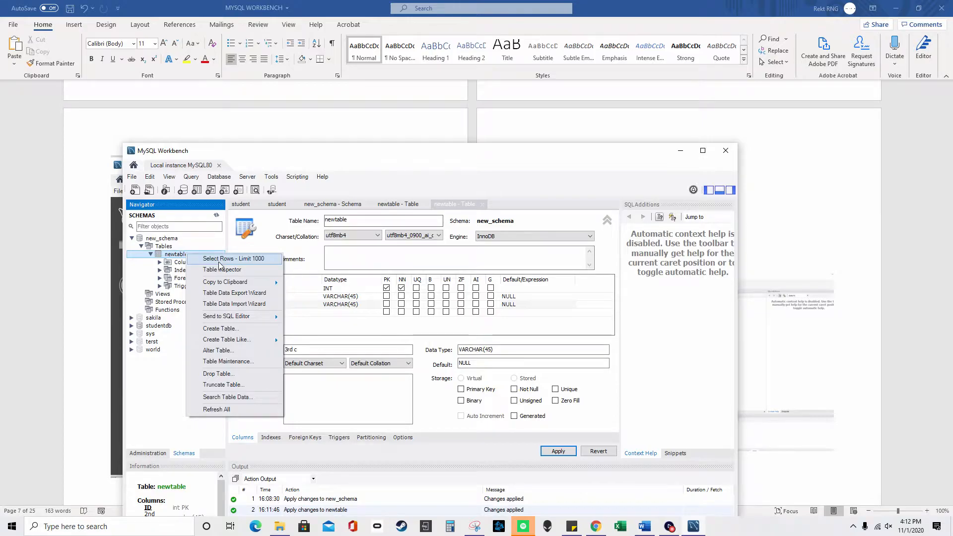
{"action": "left_click", "coordinate": [568, 435]}
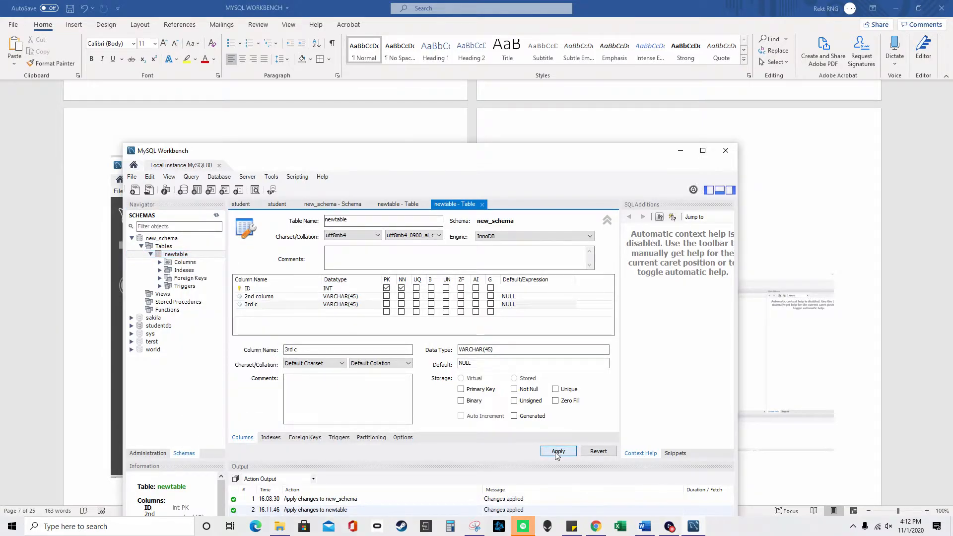
{"action": "right_click", "coordinate": [181, 257]}
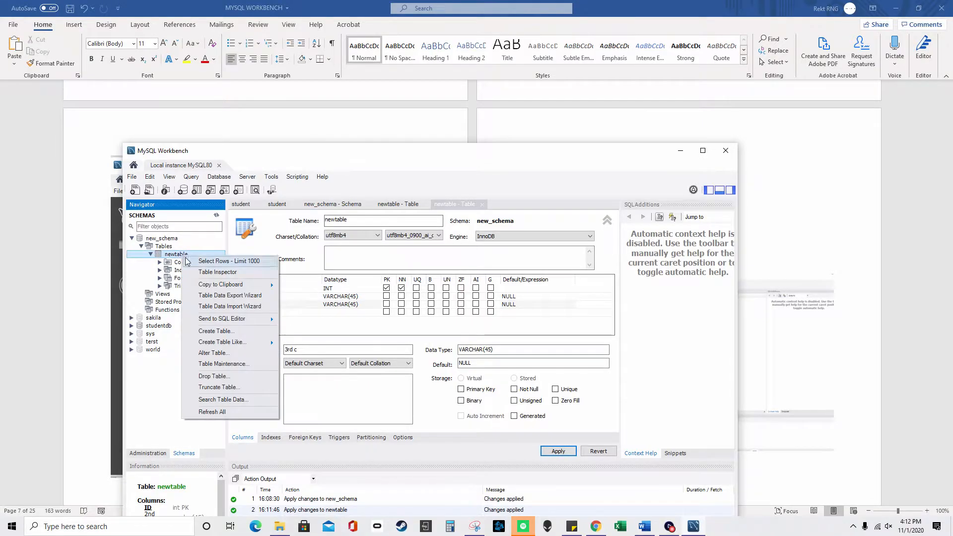
{"action": "left_click", "coordinate": [228, 263]}
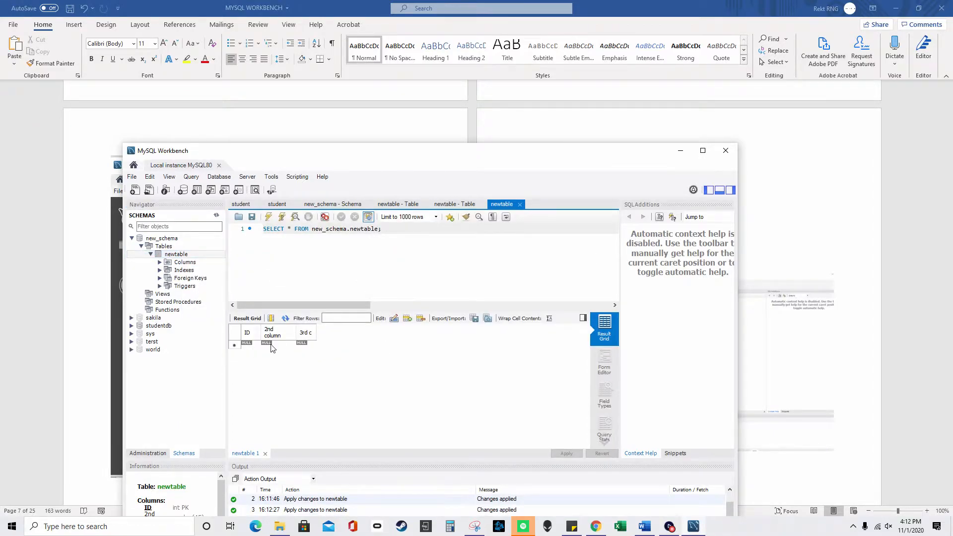
- Mark and edit the column list and schema name in the generated SELECT query
{"action": "left_click_drag", "start_coordinate": [287, 229], "coordinate": [376, 231]}
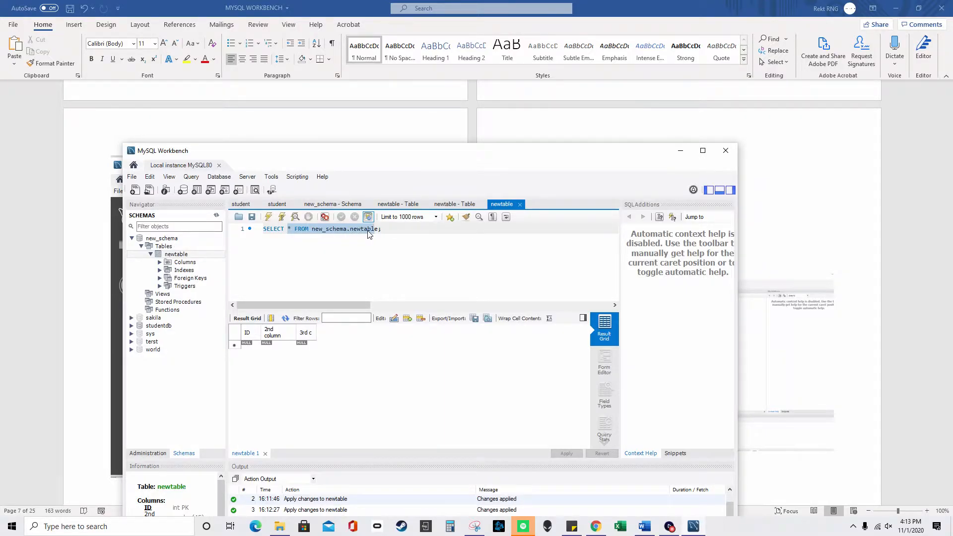
{"action": "left_click", "coordinate": [340, 230]}
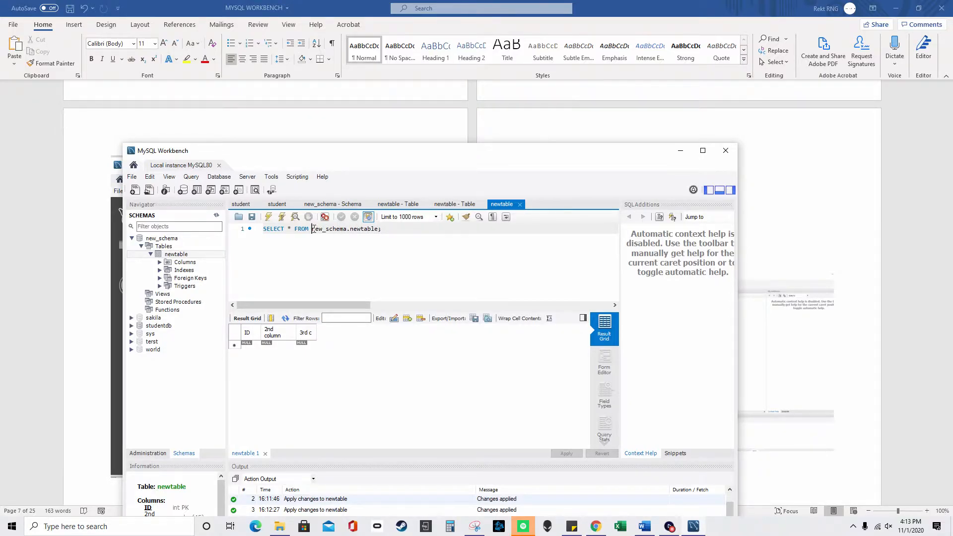
{"action": "left_click_drag", "start_coordinate": [346, 229], "coordinate": [312, 229]}
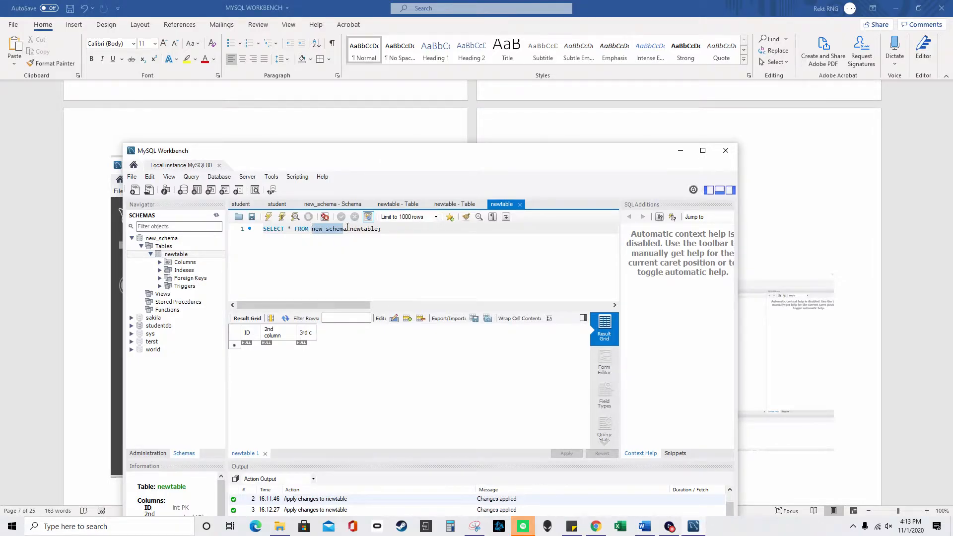
- Search Windows for 'mysql 8.0'
{"action": "left_click", "coordinate": [139, 526]}
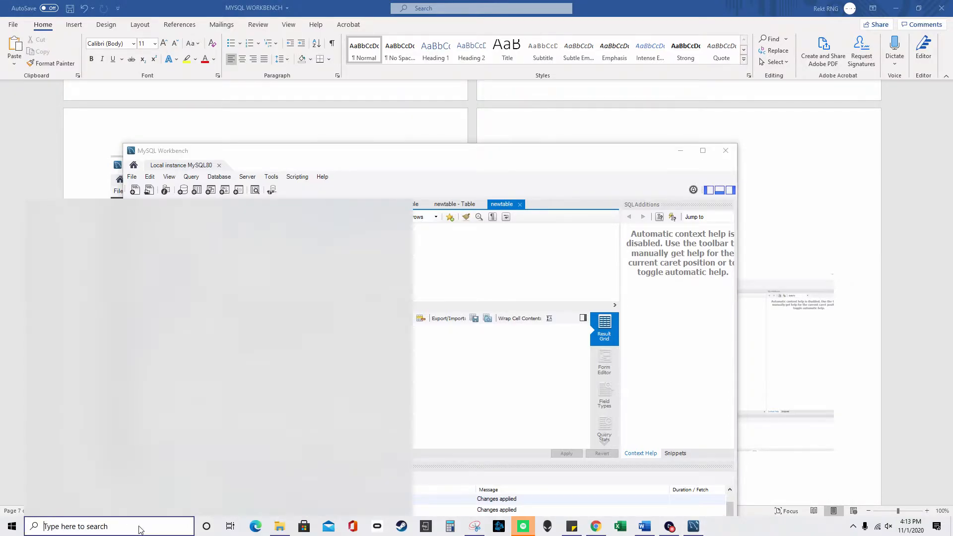
{"action": "type", "text": "my"}
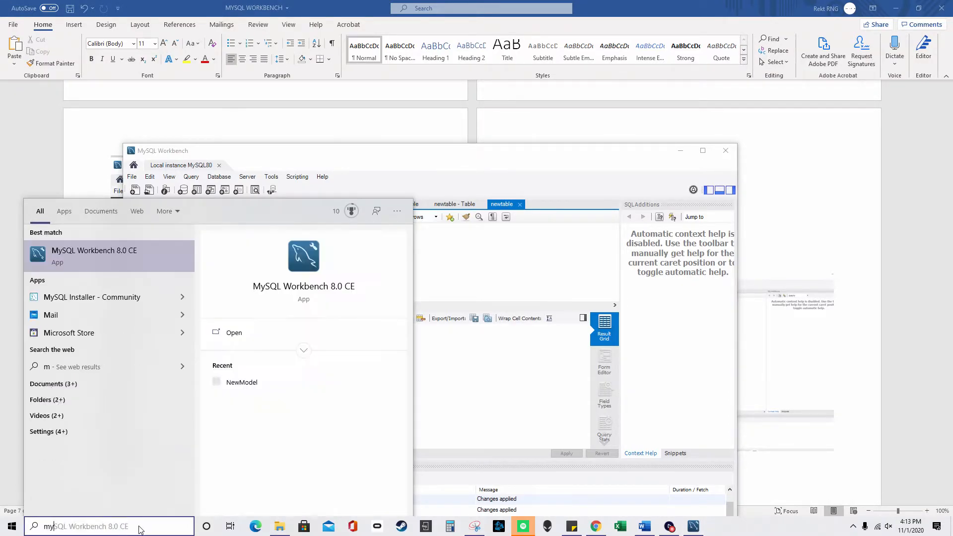
{"action": "type", "text": "sq"}
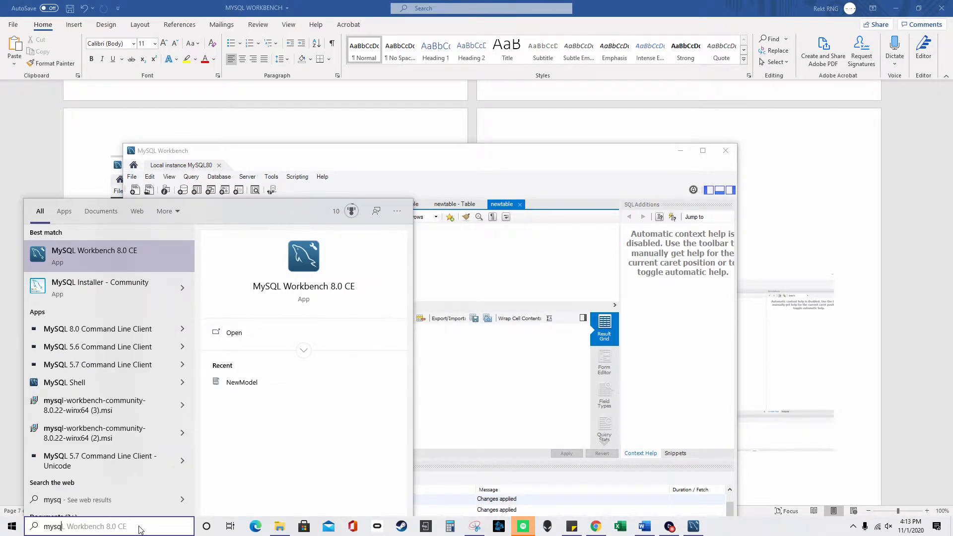
{"action": "type", "text": "l"}
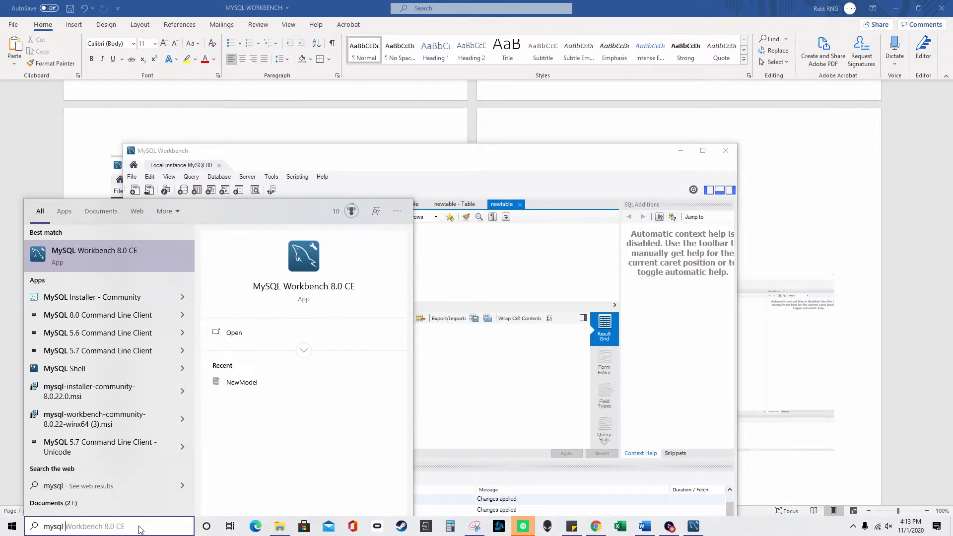
{"action": "type", "text": " 8.0"}
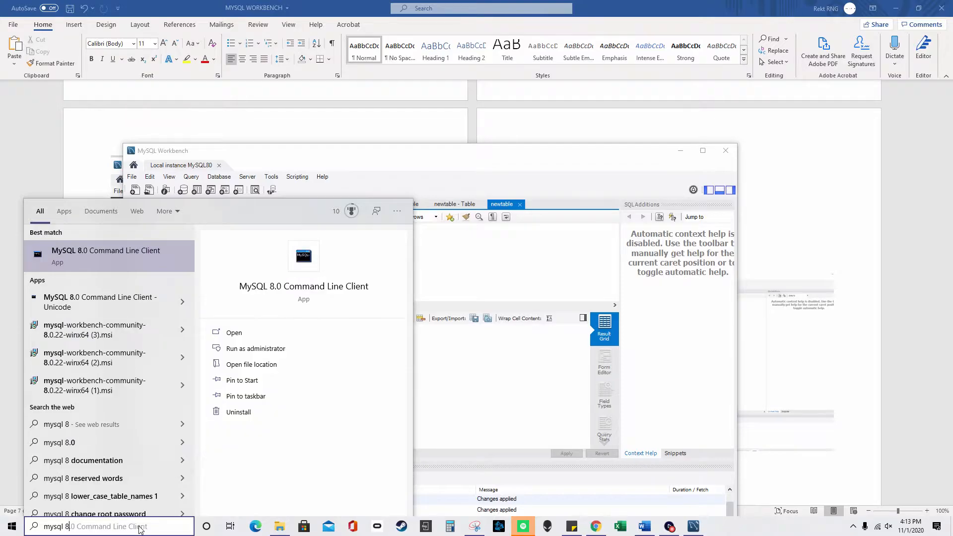
- Launch MySQL 8.0 Command Line Client and log in with the account password
{"action": "left_click", "coordinate": [136, 264]}
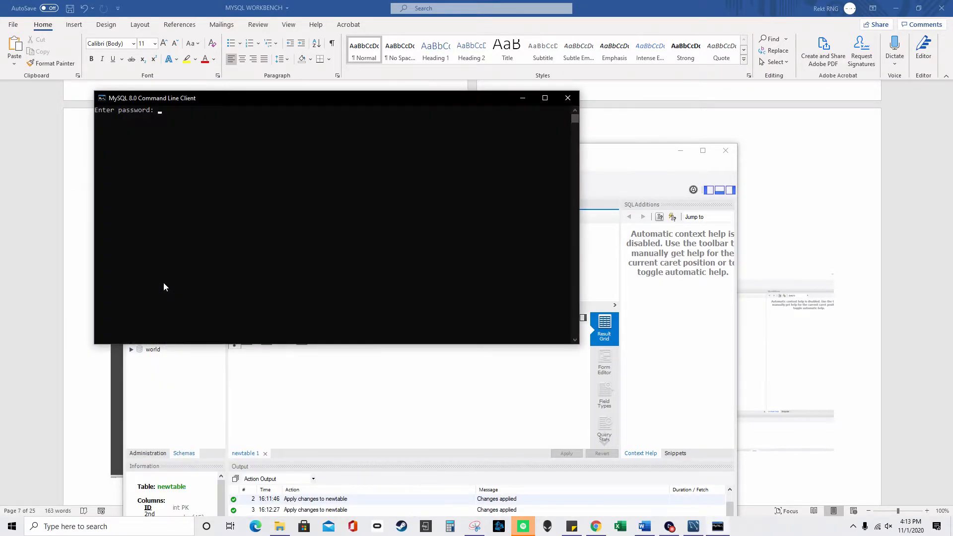
{"action": "type", "text": "******"}
{"action": "key", "text": "Return"}
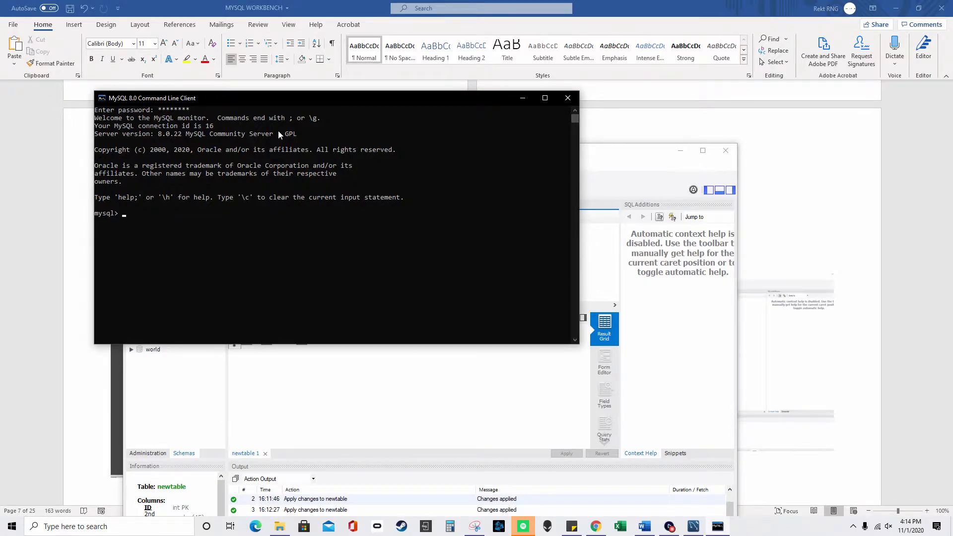
- Switch to studentdb with use studentdb; and list its tables with show tables
{"action": "type", "text": "use studef"}
{"action": "key", "text": "BackSpace"}
{"action": "type", "text": "ntdc"}
{"action": "key", "text": "BackSpace"}
{"action": "type", "text": "b;"}
{"action": "key", "text": "Return"}
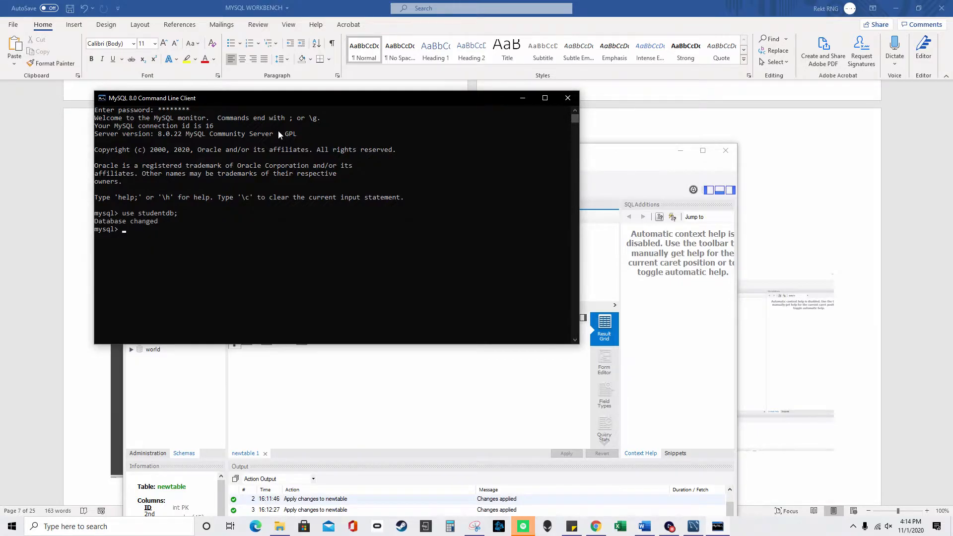
{"action": "type", "text": "show tables;"}
{"action": "key", "text": "Return"}
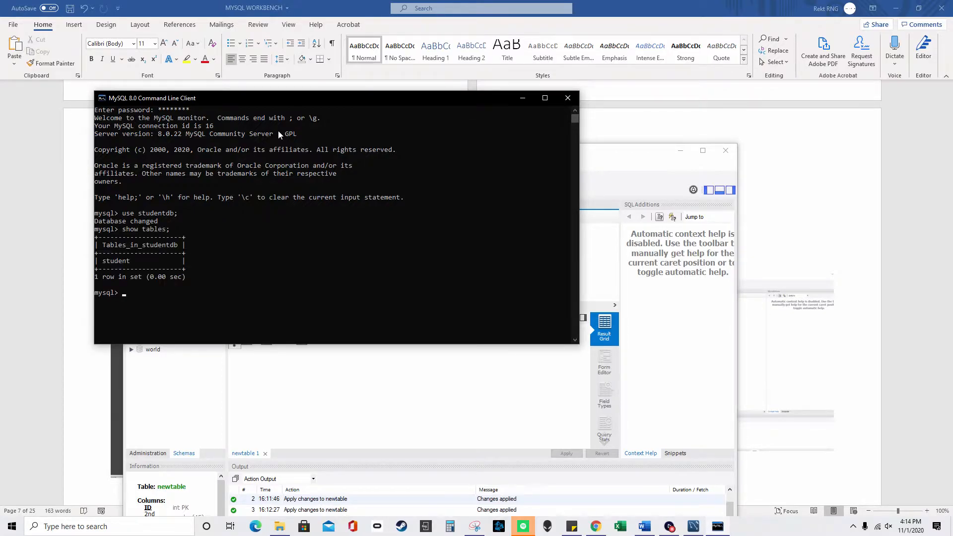
{"action": "left_click_drag", "start_coordinate": [280, 96], "coordinate": [693, 165]}
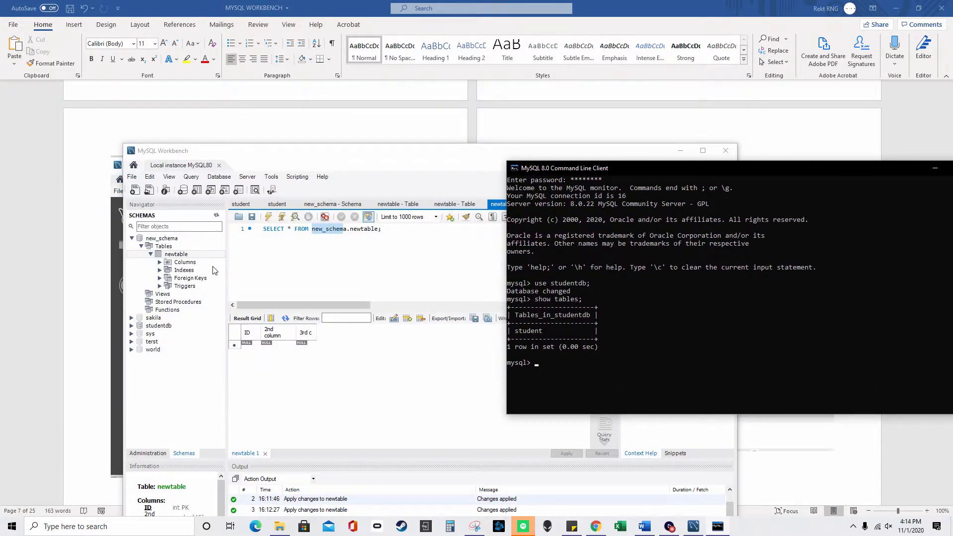
- Expand studentdb and view the student table's rows via Select Rows - Limit 1000
{"action": "left_click", "coordinate": [131, 238]}
{"action": "left_click", "coordinate": [132, 255]}
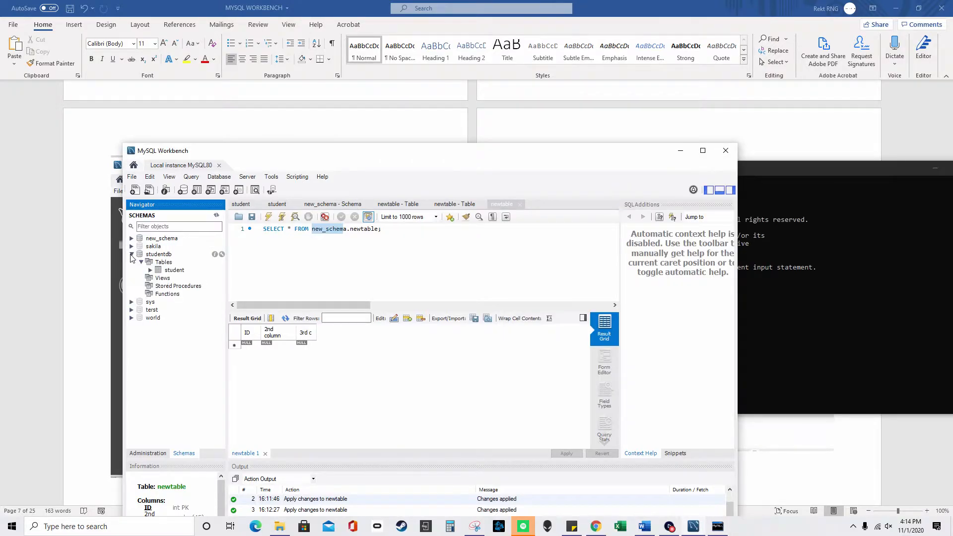
{"action": "left_click", "coordinate": [175, 271]}
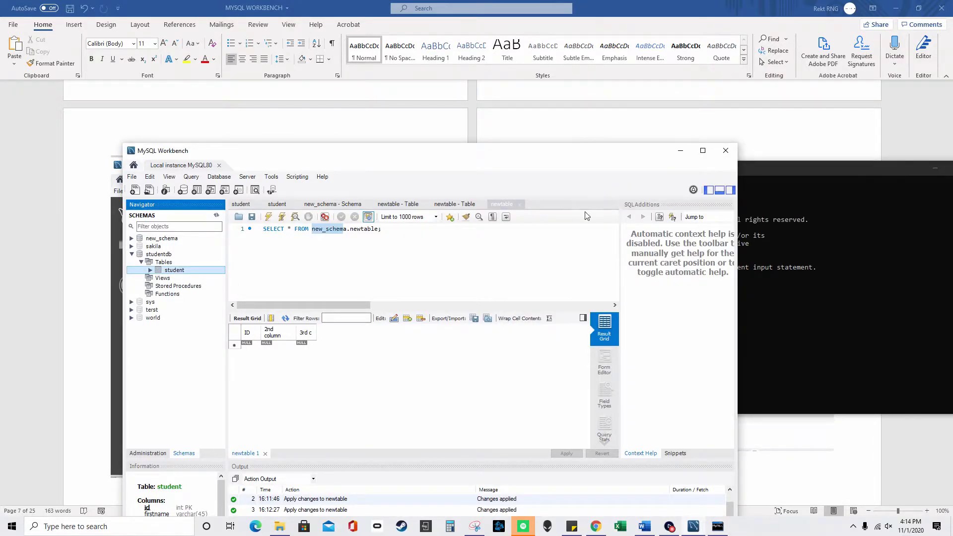
{"action": "left_click_drag", "start_coordinate": [766, 174], "coordinate": [678, 80]}
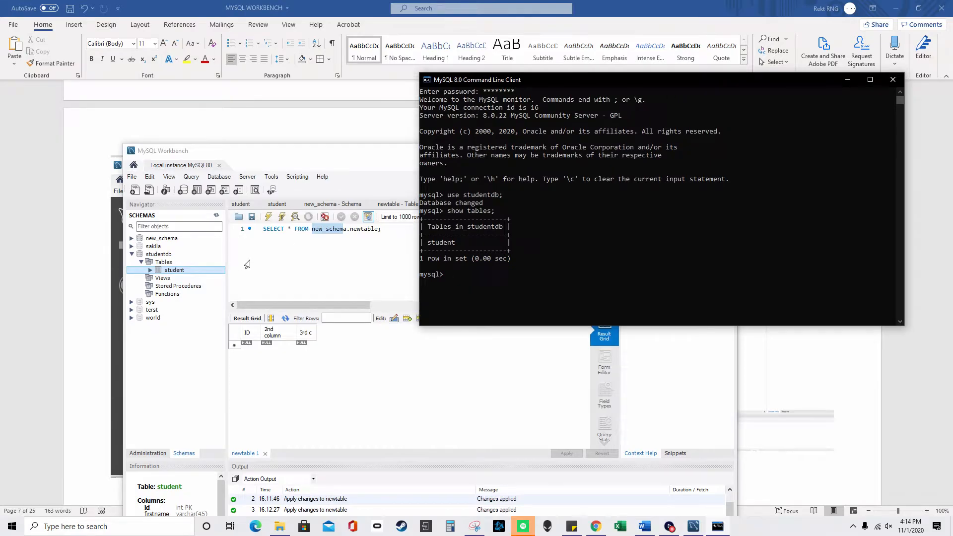
{"action": "right_click", "coordinate": [188, 269]}
{"action": "left_click", "coordinate": [208, 276]}
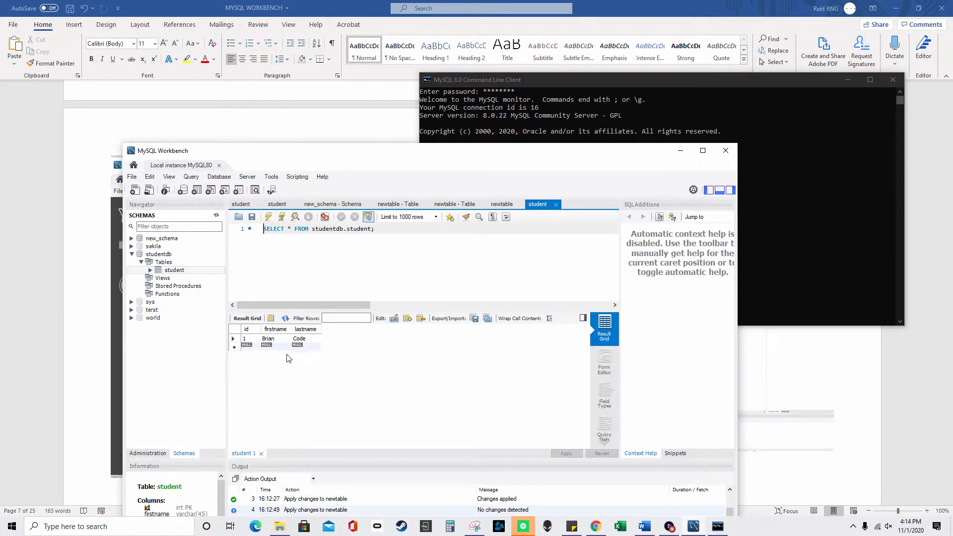
{"action": "double_click", "coordinate": [257, 339]}
{"action": "left_click", "coordinate": [771, 242]}
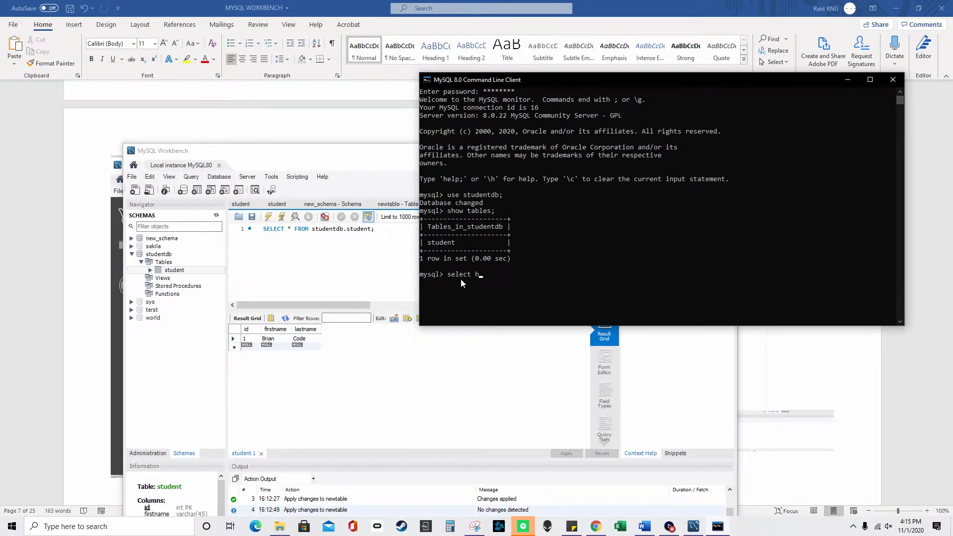
- Run select host,user from mysql.user; to list the MySQL hosts and users
{"action": "type", "text": "select host,user fgrom my"}
{"action": "key", "text": "BackSpace"}
{"action": "key", "text": "BackSpace"}
{"action": "key", "text": "BackSpace"}
{"action": "key", "text": "BackSpace"}
{"action": "key", "text": "BackSpace"}
{"action": "key", "text": "BackSpace"}
{"action": "key", "text": "BackSpace"}
{"action": "type", "text": "rom mysql.user;"}
{"action": "key", "text": "Return"}
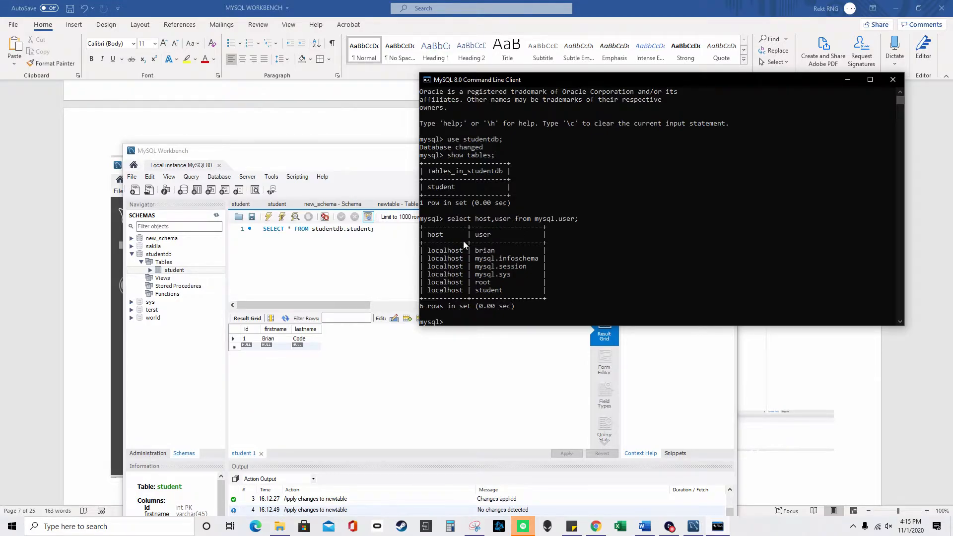
- Begin typing create user 'testuser'@ in the command line client
{"action": "left_click", "coordinate": [693, 526]}
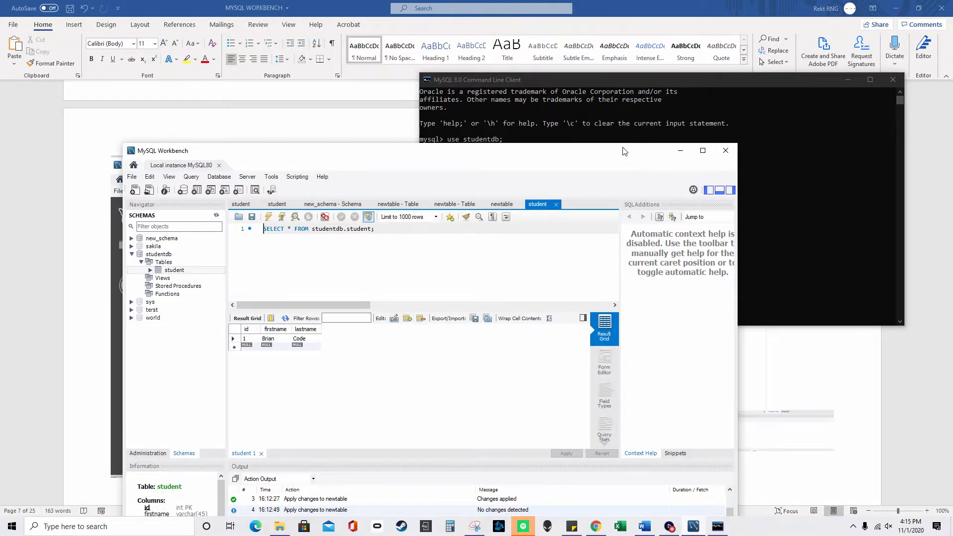
{"action": "left_click", "coordinate": [623, 130]}
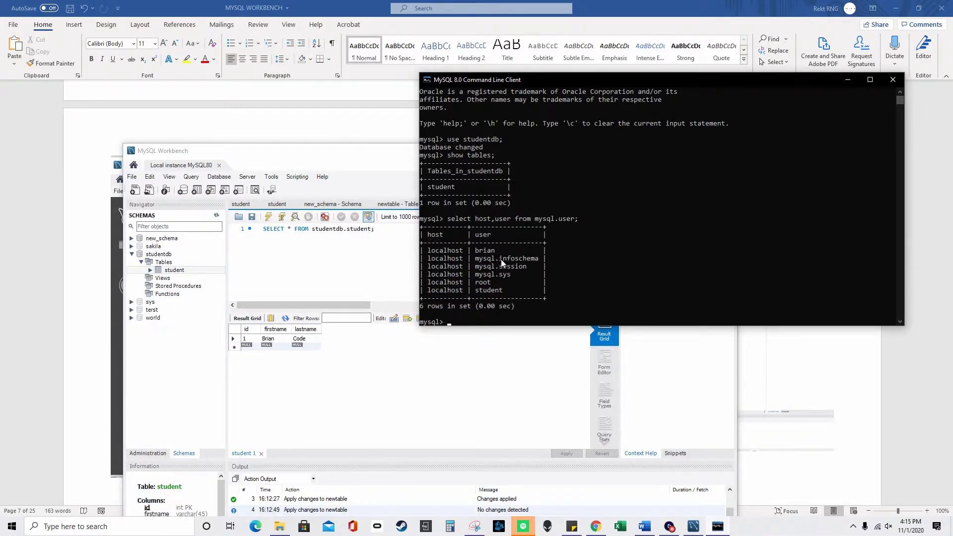
{"action": "scroll", "coordinate": [512, 268], "scroll_direction": "down", "scroll_amount": 1}
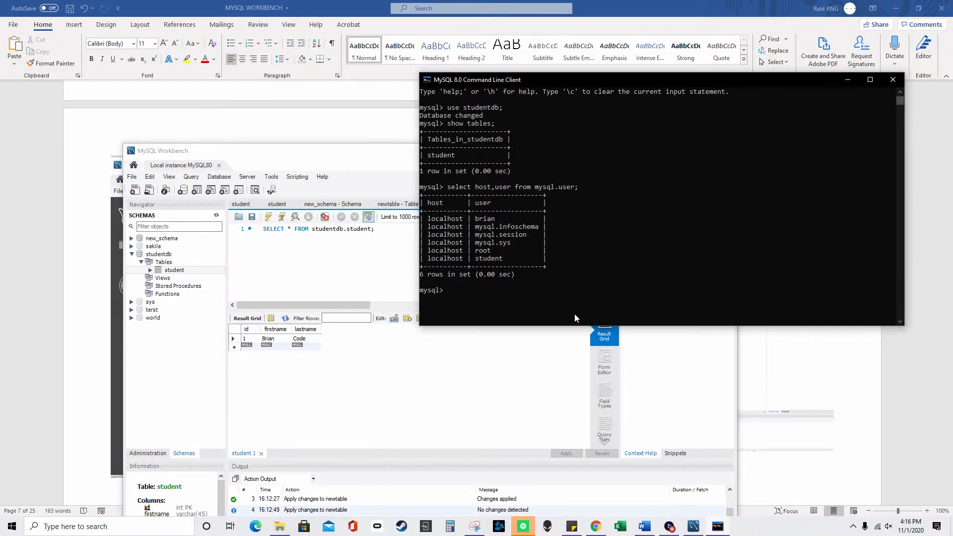
{"action": "type", "text": "create"}
{"action": "type", "text": " user"}
{"action": "type", "text": " '"}
{"action": "type", "text": "testuser"}
{"action": "type", "text": "'@"}
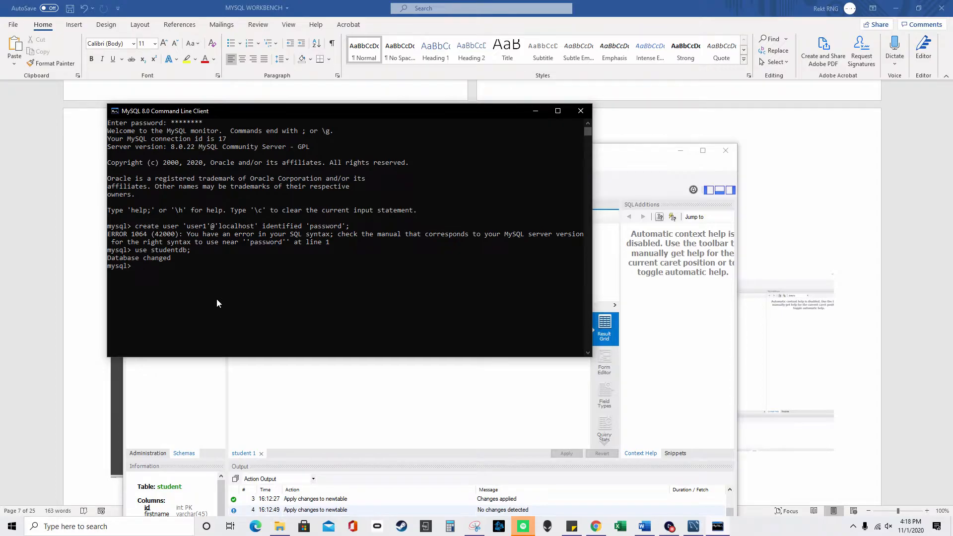
- List hosts and users from mysql.user, then type a CREATE USER ... IDENTIFIED BY statement for a new localhost user
{"action": "type", "text": "select host,"}
{"action": "key", "text": "BackSpace"}
{"action": "type", "text": "user from mysql.user;"}
{"action": "key", "text": "Return"}
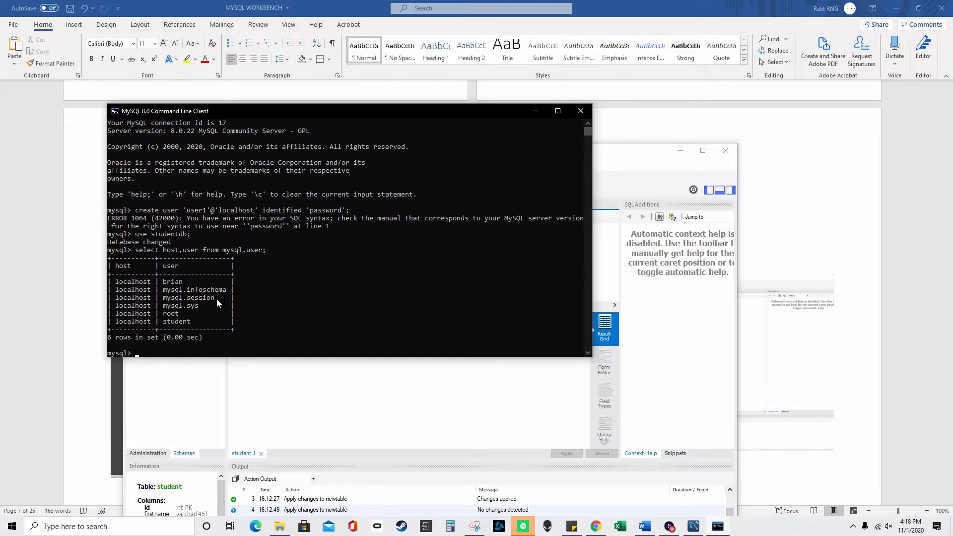
{"action": "type", "text": "create user 'brian2'@'localhost' identifie"}
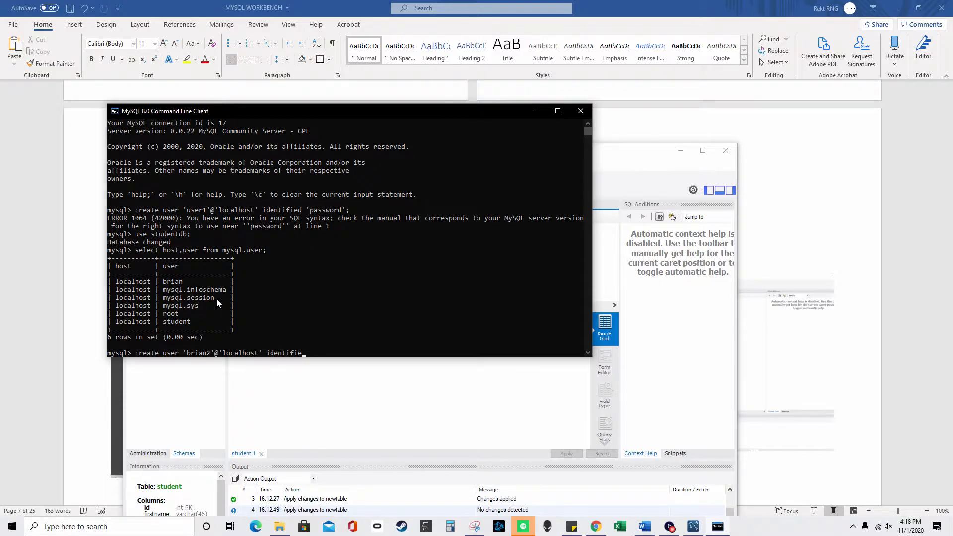
{"action": "type", "text": "d by 'password';"}
- Run the create user statement and re-query mysql.user to confirm seven accounts
{"action": "key", "text": "Return"}
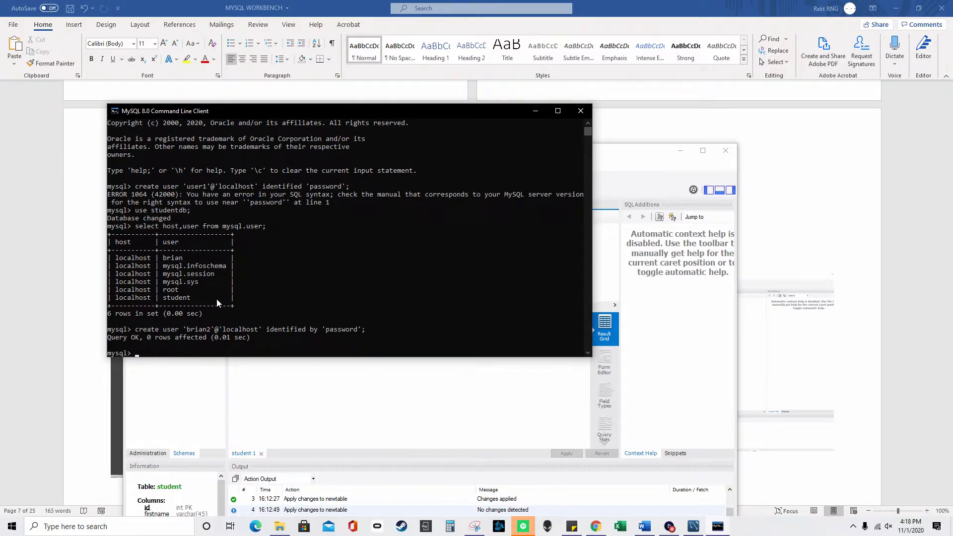
{"action": "type", "text": "select host,"}
{"action": "key", "text": "BackSpace"}
{"action": "type", "text": "user from mysql.user;"}
{"action": "key", "text": "Return"}
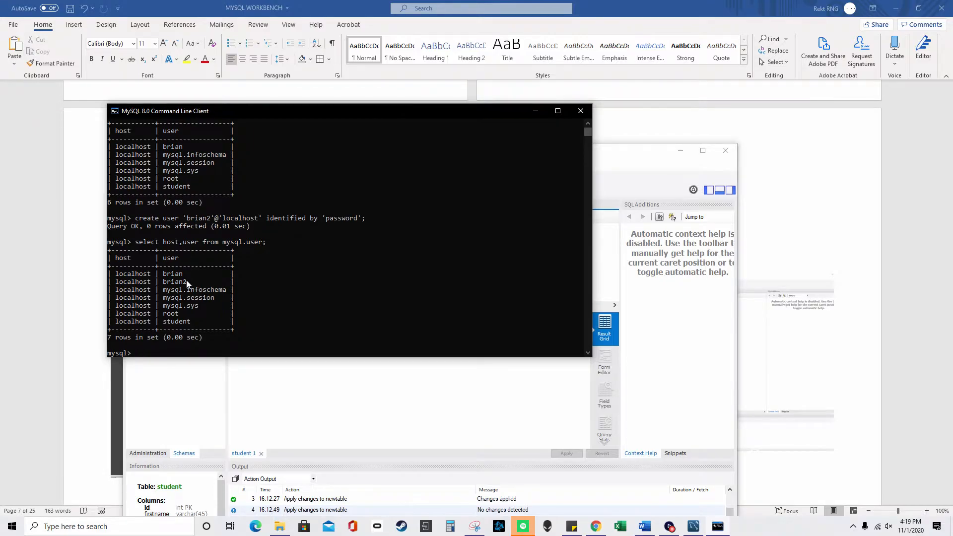
- Bring Workbench forward and open Administration > Users and Privileges for the local instance
{"action": "left_click", "coordinate": [535, 113]}
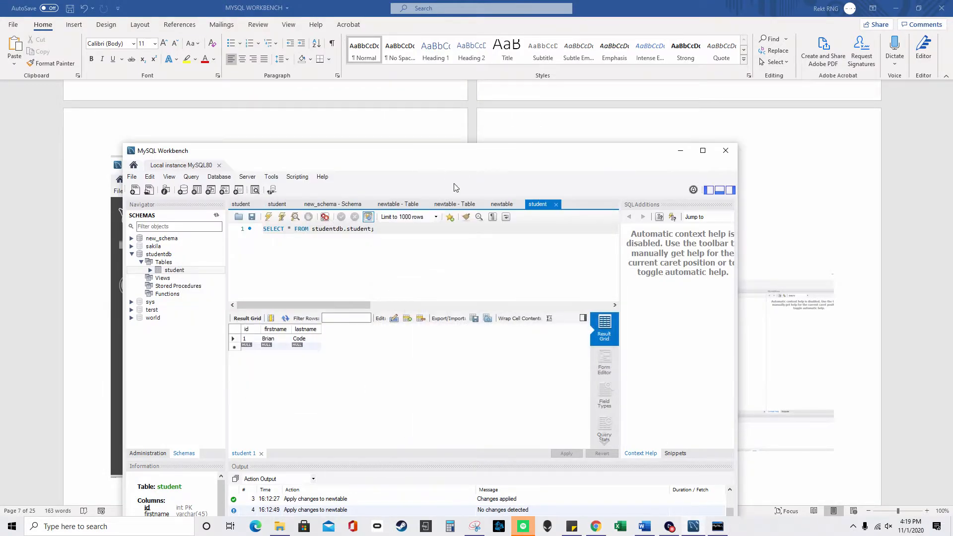
{"action": "left_click_drag", "start_coordinate": [425, 156], "coordinate": [453, 111]}
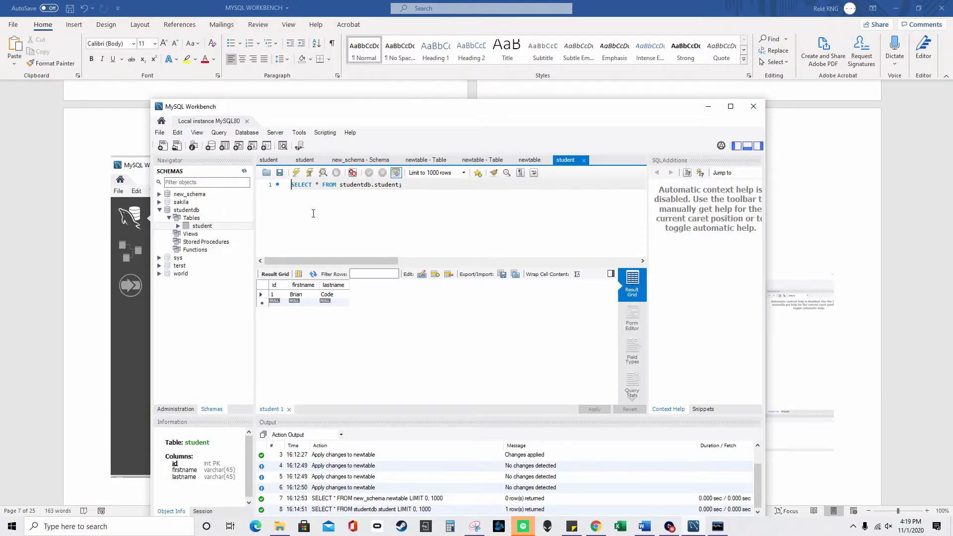
{"action": "left_click", "coordinate": [191, 409]}
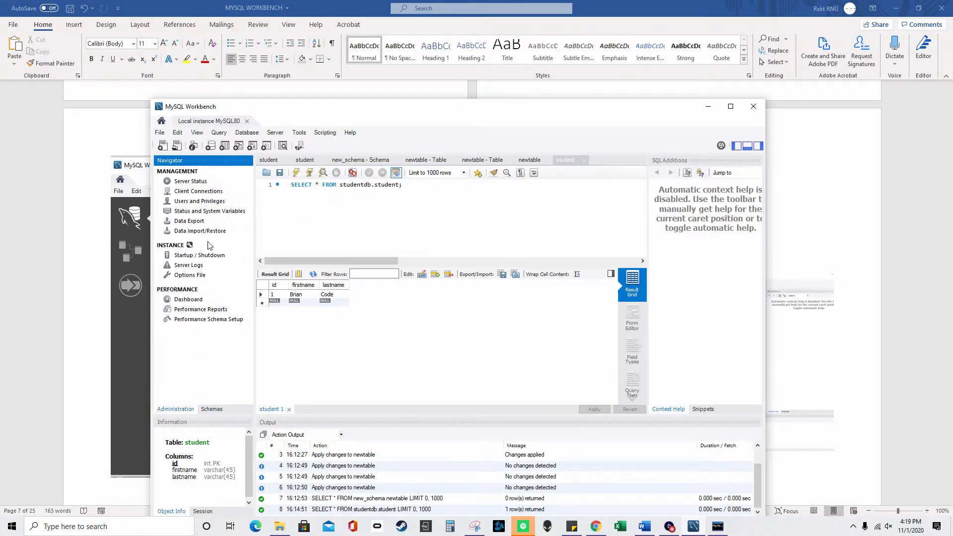
{"action": "left_click", "coordinate": [213, 204]}
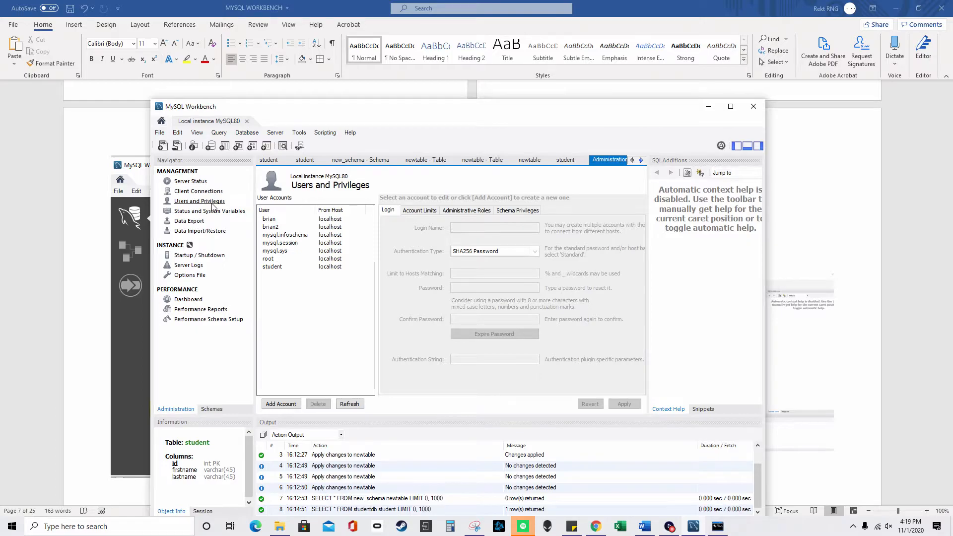
- Review the new and student accounts' schema privileges on studentdb, then maximize the window
{"action": "left_click", "coordinate": [279, 228]}
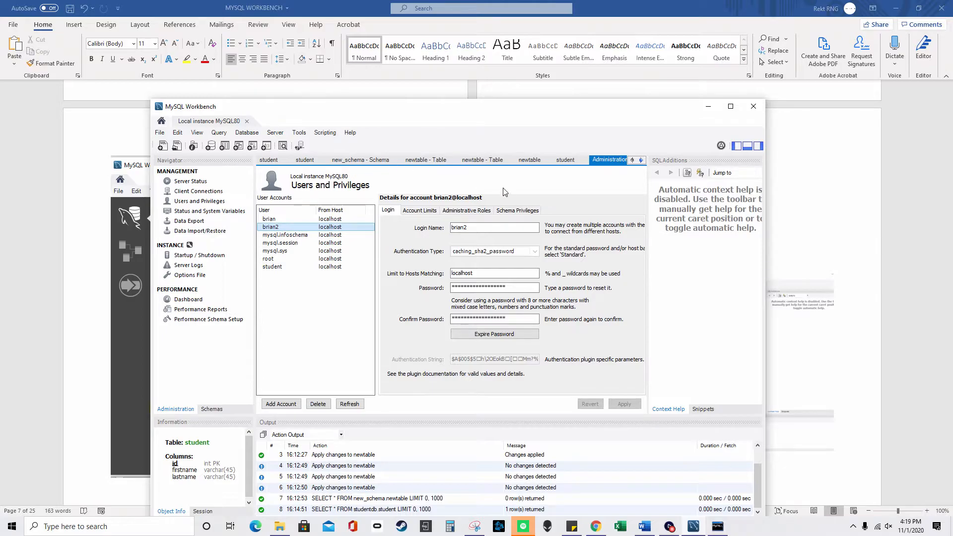
{"action": "left_click", "coordinate": [519, 210]}
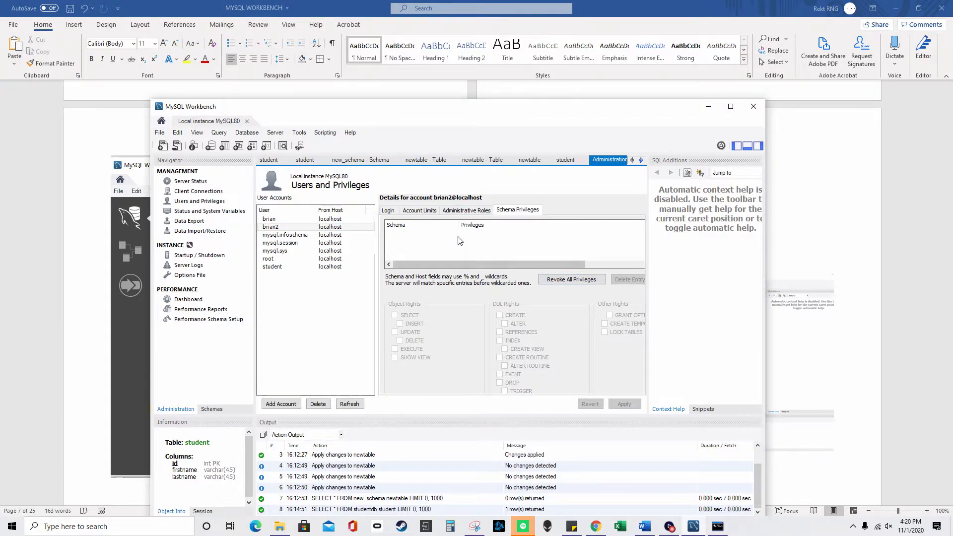
{"action": "left_click", "coordinate": [330, 227]}
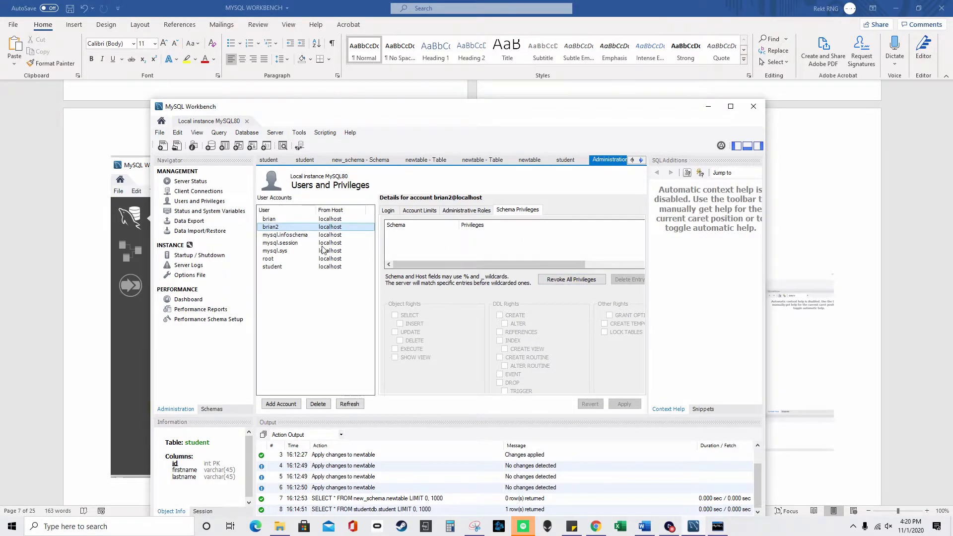
{"action": "left_click", "coordinate": [316, 268]}
{"action": "left_click", "coordinate": [420, 236]}
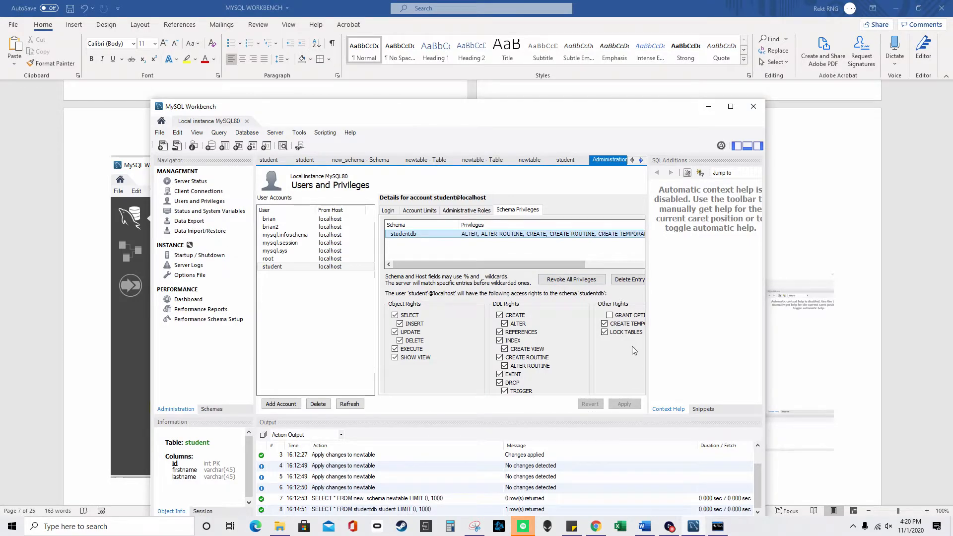
{"action": "left_click", "coordinate": [731, 106]}
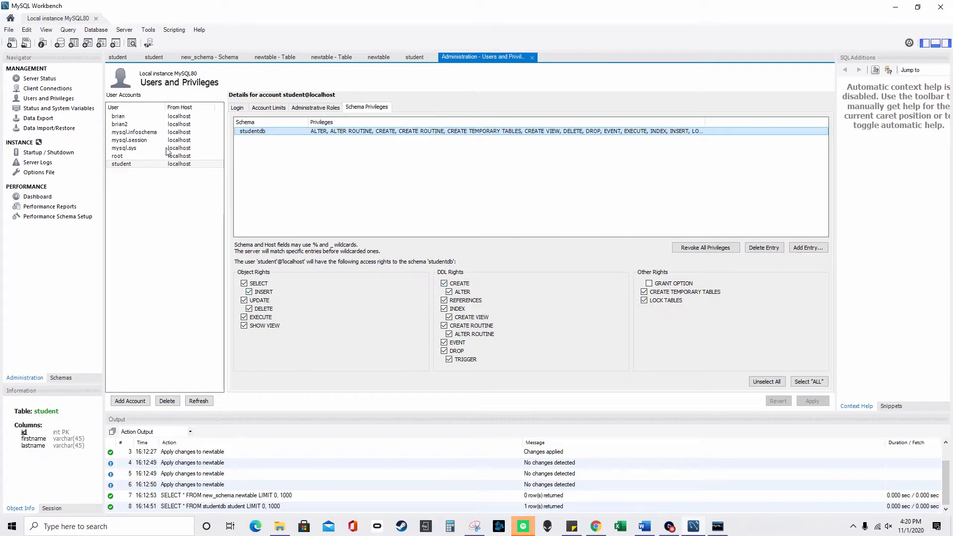
- Begin a pattern-based schema privilege entry for the new account, then cancel it
{"action": "left_click", "coordinate": [144, 124]}
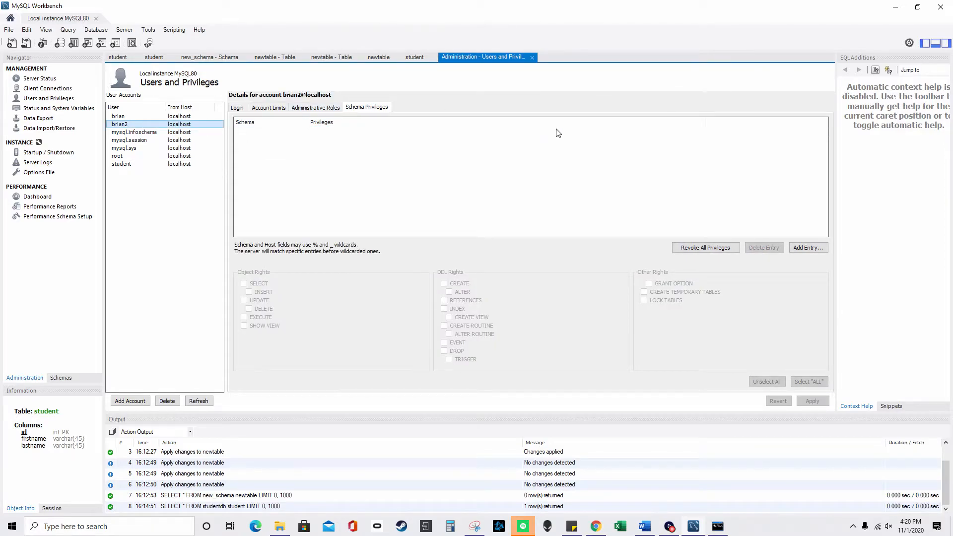
{"action": "left_click", "coordinate": [818, 248]}
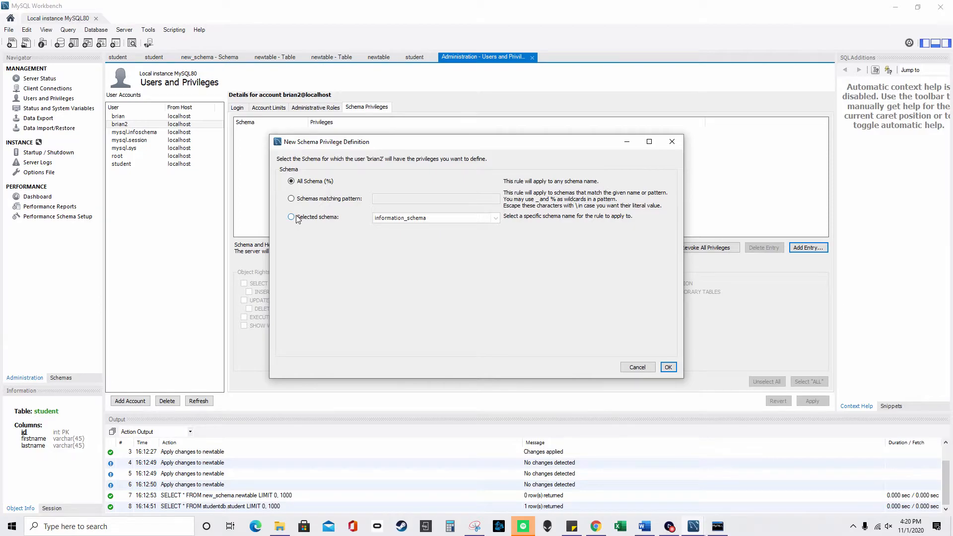
{"action": "left_click", "coordinate": [291, 200]}
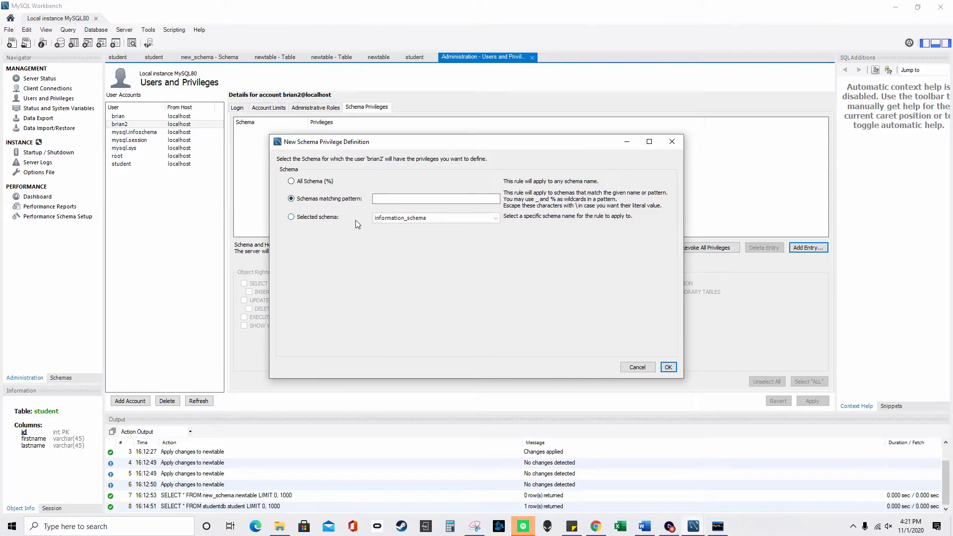
{"action": "left_click", "coordinate": [672, 142]}
- Check the student account, then start a studentdb schema privilege entry for root and close it
{"action": "left_click", "coordinate": [160, 165]}
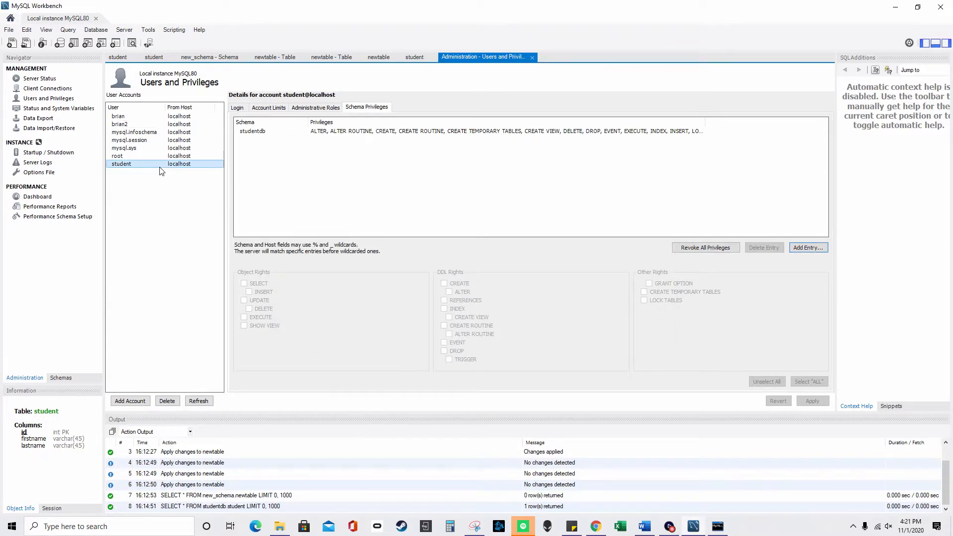
{"action": "left_click", "coordinate": [160, 159]}
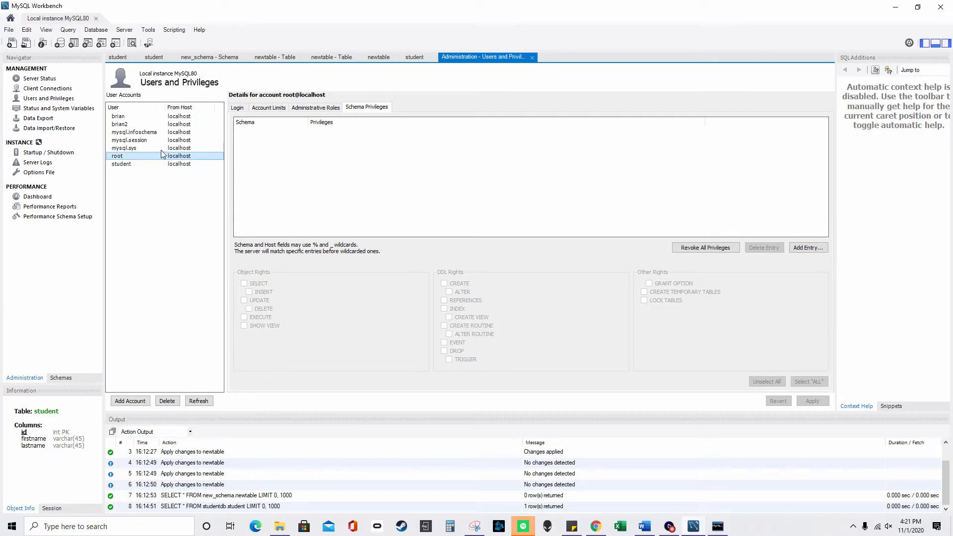
{"action": "left_click", "coordinate": [446, 177]}
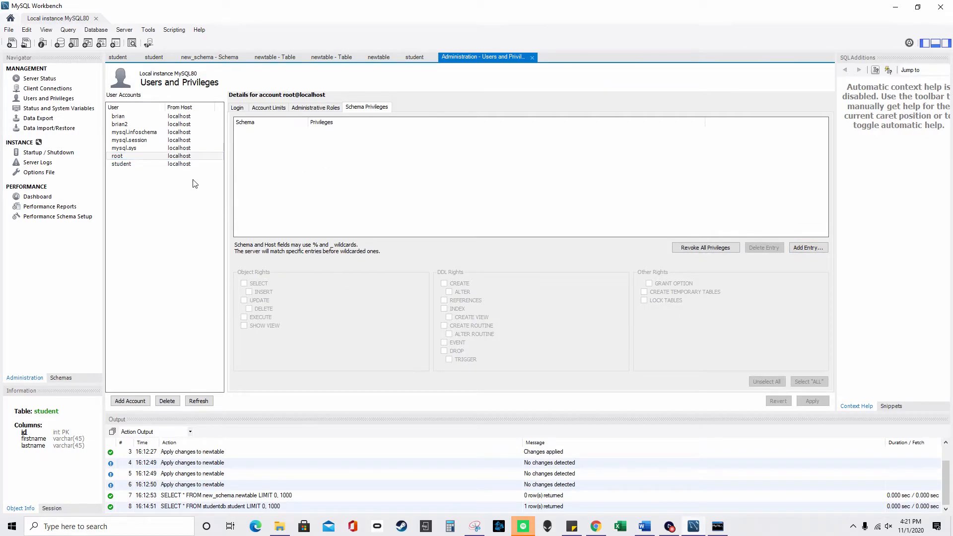
{"action": "left_click", "coordinate": [807, 248]}
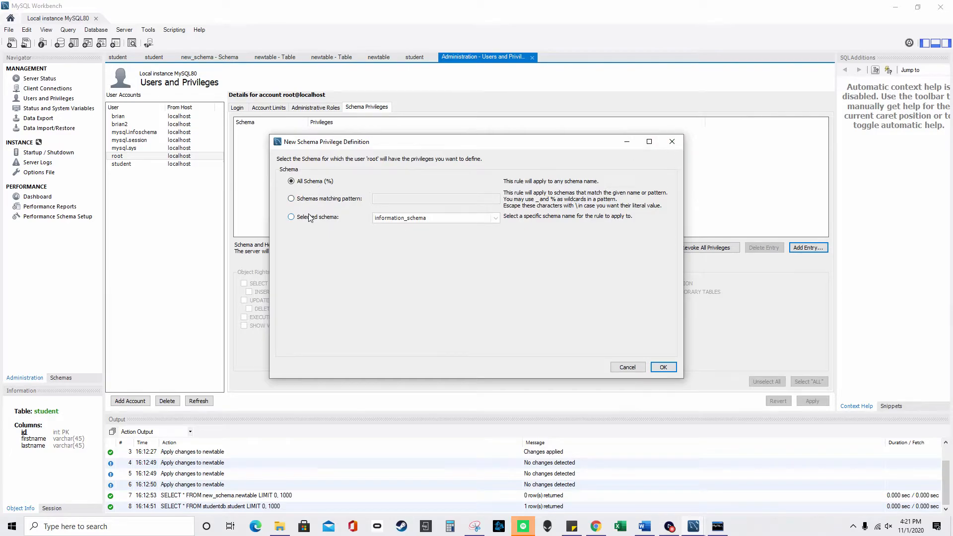
{"action": "left_click", "coordinate": [377, 217]}
{"action": "left_click", "coordinate": [495, 218]}
{"action": "mouse_move", "coordinate": [501, 234]}
{"action": "left_mouse_down"}
{"action": "mouse_move", "coordinate": [499, 272]}
{"action": "mouse_move", "coordinate": [495, 244]}
{"action": "left_mouse_up"}
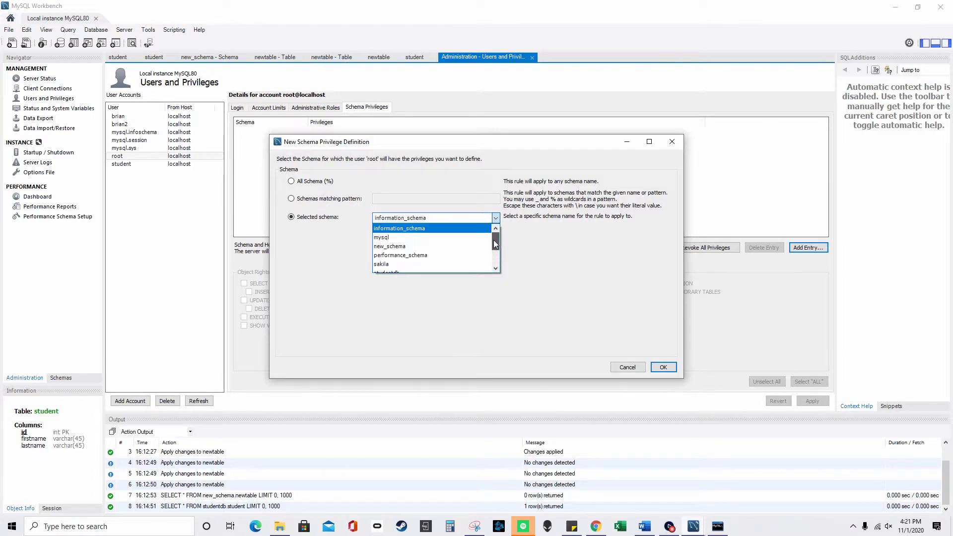
{"action": "scroll", "coordinate": [438, 252], "scroll_direction": "down", "scroll_amount": 3}
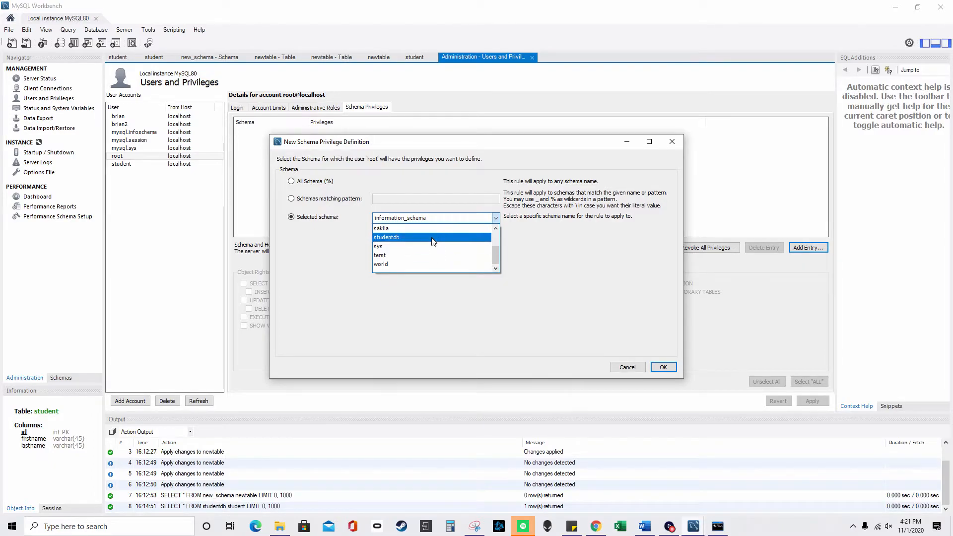
{"action": "left_click", "coordinate": [434, 238]}
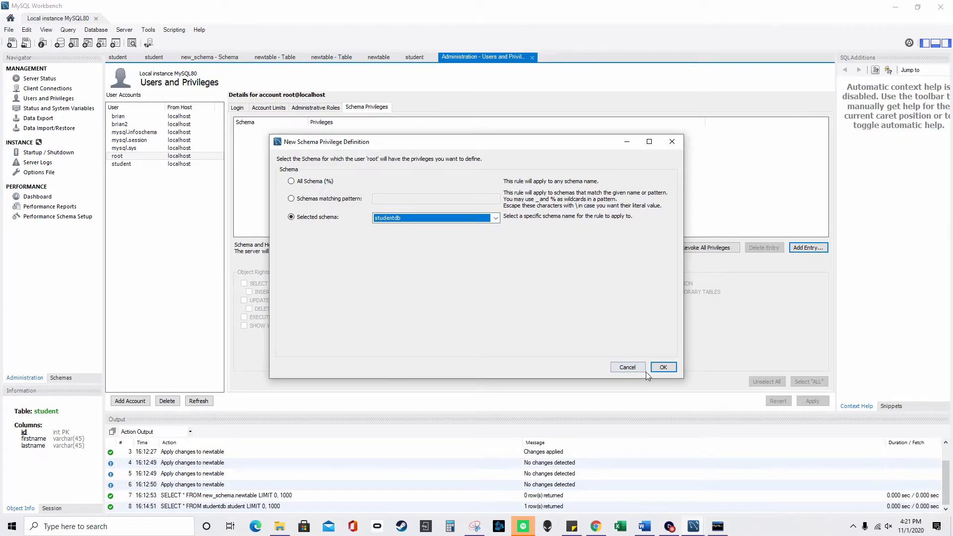
{"action": "left_click", "coordinate": [665, 373]}
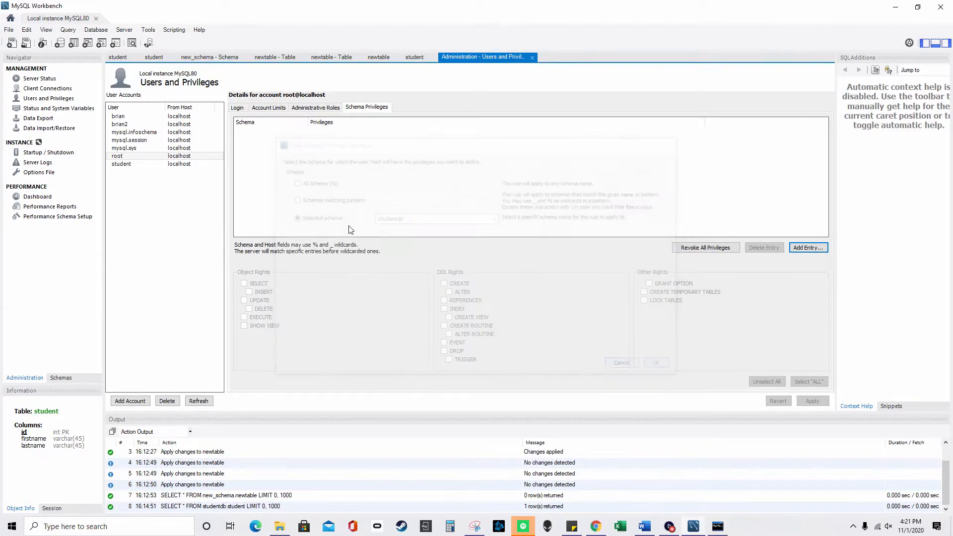
- Add a studentdb schema privilege entry for the new account
{"action": "left_click", "coordinate": [137, 125]}
{"action": "left_click", "coordinate": [809, 248]}
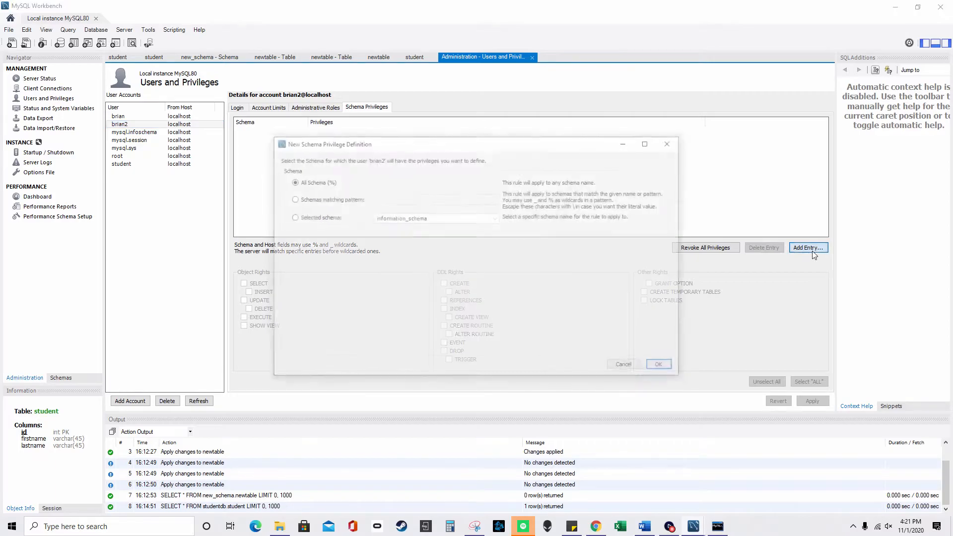
{"action": "left_click", "coordinate": [495, 218]}
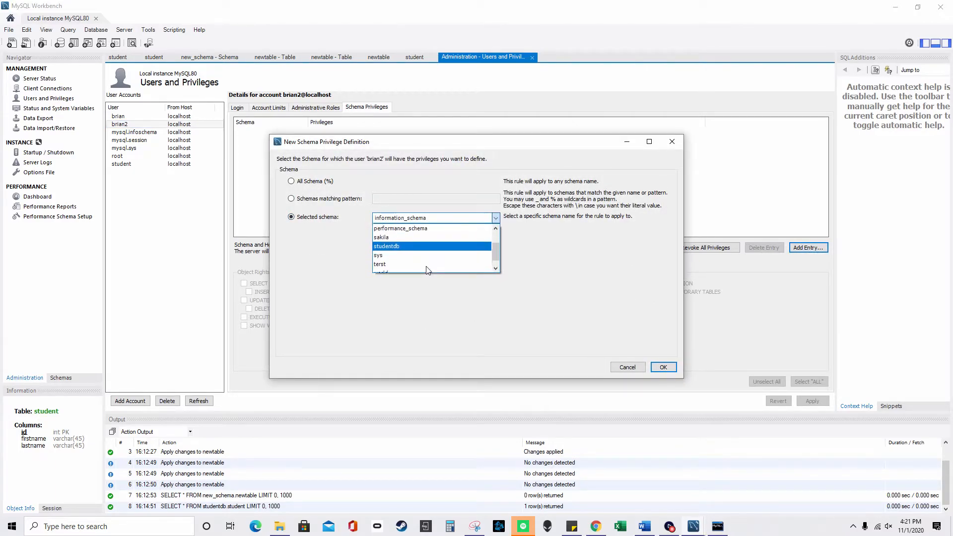
{"action": "left_click", "coordinate": [419, 254]}
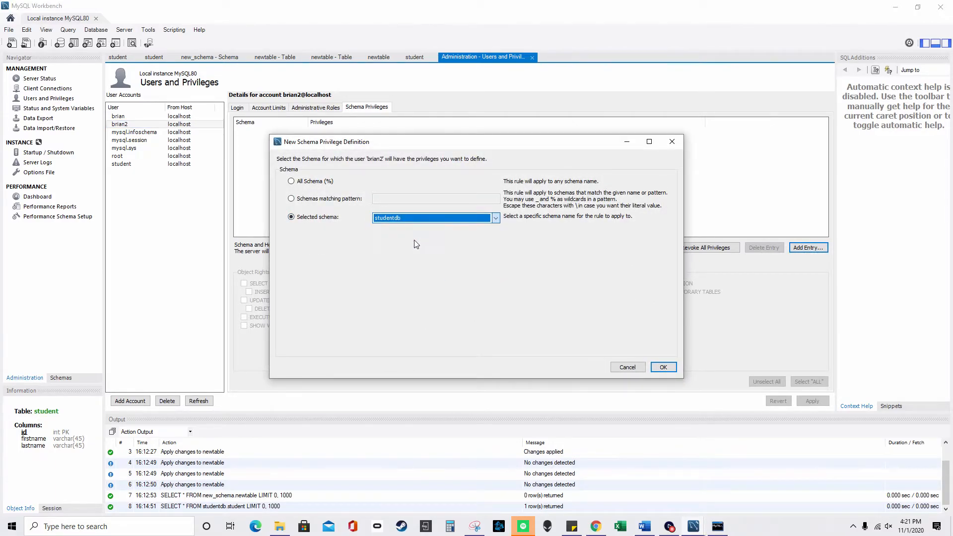
{"action": "left_click", "coordinate": [664, 367]}
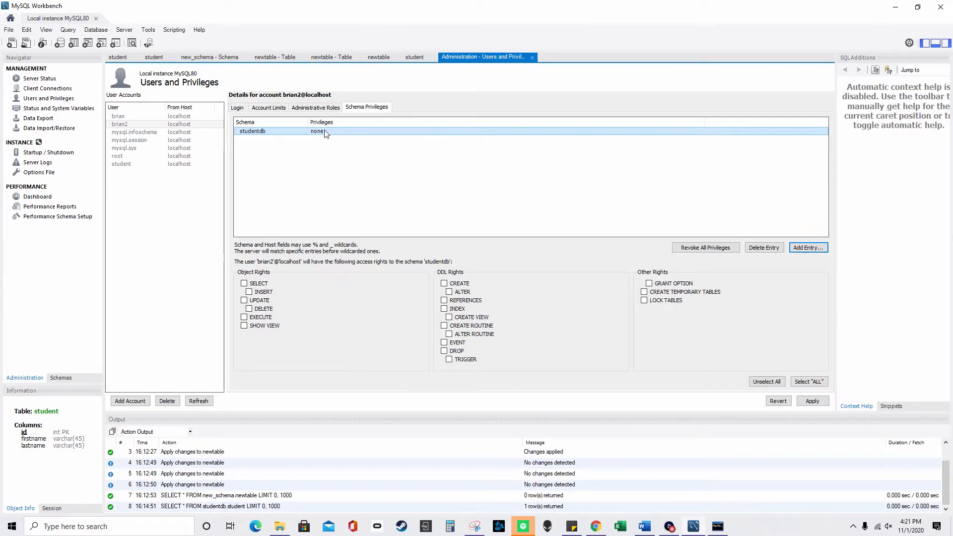
- Grant ALL privileges on studentdb to the new account, apply them, and close Workbench
{"action": "left_click", "coordinate": [257, 283]}
{"action": "left_click", "coordinate": [260, 292]}
{"action": "left_click", "coordinate": [261, 293]}
{"action": "left_click", "coordinate": [244, 283]}
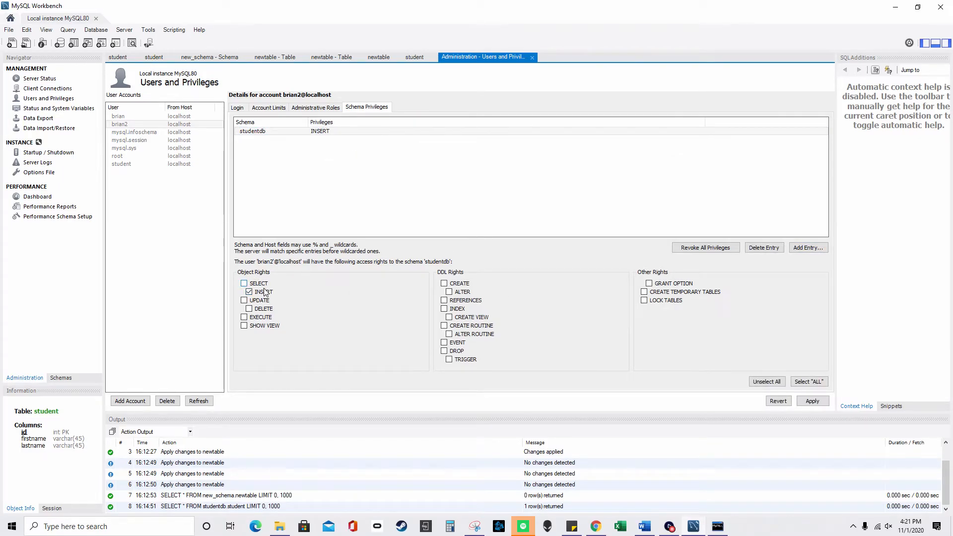
{"action": "left_click", "coordinate": [804, 382]}
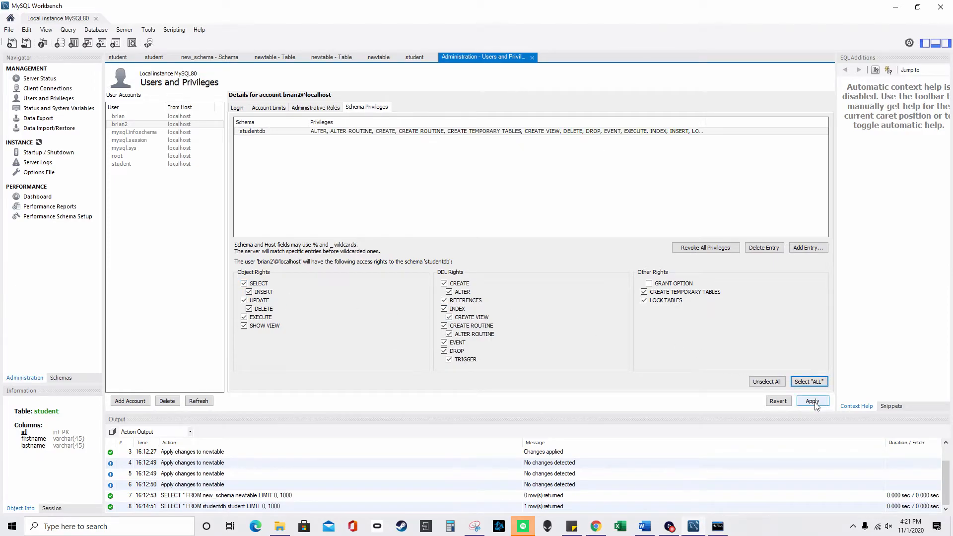
{"action": "left_click", "coordinate": [813, 401]}
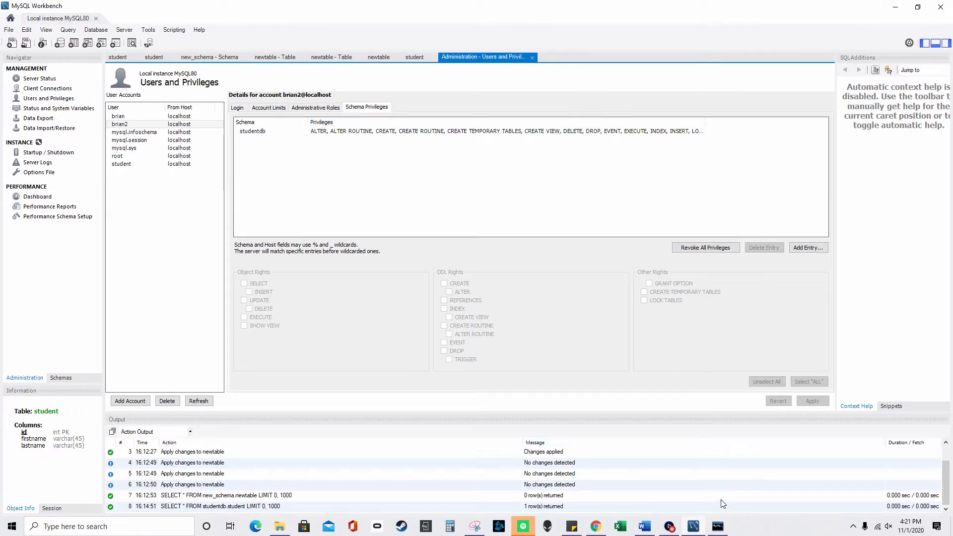
{"action": "left_click", "coordinate": [941, 6]}
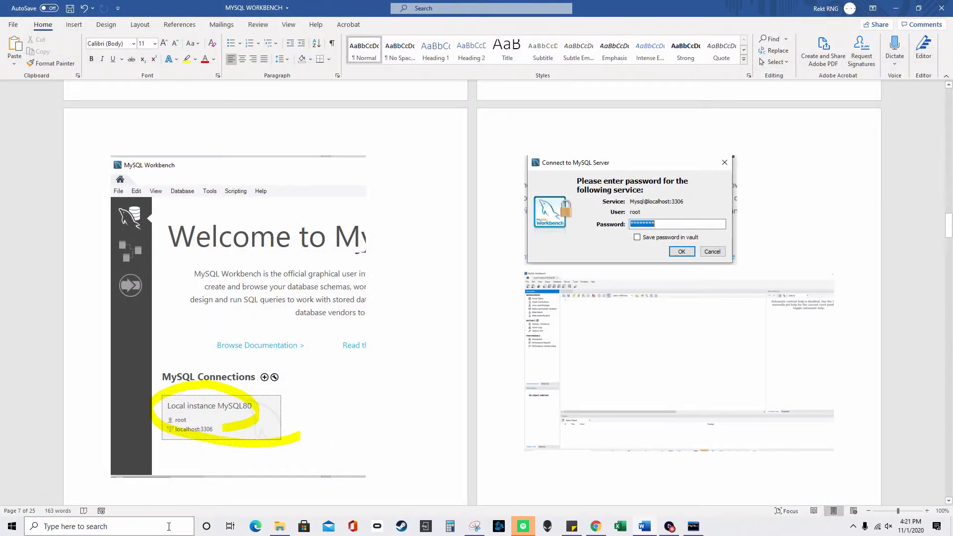
- Relaunch MySQL Workbench from Windows search and open the Manage Server Connections dialog
{"action": "left_click", "coordinate": [172, 524]}
{"action": "type", "text": "mysql"}
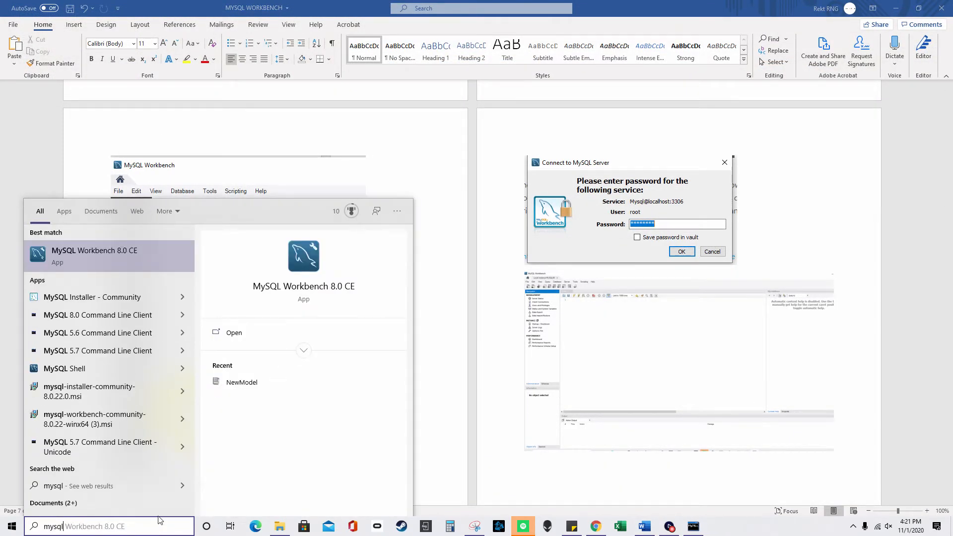
{"action": "left_click", "coordinate": [151, 268]}
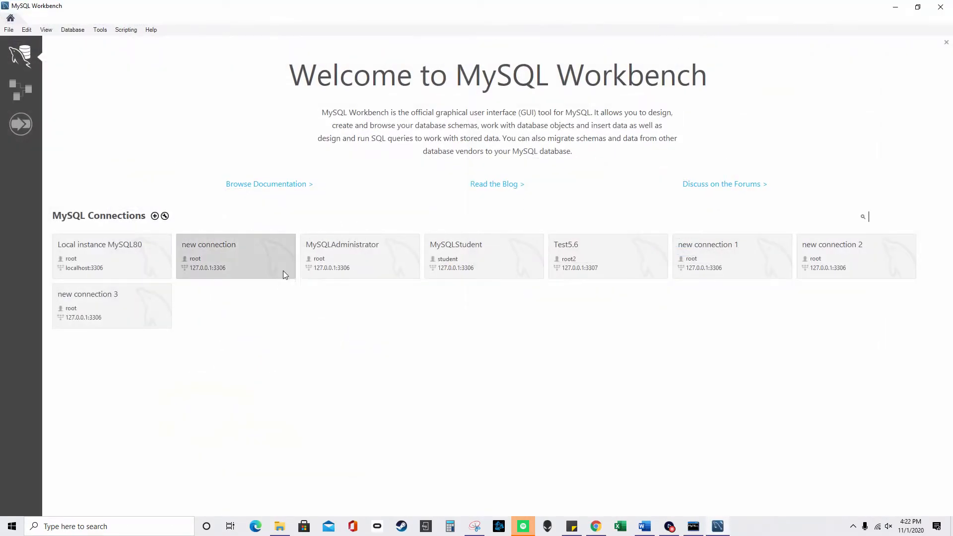
{"action": "left_click", "coordinate": [85, 33]}
{"action": "left_click", "coordinate": [97, 57]}
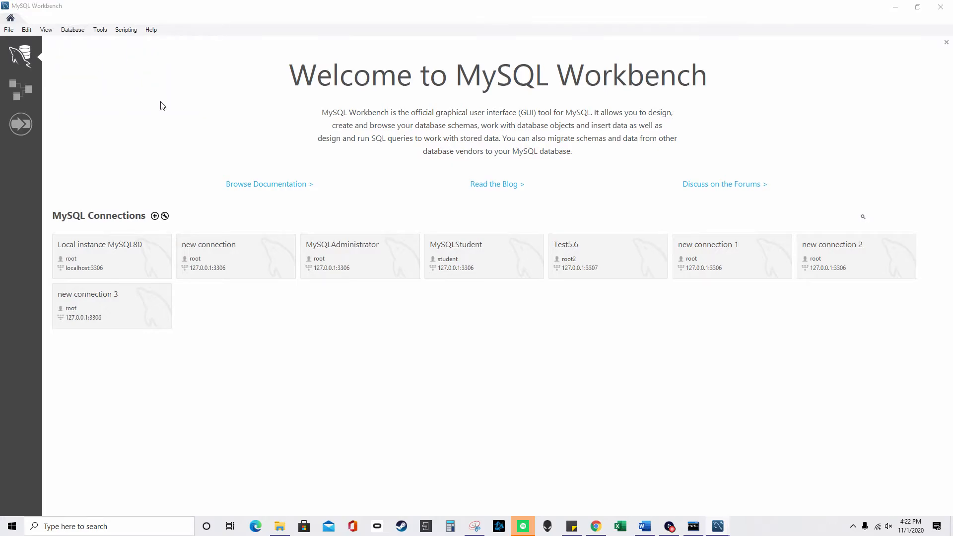
{"action": "left_click_drag", "start_coordinate": [386, 119], "coordinate": [511, 230]}
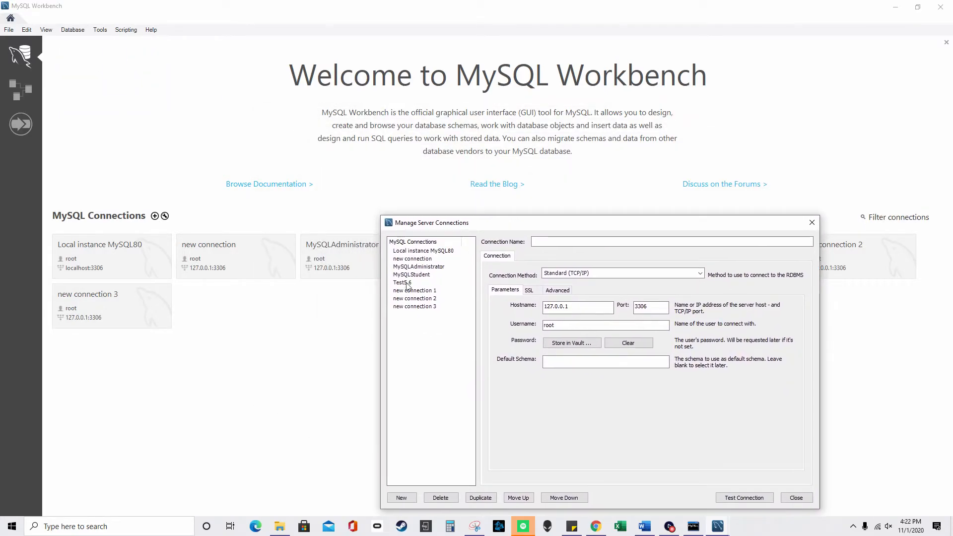
- Change the MySQLStudent connection's username to the new user and append 2 to its name
{"action": "left_click", "coordinate": [435, 274]}
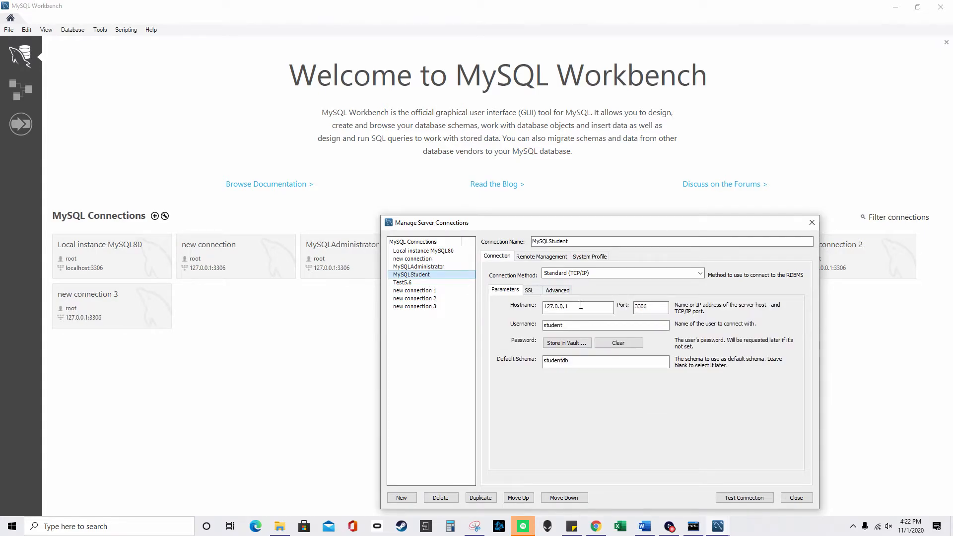
{"action": "double_click", "coordinate": [570, 327]}
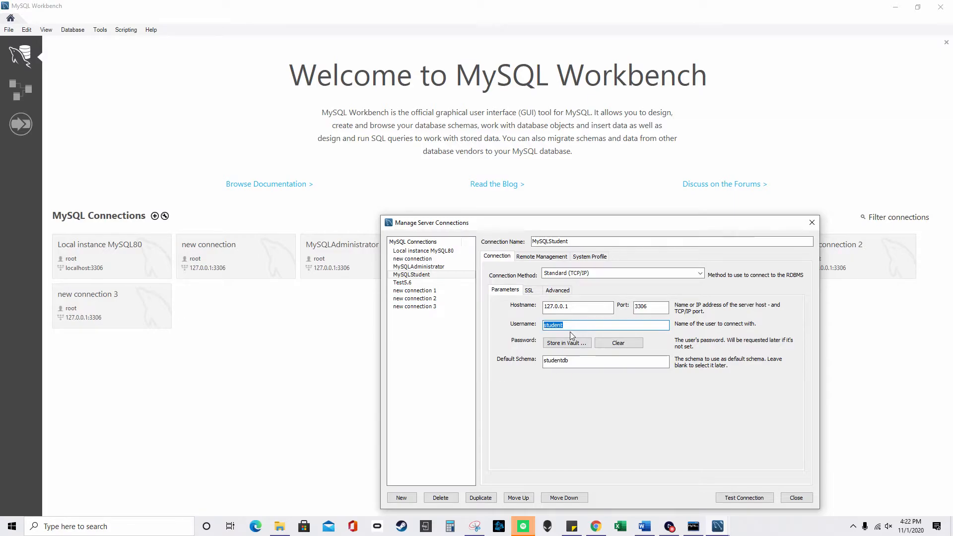
{"action": "type", "text": "brian2"}
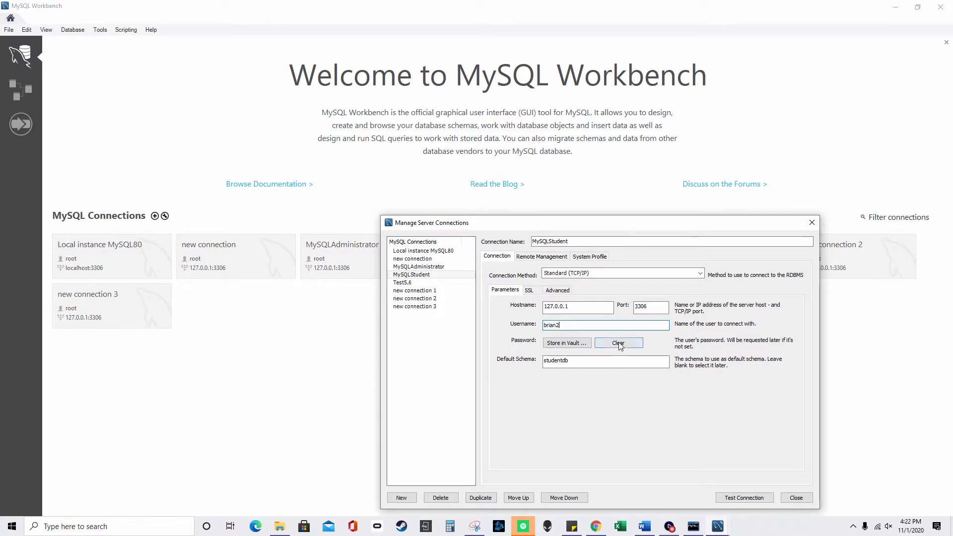
{"action": "left_click", "coordinate": [604, 364]}
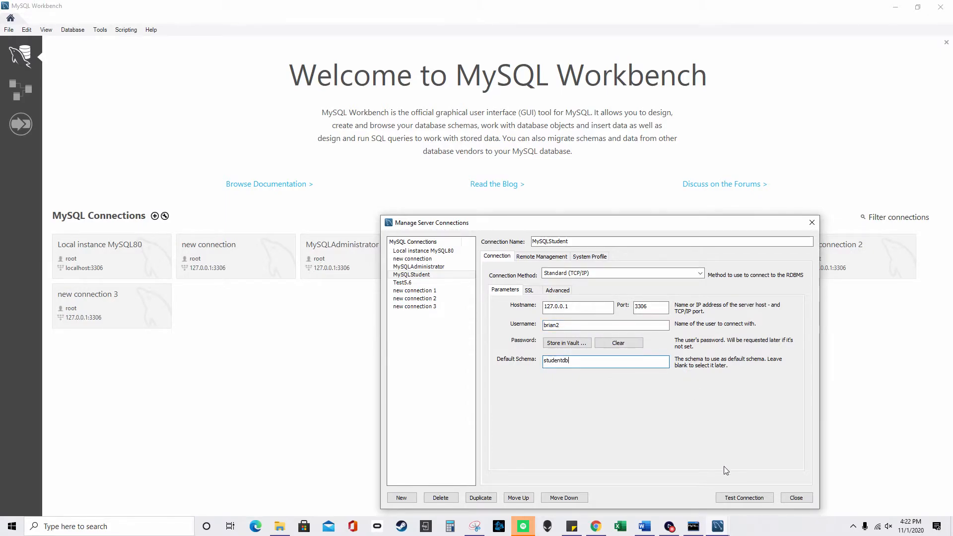
{"action": "left_click", "coordinate": [586, 240]}
{"action": "type", "text": "2"}
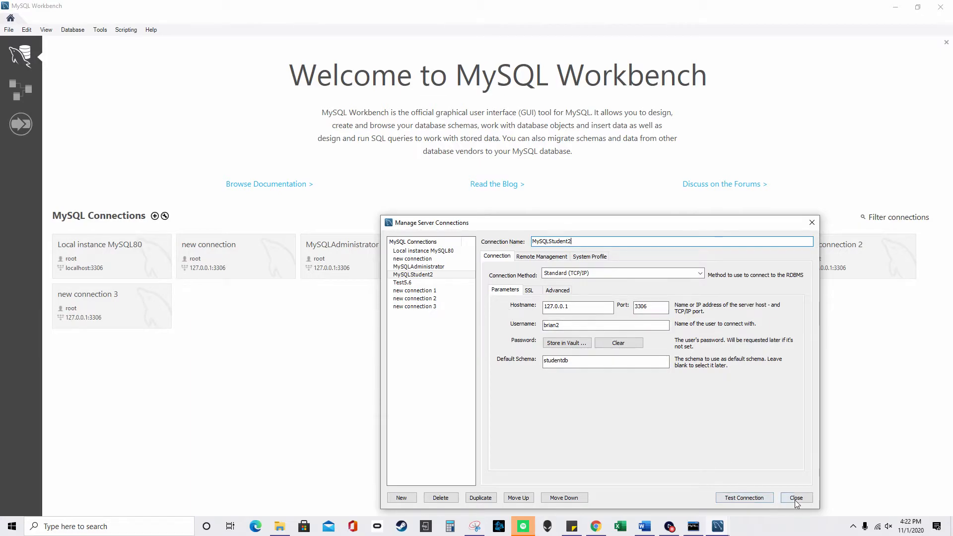
- Add a new connection named Mysqlstudent2
{"action": "left_click", "coordinate": [401, 498]}
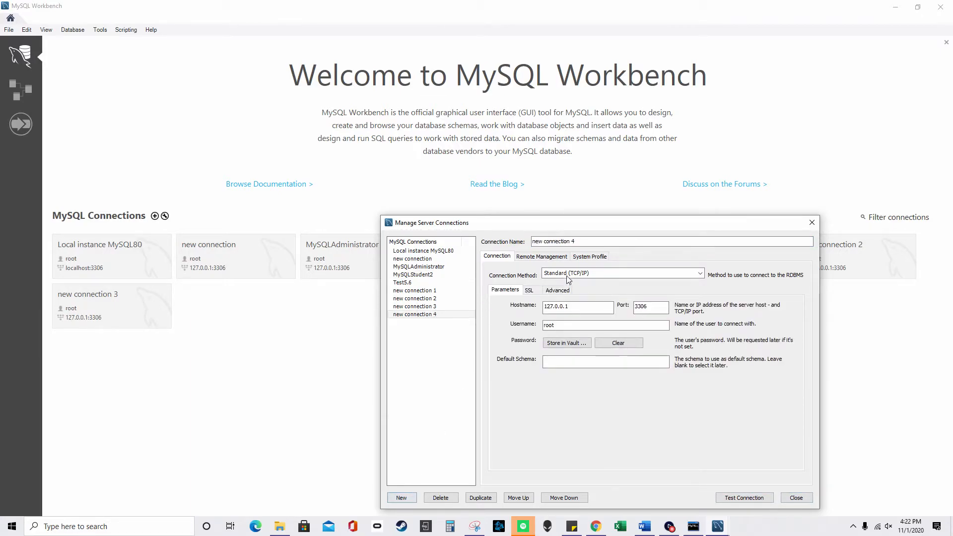
{"action": "triple_click", "coordinate": [592, 242]}
{"action": "type", "text": "M"}
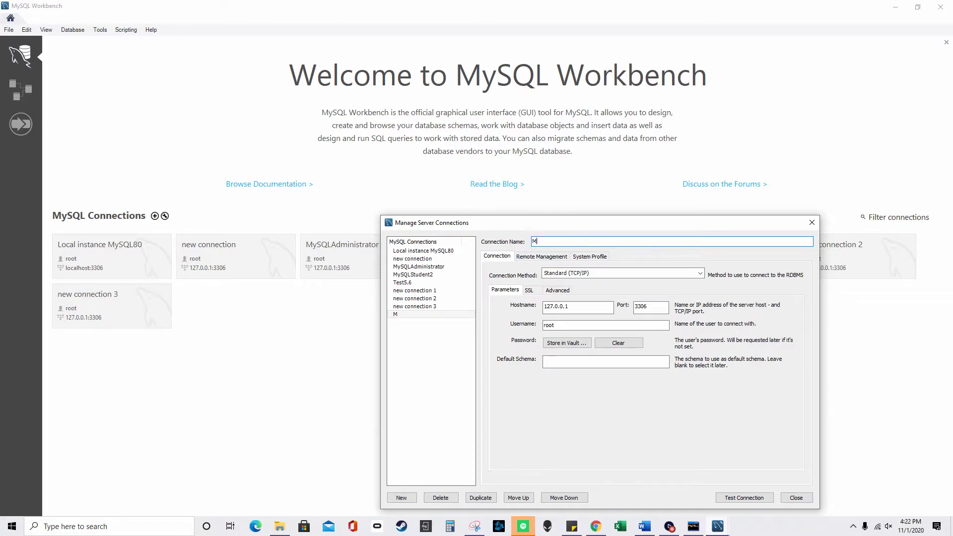
{"action": "type", "text": "ysqlstudent2"}
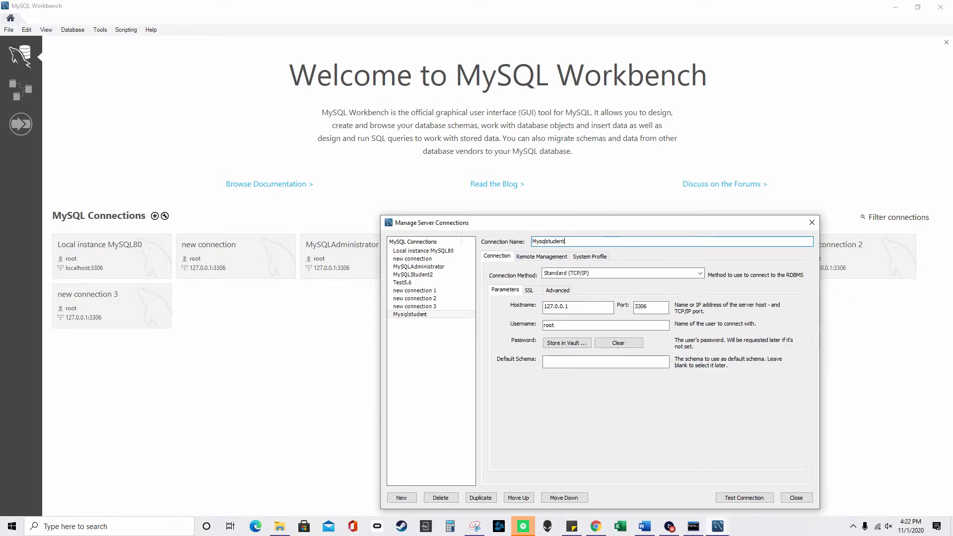
- Restore the original MySQLStudent connection's name and its username student
{"action": "left_click", "coordinate": [426, 274]}
{"action": "left_click", "coordinate": [586, 242]}
{"action": "key", "text": "BackSpace"}
{"action": "type", "text": "1"}
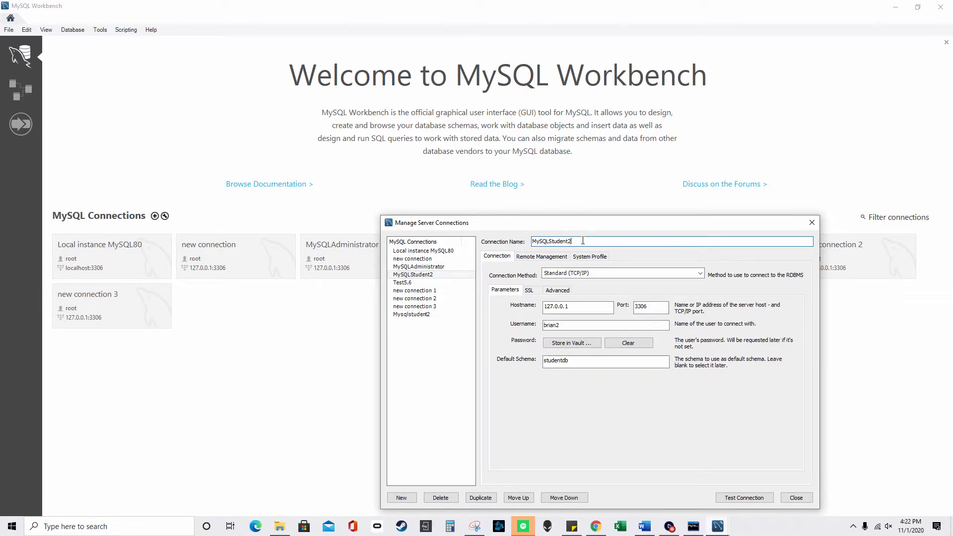
{"action": "key", "text": "BackSpace"}
{"action": "left_click_drag", "start_coordinate": [576, 326], "coordinate": [505, 326]}
{"action": "type", "text": "student"}
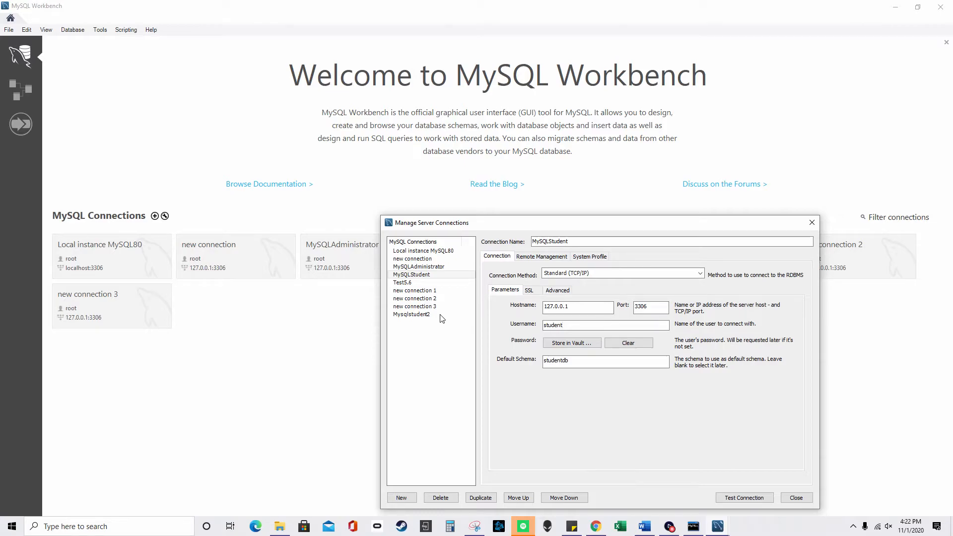
- Set Mysqlstudent2's username to the new user and its default schema to studentdb
{"action": "left_click", "coordinate": [427, 314]}
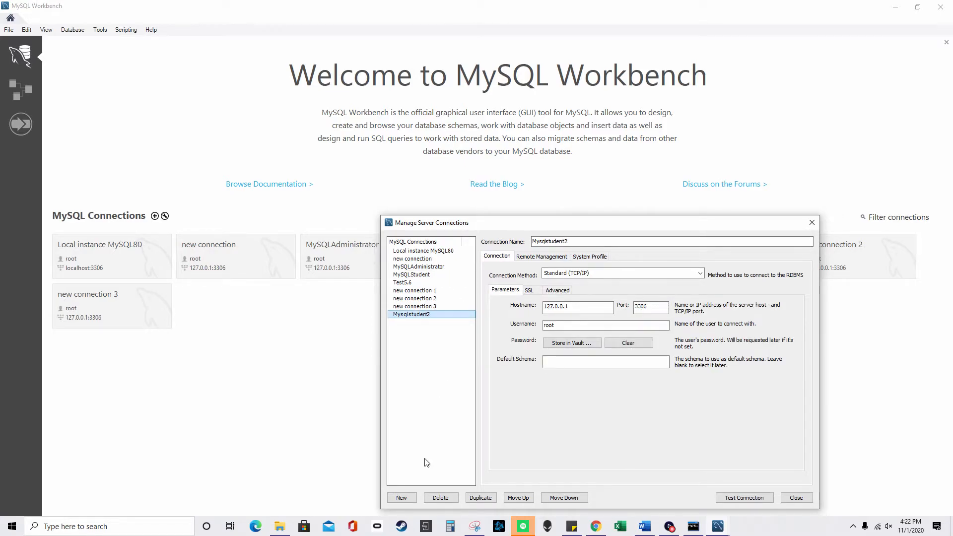
{"action": "left_click", "coordinate": [574, 324]}
{"action": "left_click_drag", "start_coordinate": [575, 323], "coordinate": [526, 322]}
{"action": "type", "text": "brian2"}
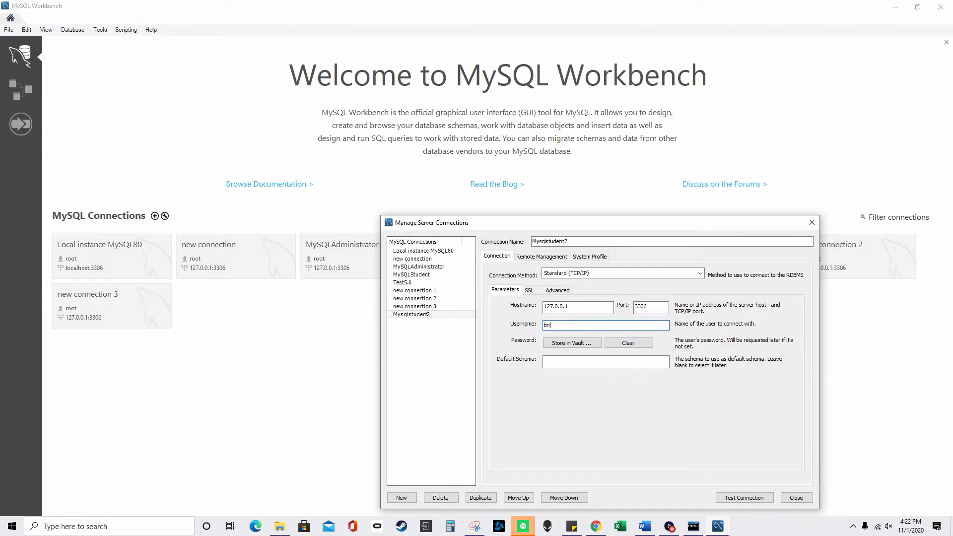
{"action": "key", "text": "Tab"}
{"action": "key", "text": "Tab"}
{"action": "left_click", "coordinate": [569, 359]}
{"action": "type", "text": "studentdb"}
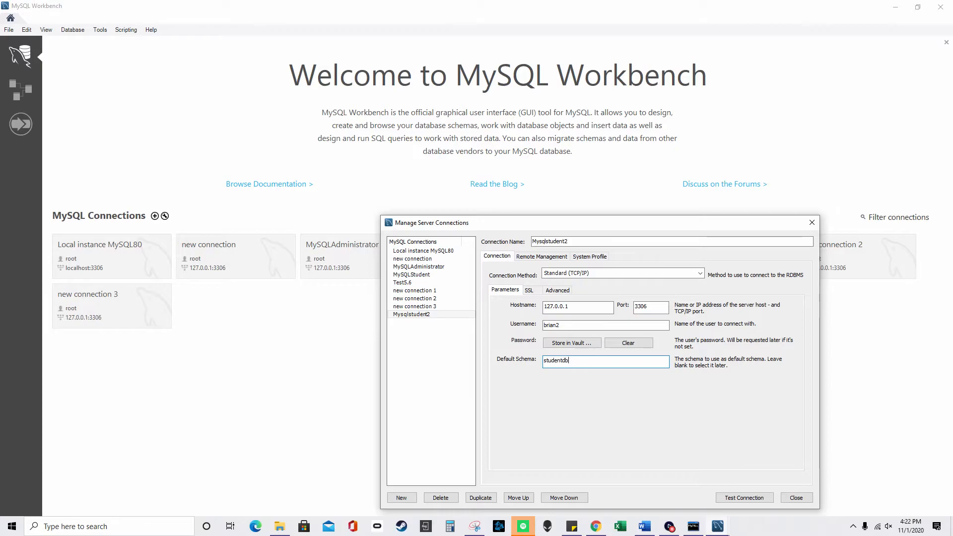
- Test Mysqlstudent2 successfully with the account password and close the connection manager
{"action": "left_click", "coordinate": [743, 498]}
{"action": "type", "text": "******"}
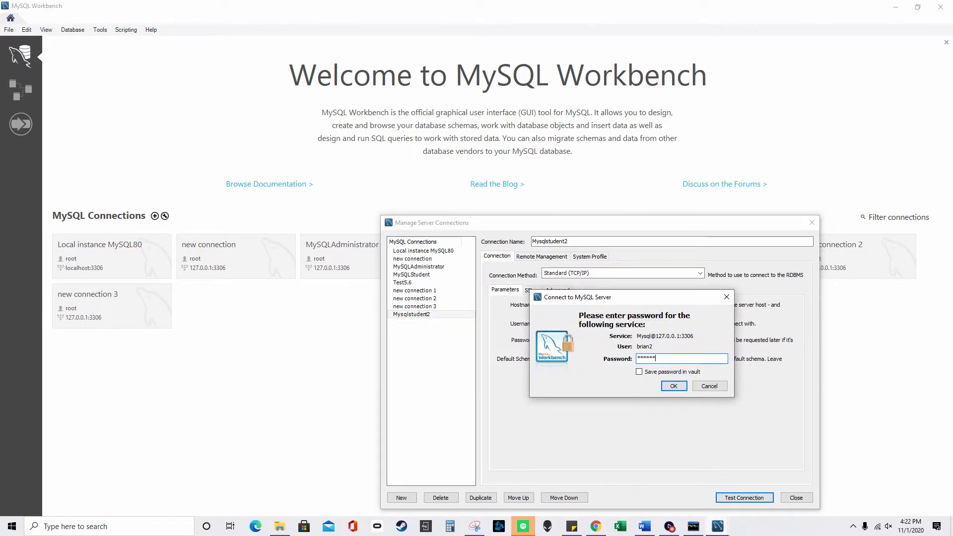
{"action": "key", "text": "BackSpace"}
{"action": "key", "text": "BackSpace"}
{"action": "key", "text": "BackSpace"}
{"action": "key", "text": "BackSpace"}
{"action": "type", "text": "*"}
{"action": "key", "text": "Return"}
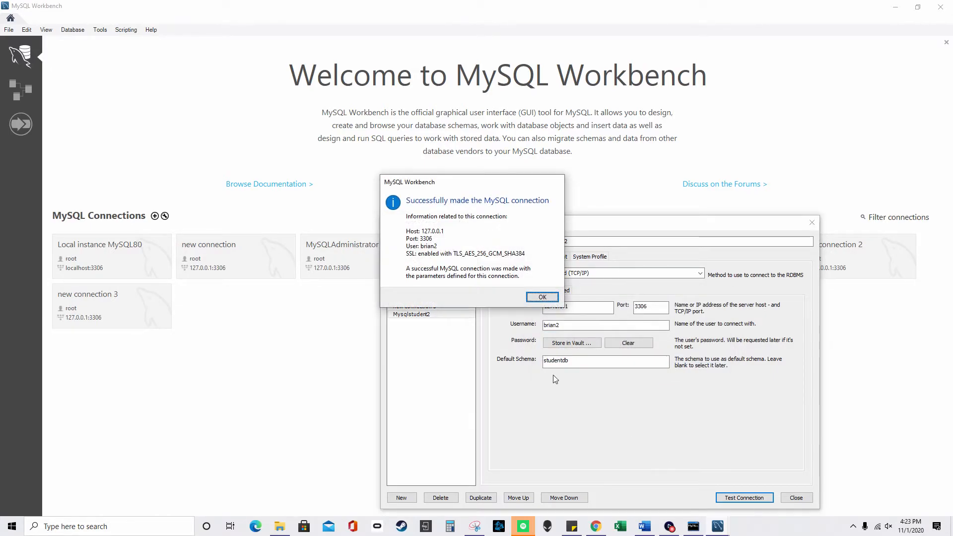
{"action": "left_click", "coordinate": [542, 297]}
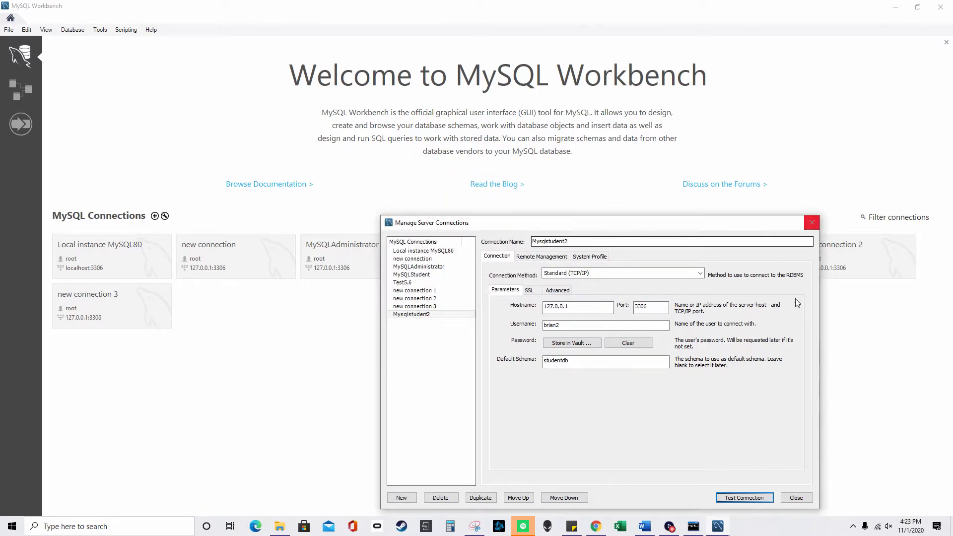
{"action": "left_click", "coordinate": [811, 222]}
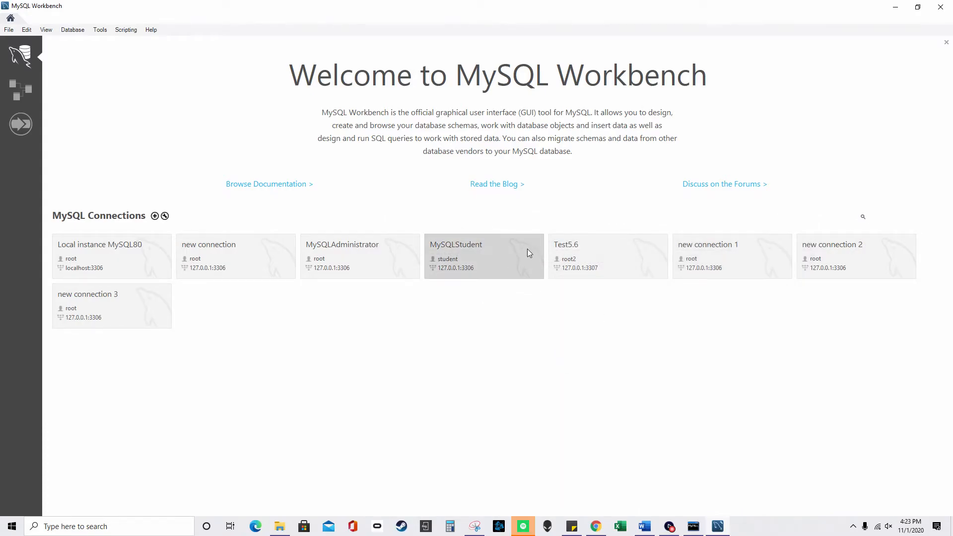
- Restart MySQL Workbench from Windows search
{"action": "left_click", "coordinate": [947, 6]}
{"action": "left_click", "coordinate": [133, 525]}
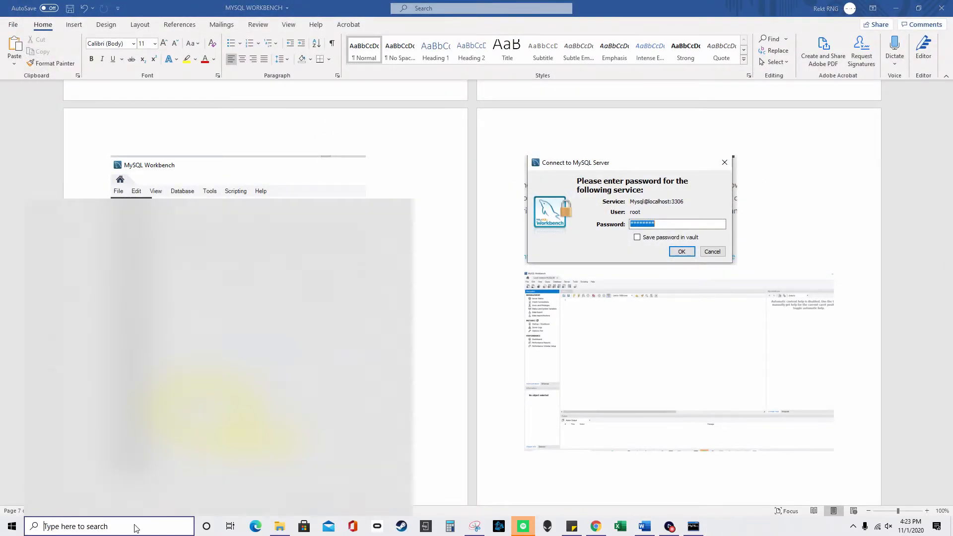
{"action": "type", "text": "mys"}
{"action": "left_click", "coordinate": [106, 248]}
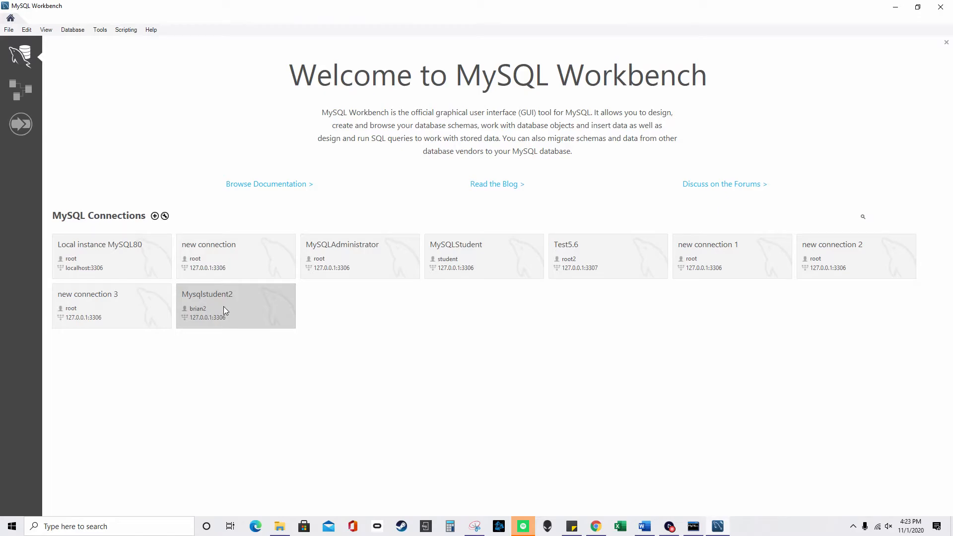
- Log into Mysqlstudent2 and expand studentdb's tables to reveal the student table
{"action": "left_click", "coordinate": [224, 305]}
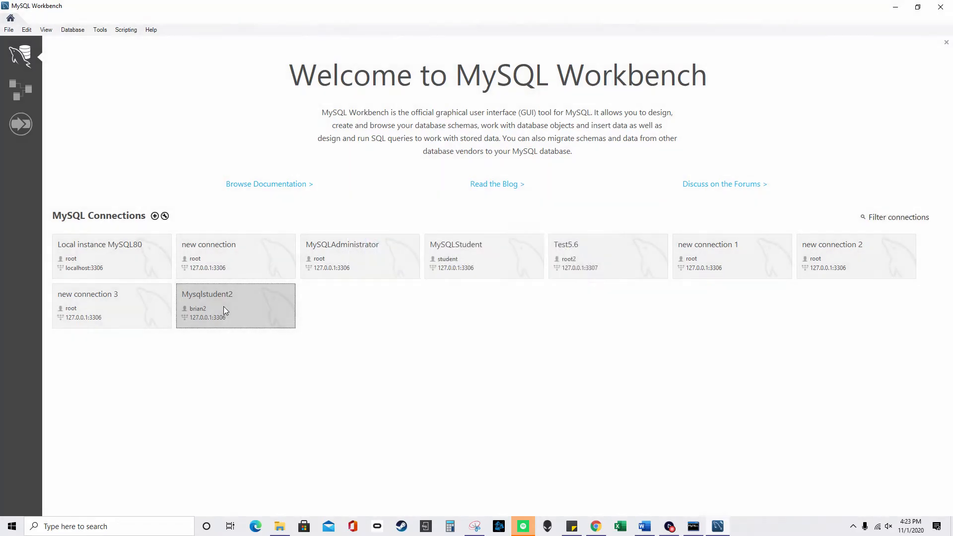
{"action": "type", "text": "password"}
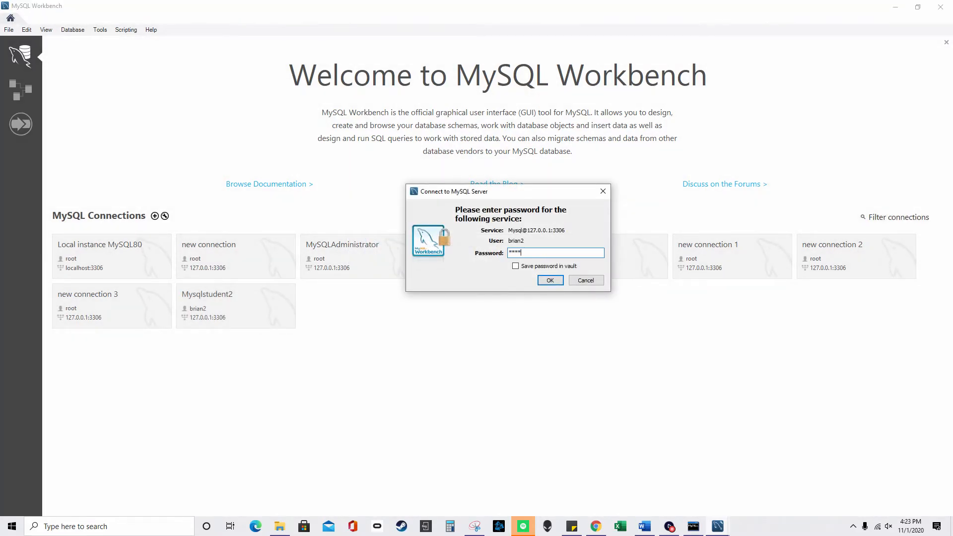
{"action": "key", "text": "Return"}
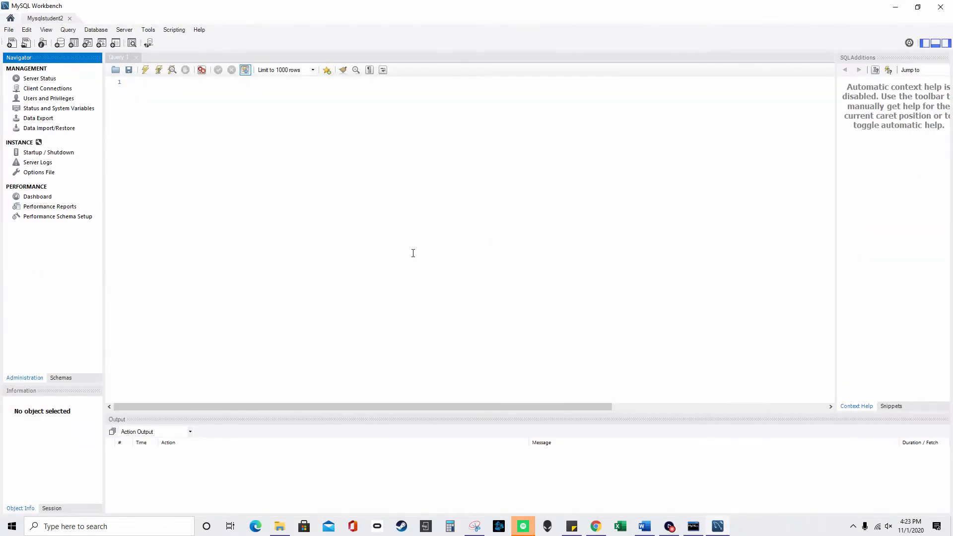
{"action": "left_click", "coordinate": [59, 379]}
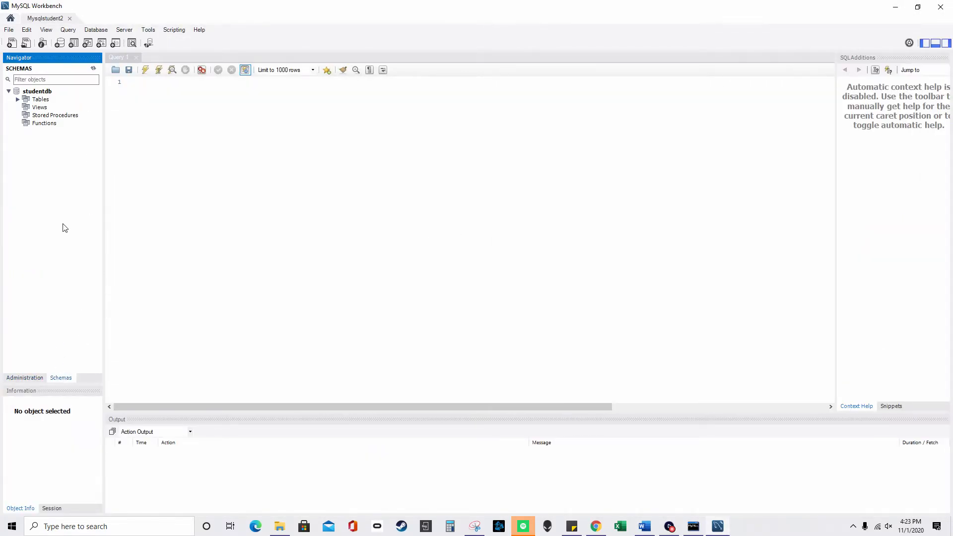
{"action": "double_click", "coordinate": [40, 98]}
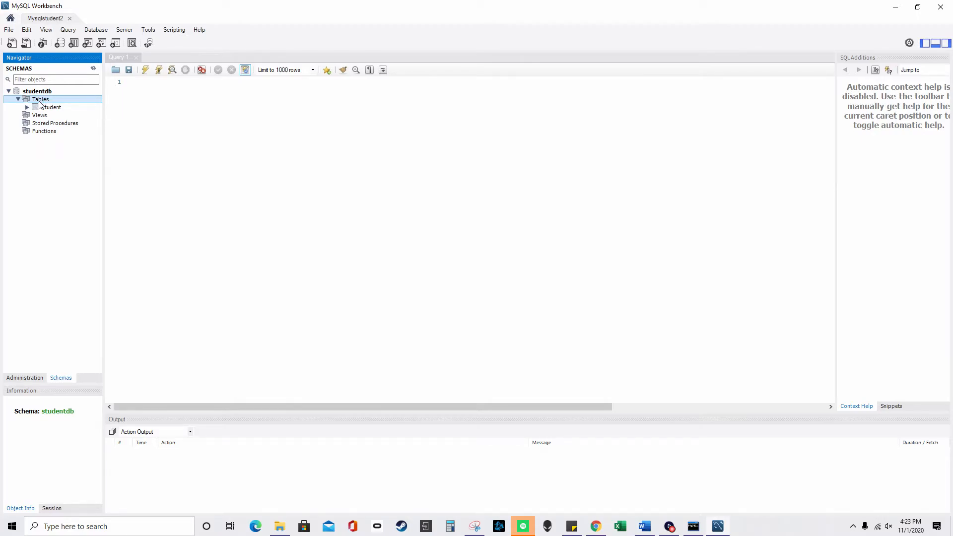
- Launch MySQL Installer, select MySQL Server 5.7.31, and add products with MySQL Servers expanded
{"action": "left_click", "coordinate": [127, 527]}
{"action": "type", "text": "mysq"}
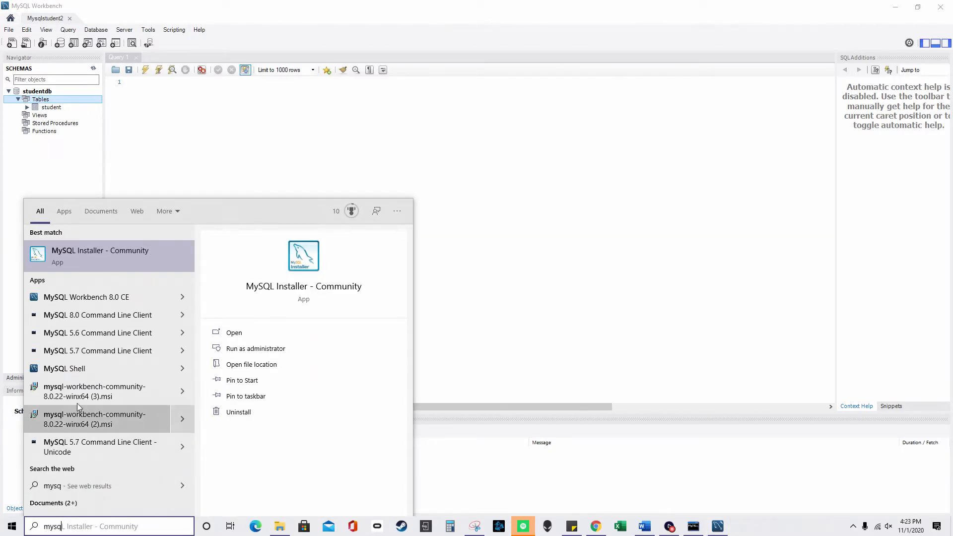
{"action": "left_click", "coordinate": [139, 250]}
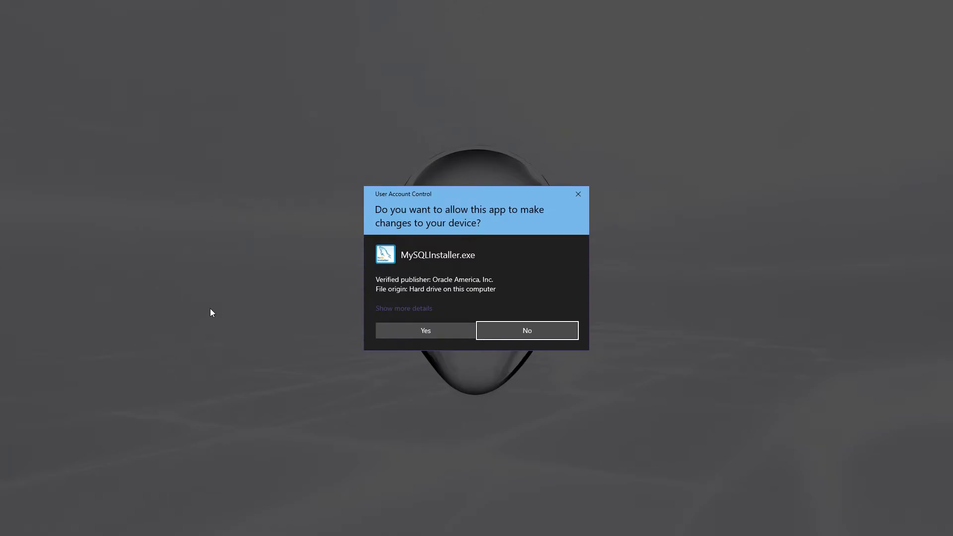
{"action": "left_click", "coordinate": [397, 331]}
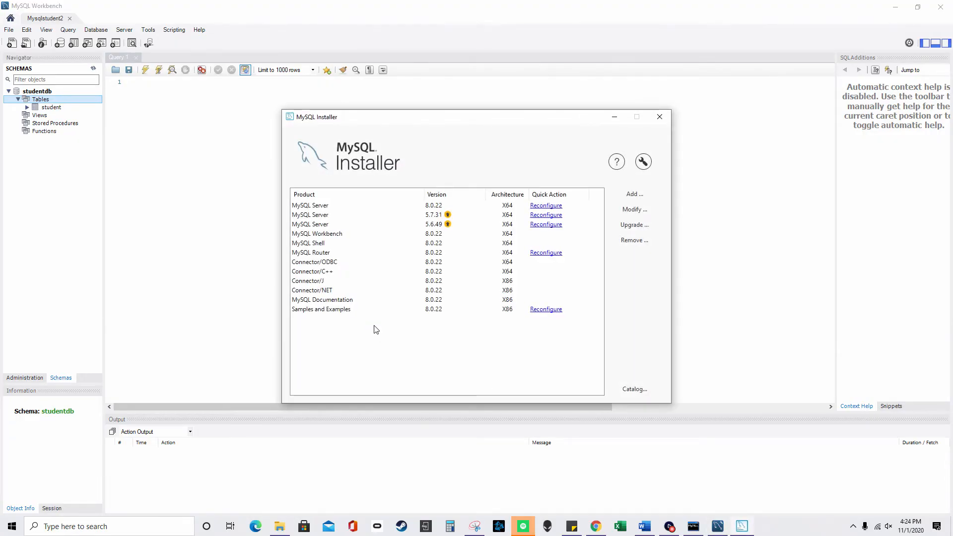
{"action": "left_click", "coordinate": [401, 216]}
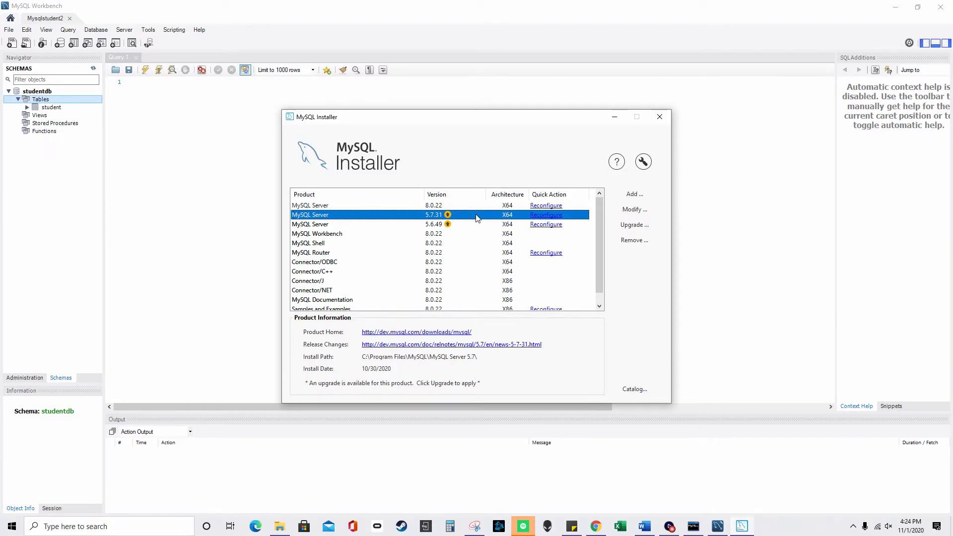
{"action": "left_click", "coordinate": [634, 194]}
{"action": "left_click", "coordinate": [411, 223]}
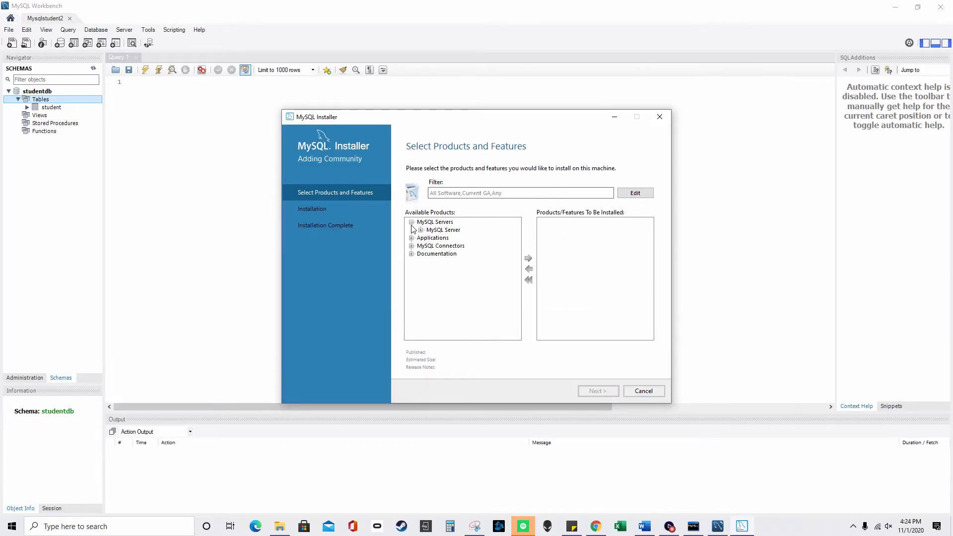
- Browse the MySQL Server 5.6, 8.0 and 5.7 releases, then switch to the Word notes
{"action": "left_click", "coordinate": [421, 230]}
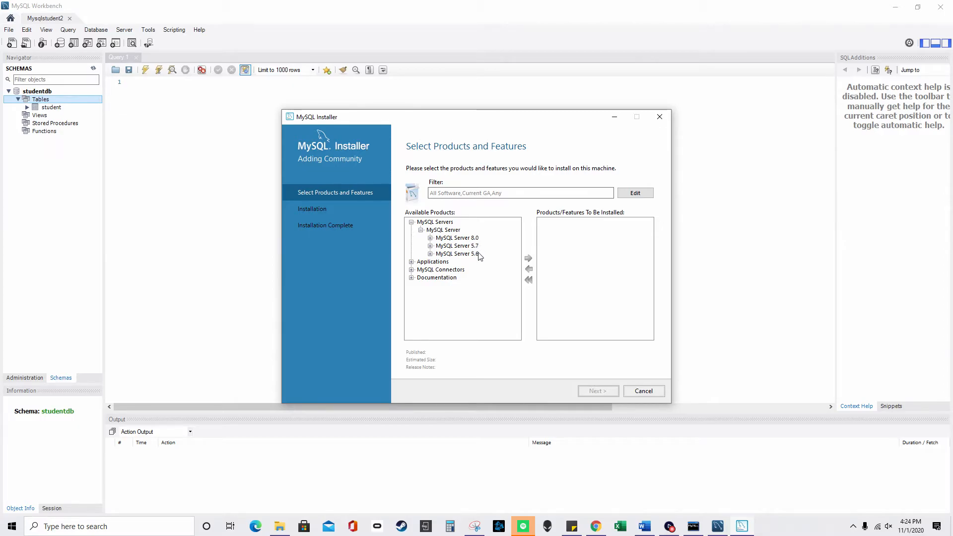
{"action": "left_click", "coordinate": [431, 254]}
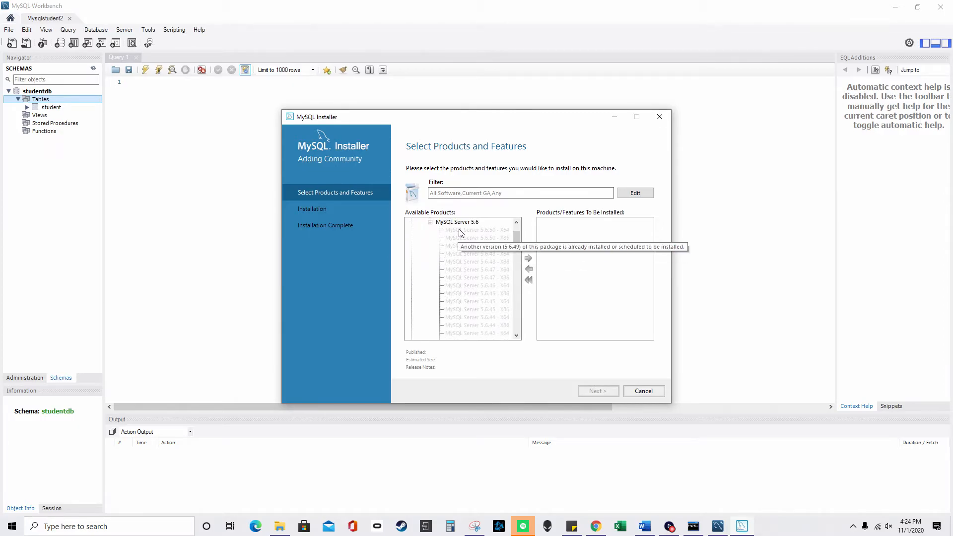
{"action": "left_click", "coordinate": [431, 222]}
{"action": "left_click", "coordinate": [430, 254]}
{"action": "left_click", "coordinate": [430, 222]}
{"action": "left_click", "coordinate": [430, 237]}
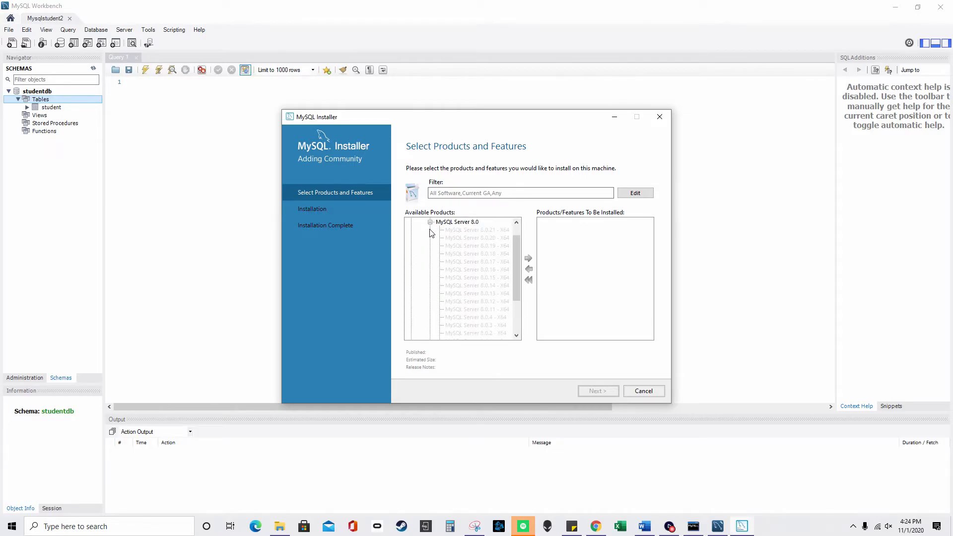
{"action": "left_click", "coordinate": [431, 222]}
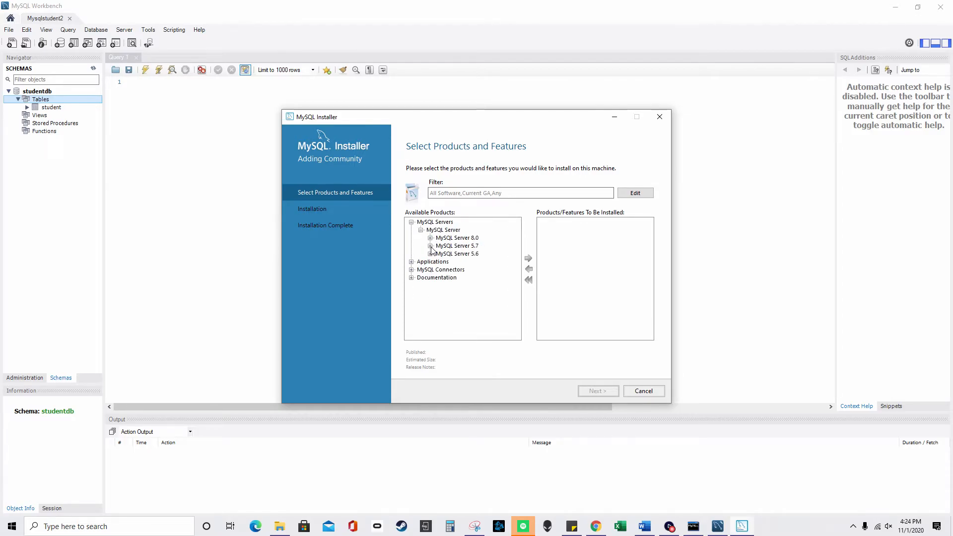
{"action": "left_click", "coordinate": [430, 246]}
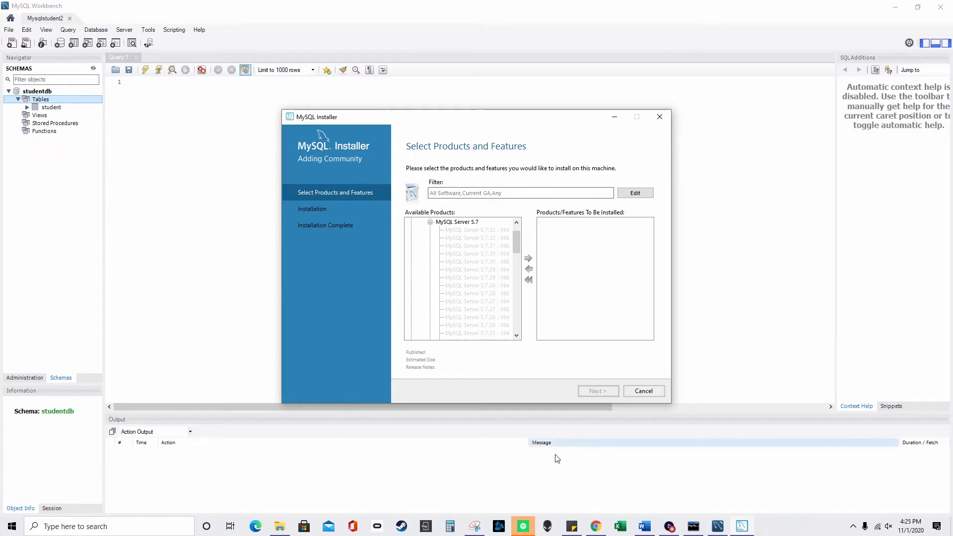
{"action": "left_click", "coordinate": [643, 526]}
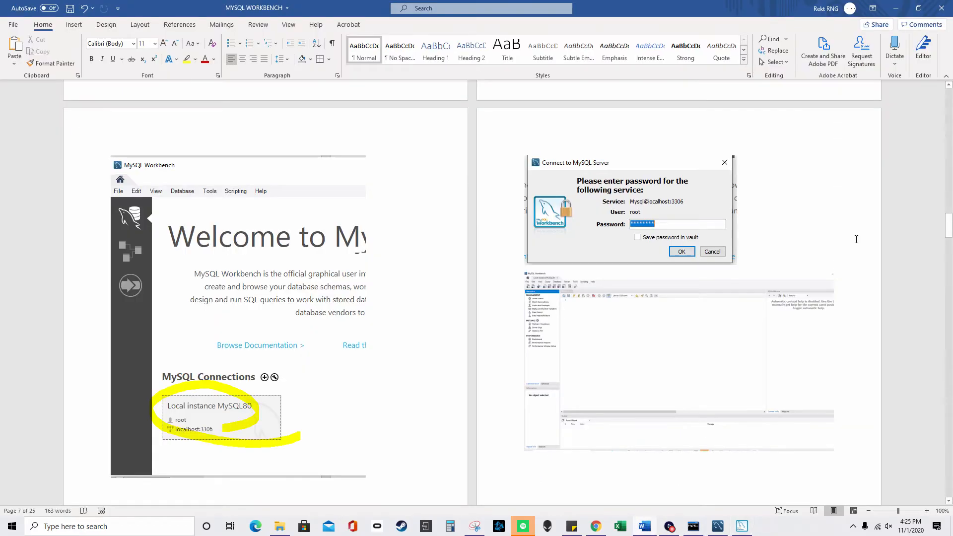
- Scroll the Word notes to the installer's Accounts and Roles and Connect To Server screenshots
{"action": "left_click_drag", "start_coordinate": [948, 226], "coordinate": [950, 172]}
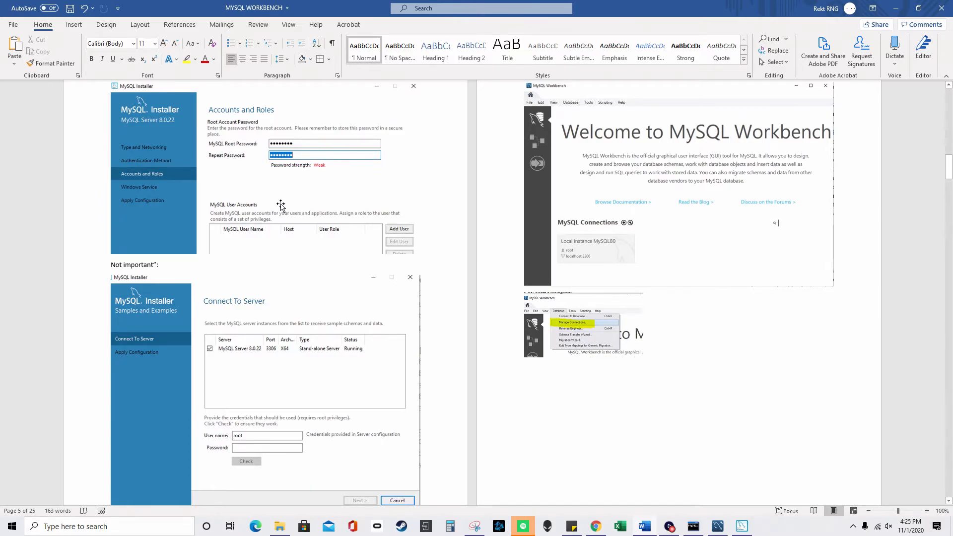
{"action": "scroll", "coordinate": [288, 223], "scroll_direction": "down", "scroll_amount": 3}
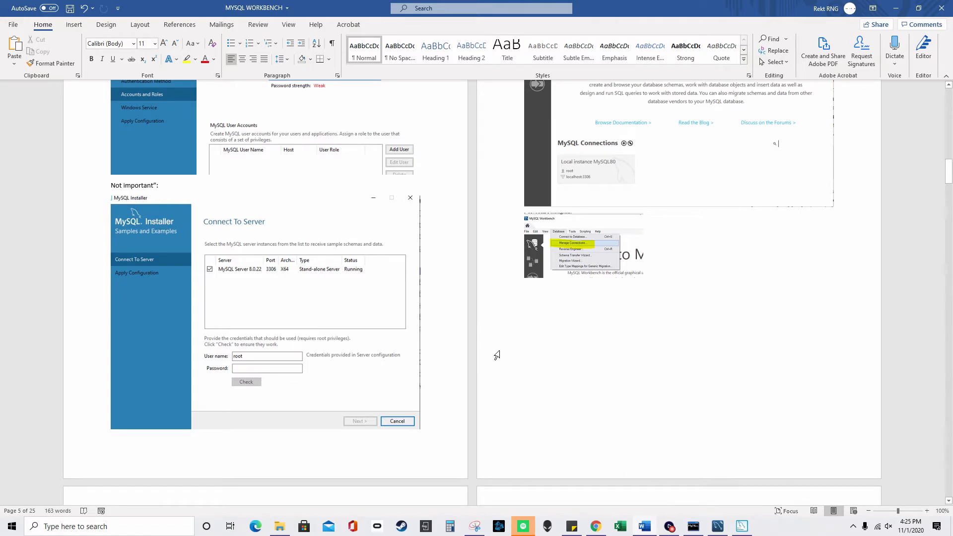
{"action": "mouse_move", "coordinate": [743, 527]}
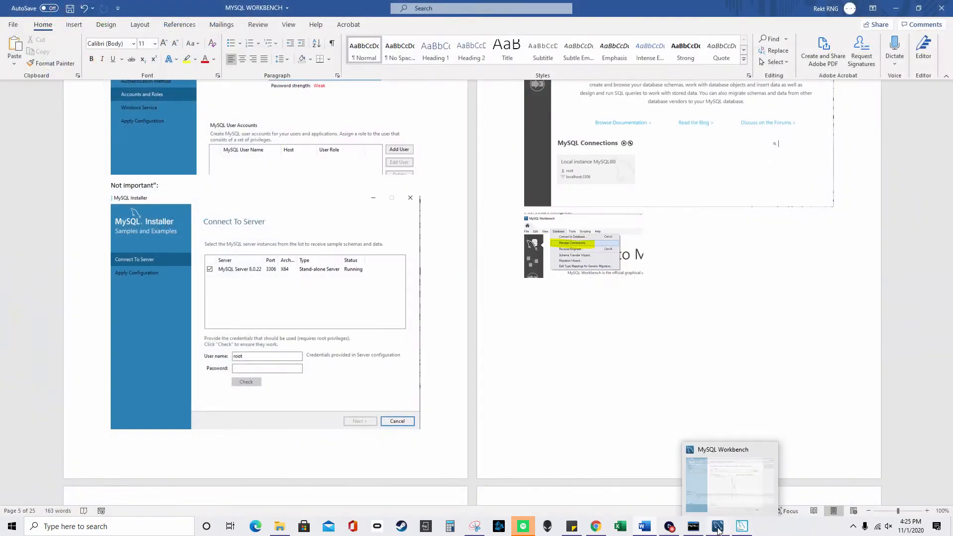
- Close Workbench and try launching MySQL Installer, dismissing its only-one-instance error
{"action": "left_click", "coordinate": [718, 529]}
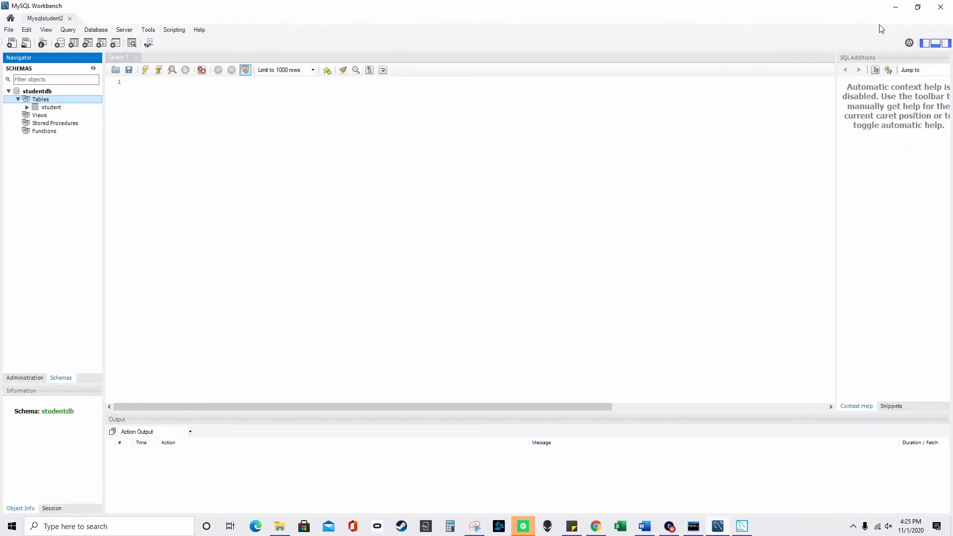
{"action": "left_click", "coordinate": [940, 7]}
{"action": "left_click", "coordinate": [120, 527]}
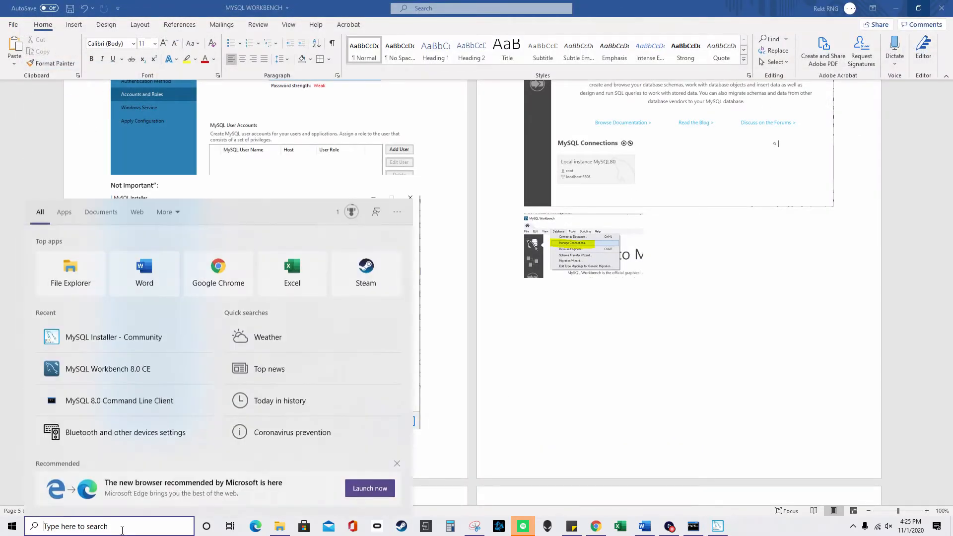
{"action": "type", "text": "mysql"}
{"action": "left_click", "coordinate": [105, 253]}
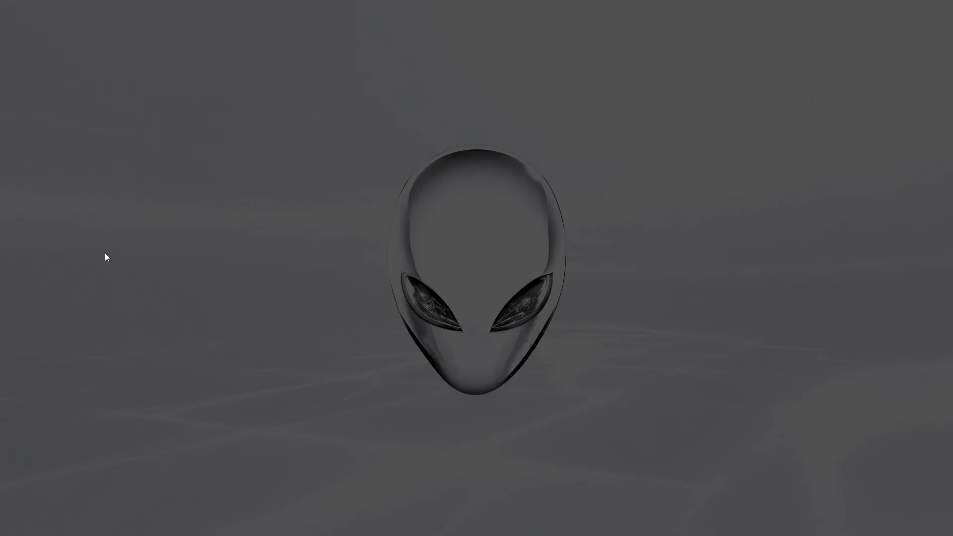
{"action": "left_click", "coordinate": [435, 330]}
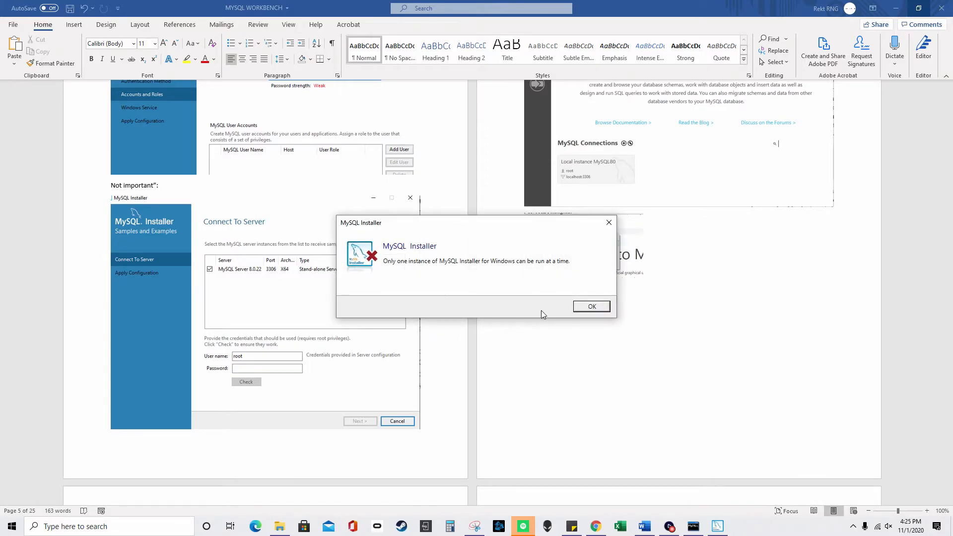
{"action": "left_click", "coordinate": [591, 307]}
- Reopen MySQL Workbench 8.0 CE from Windows search
{"action": "left_click", "coordinate": [110, 527]}
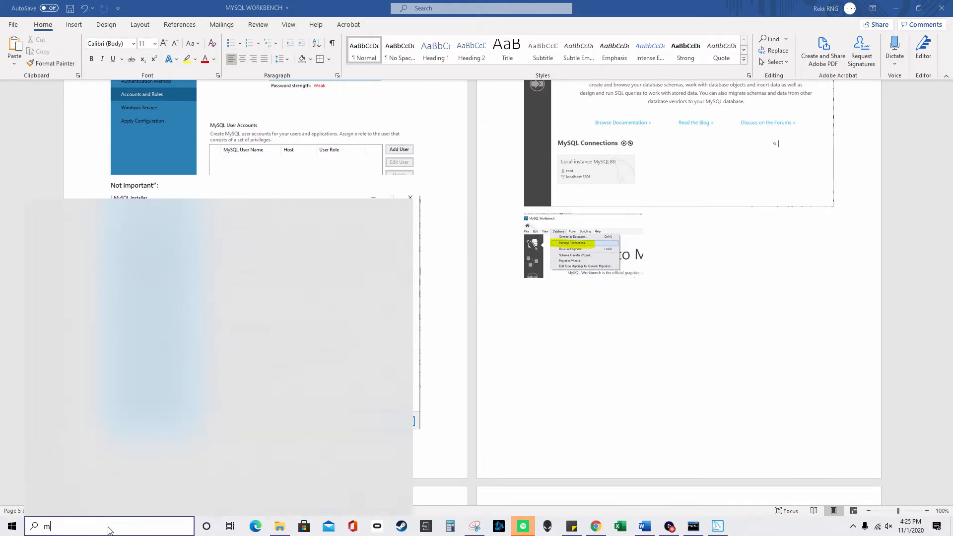
{"action": "type", "text": "mysql"}
{"action": "left_click", "coordinate": [157, 303]}
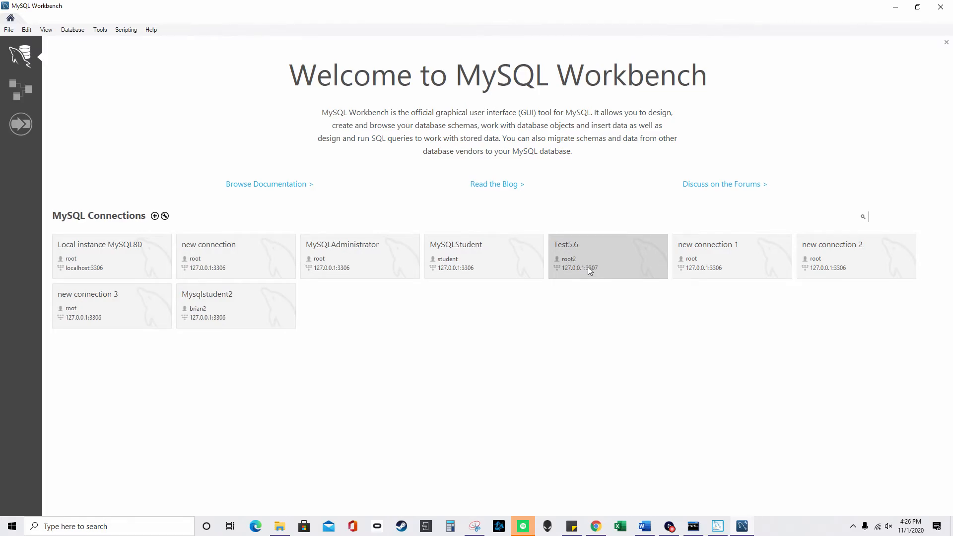
{"action": "left_click", "coordinate": [75, 31]}
{"action": "left_click", "coordinate": [92, 53]}
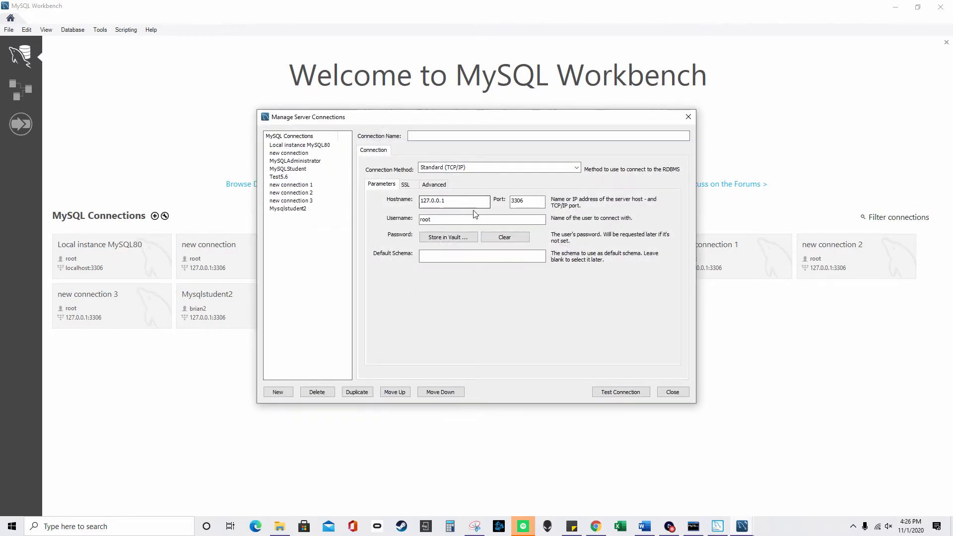
{"action": "left_click", "coordinate": [521, 202]}
{"action": "left_click", "coordinate": [688, 122]}
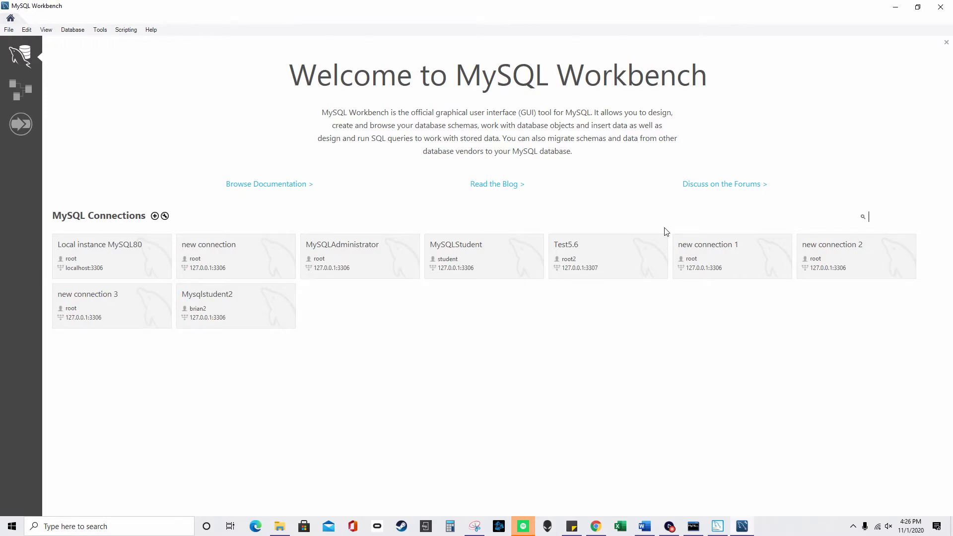
{"action": "mouse_move", "coordinate": [717, 527]}
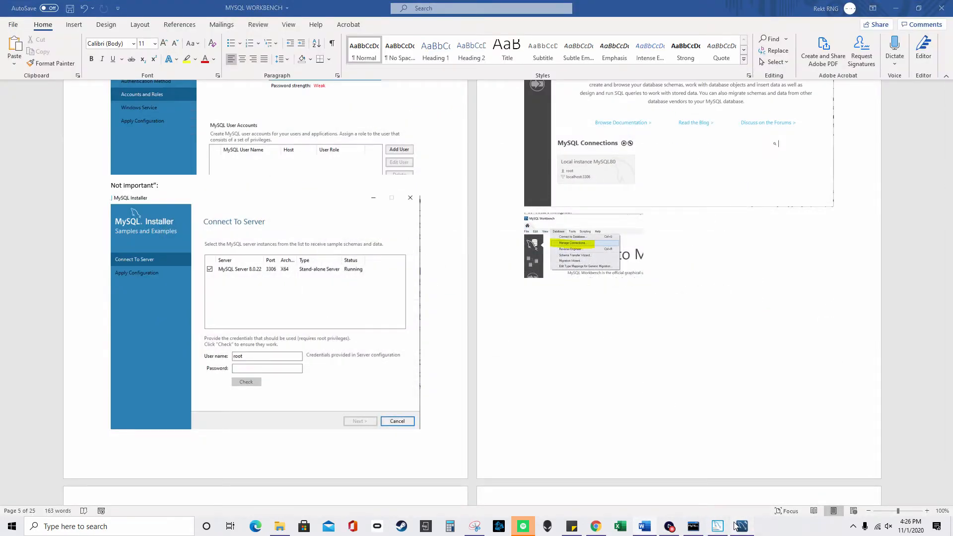
{"action": "left_click", "coordinate": [739, 527]}
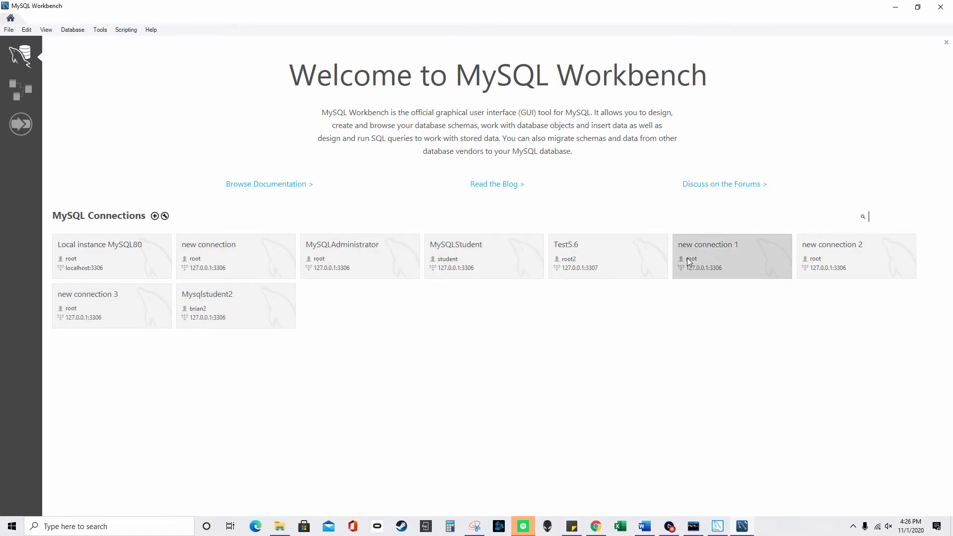
- Try twice to connect to MySQLStudent with a password, dismissing each access-denied error
{"action": "left_click", "coordinate": [480, 256]}
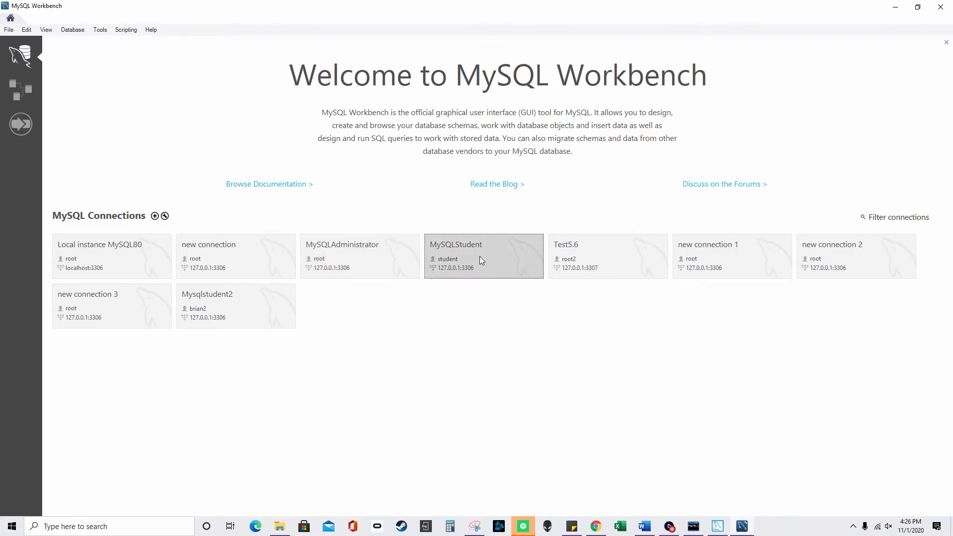
{"action": "type", "text": "******"}
{"action": "key", "text": "Return"}
{"action": "left_click", "coordinate": [547, 320]}
{"action": "left_click", "coordinate": [516, 273]}
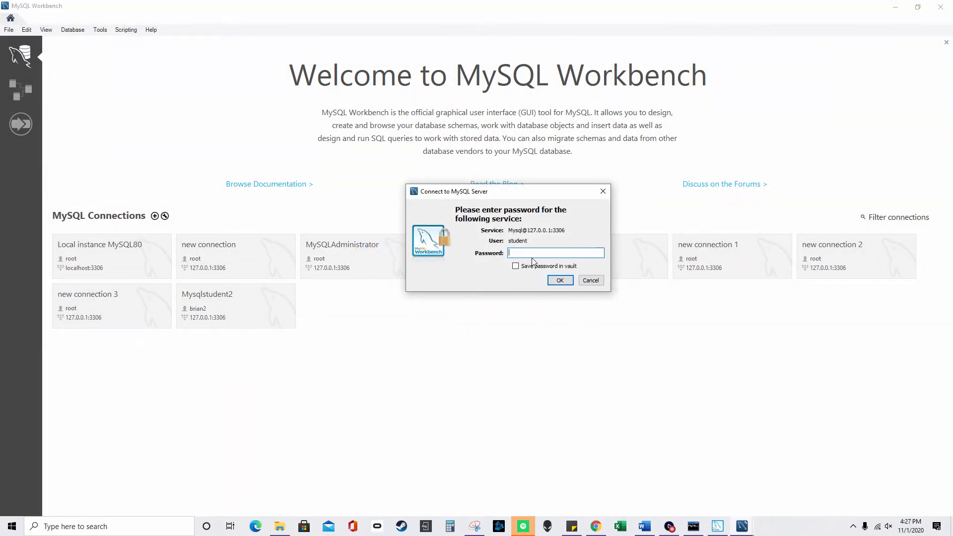
{"action": "mouse_move", "coordinate": [742, 525]}
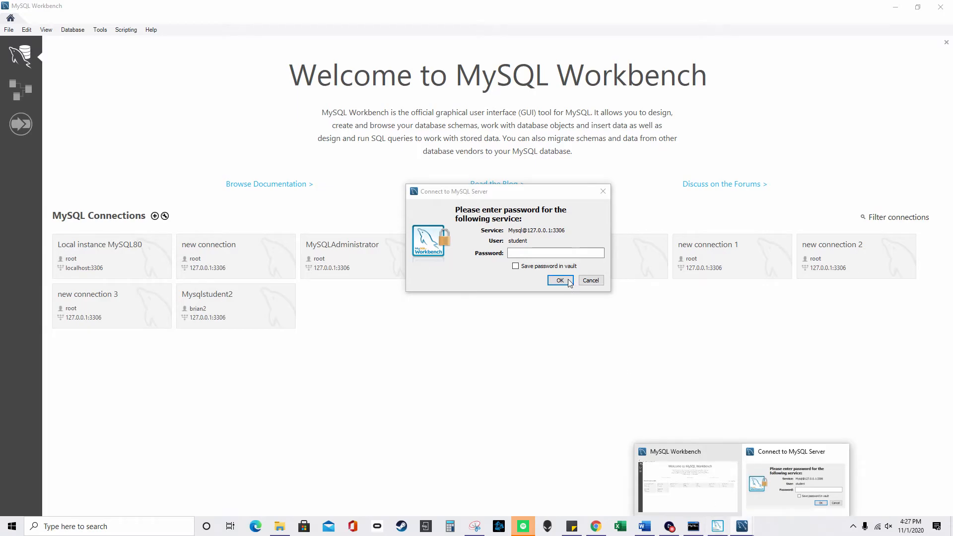
{"action": "type", "text": "********"}
{"action": "key", "text": "Return"}
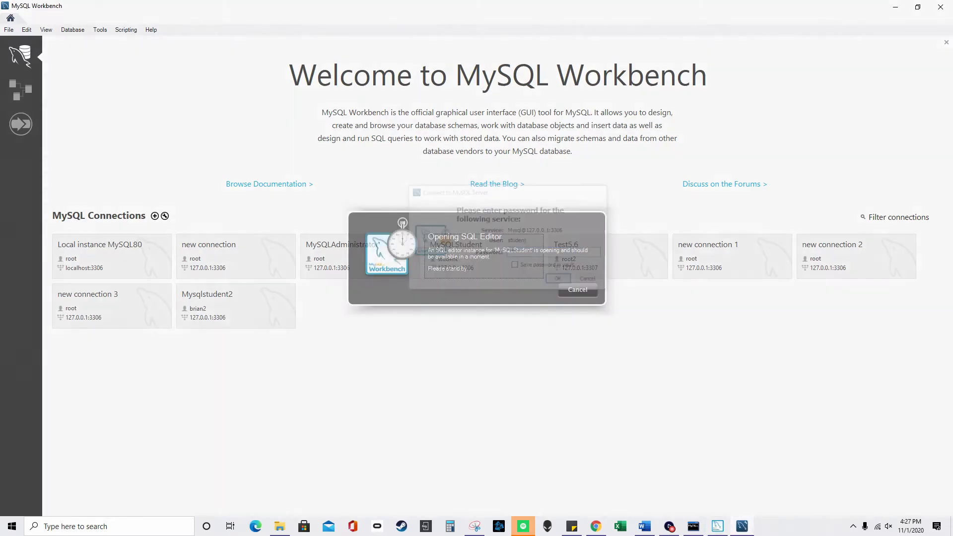
{"action": "left_click", "coordinate": [547, 319]}
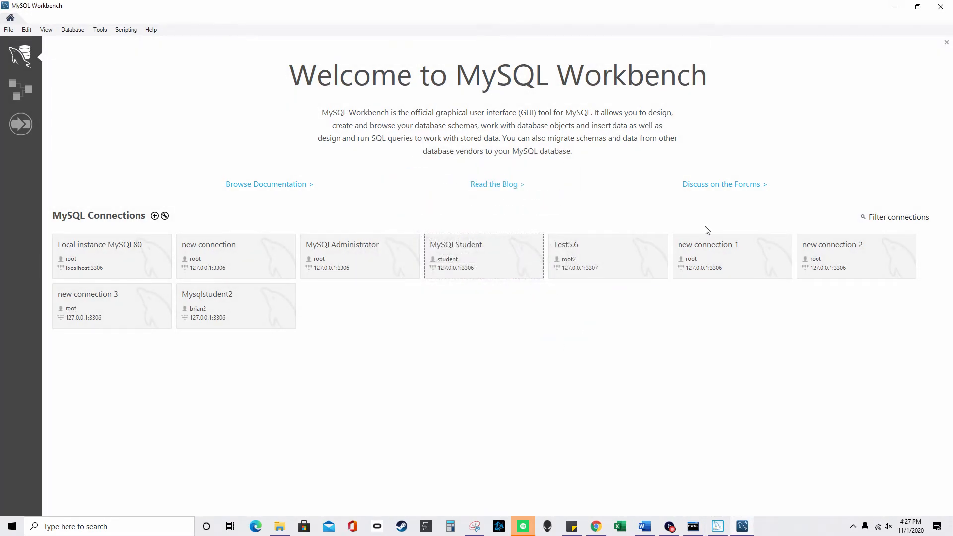
- Close Workbench and MySQL Installer, then relaunch MySQL Workbench from search
{"action": "left_click", "coordinate": [941, 6]}
{"action": "left_click", "coordinate": [718, 527]}
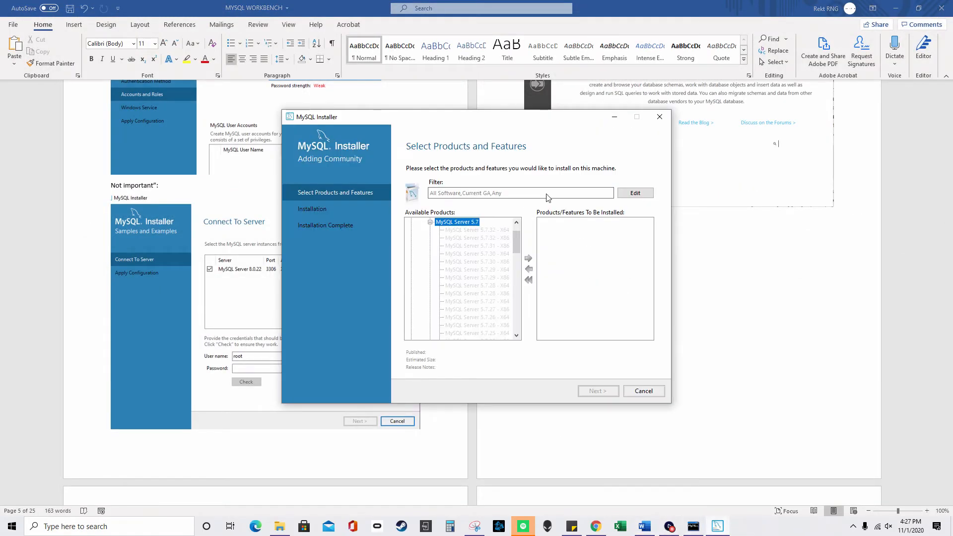
{"action": "left_click", "coordinate": [663, 118]}
{"action": "left_click", "coordinate": [60, 526]}
{"action": "type", "text": "mysq"}
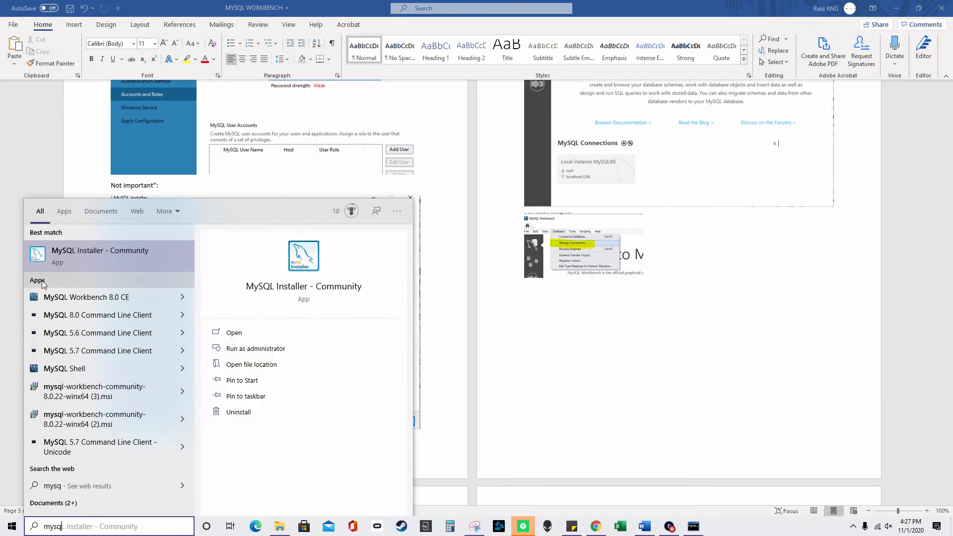
{"action": "left_click", "coordinate": [72, 296]}
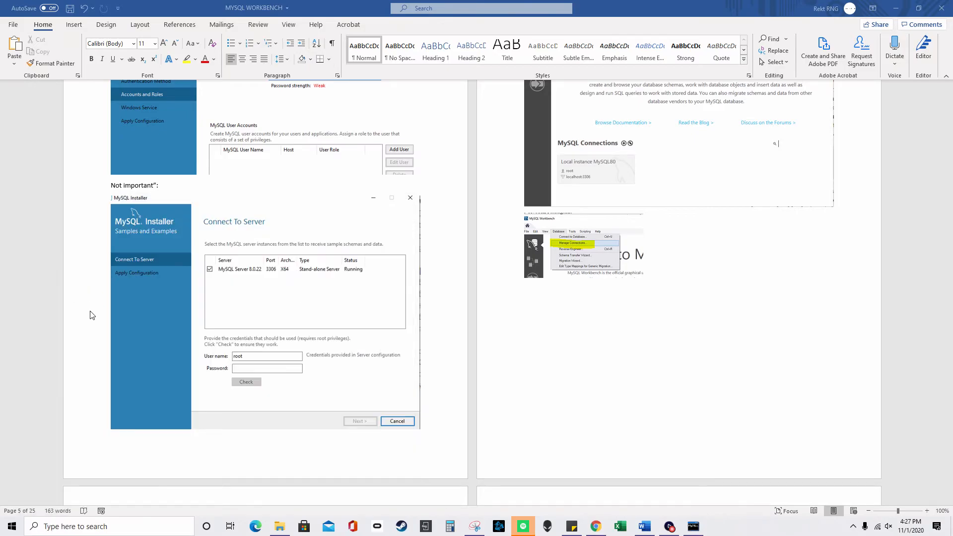
- Retry MySQLStudent, dismiss the connection failure, then open the Mysqlstudent2 connection
{"action": "left_click", "coordinate": [541, 272]}
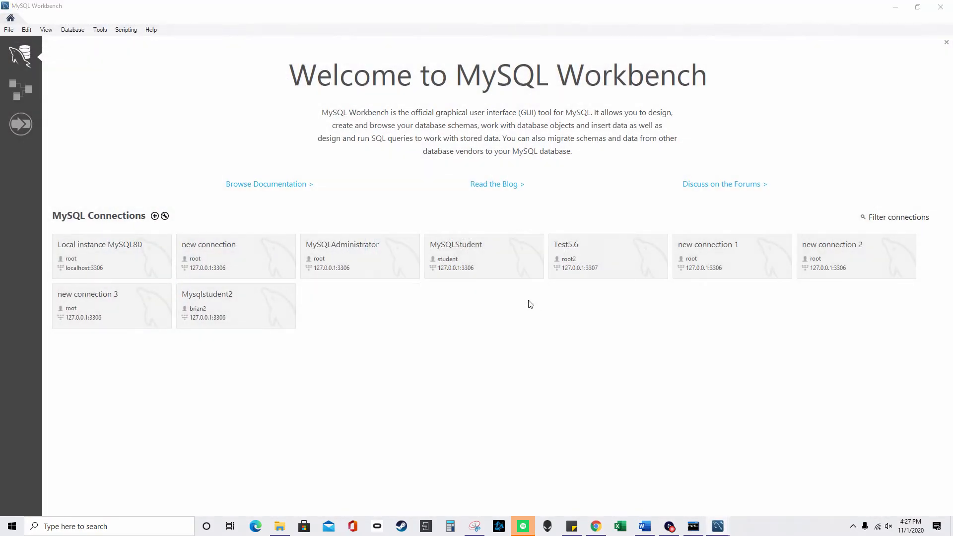
{"action": "type", "text": "********"}
{"action": "key", "text": "Return"}
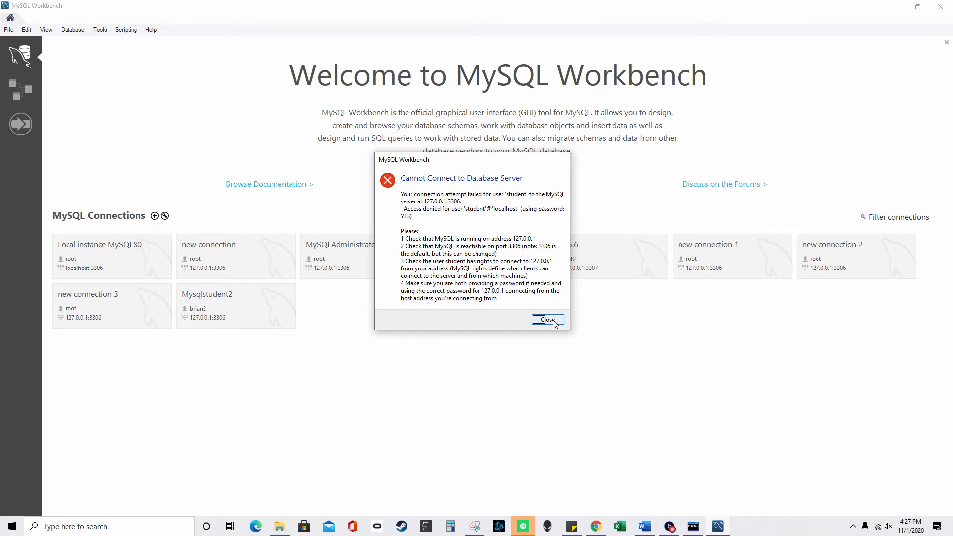
{"action": "left_click", "coordinate": [548, 319]}
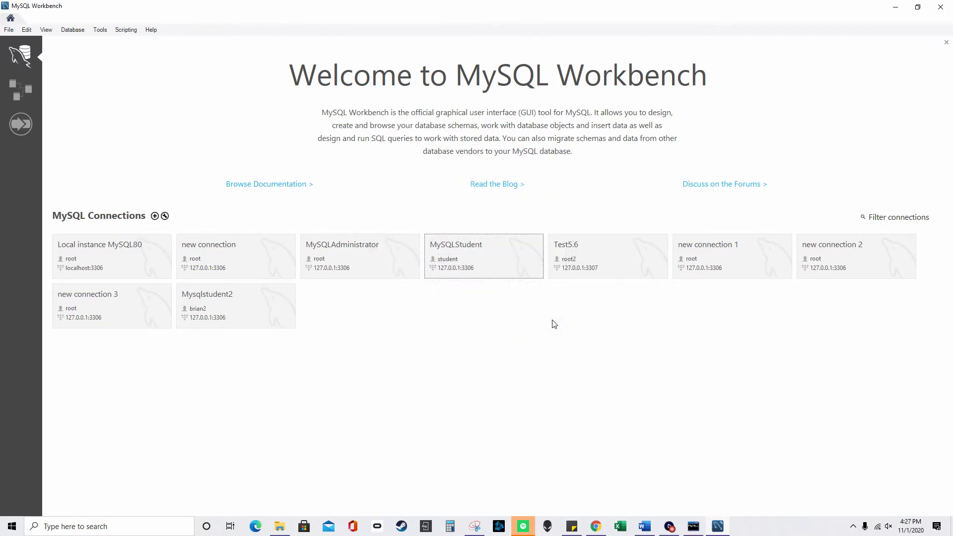
{"action": "left_click", "coordinate": [250, 314]}
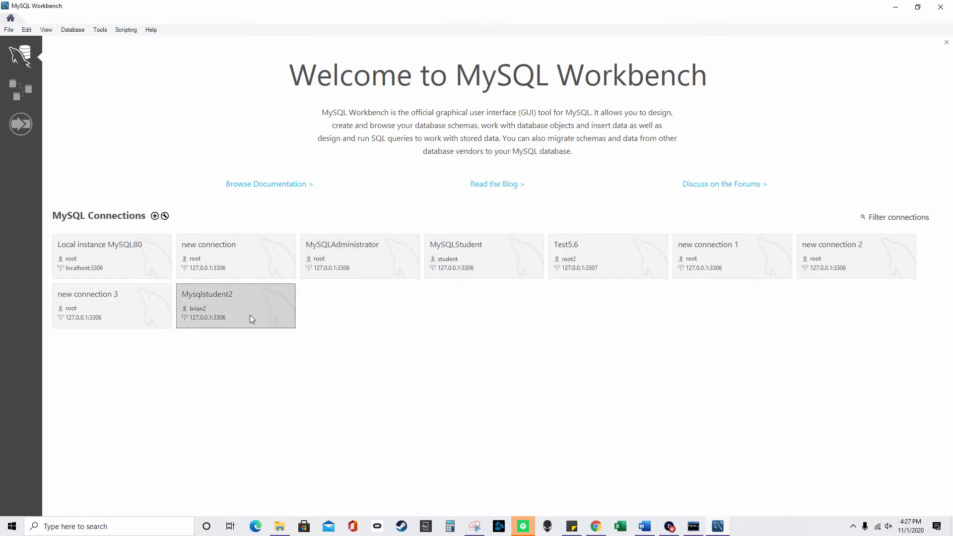
- Connect to Mysqlstudent2 with the account password and create a new table in studentdb
{"action": "type", "text": "*******"}
{"action": "key", "text": "Return"}
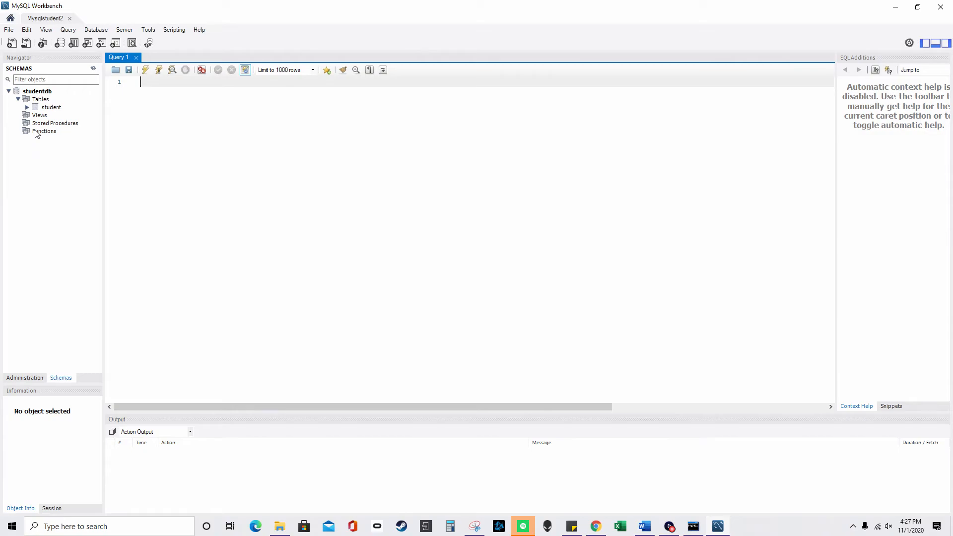
{"action": "left_click", "coordinate": [42, 99]}
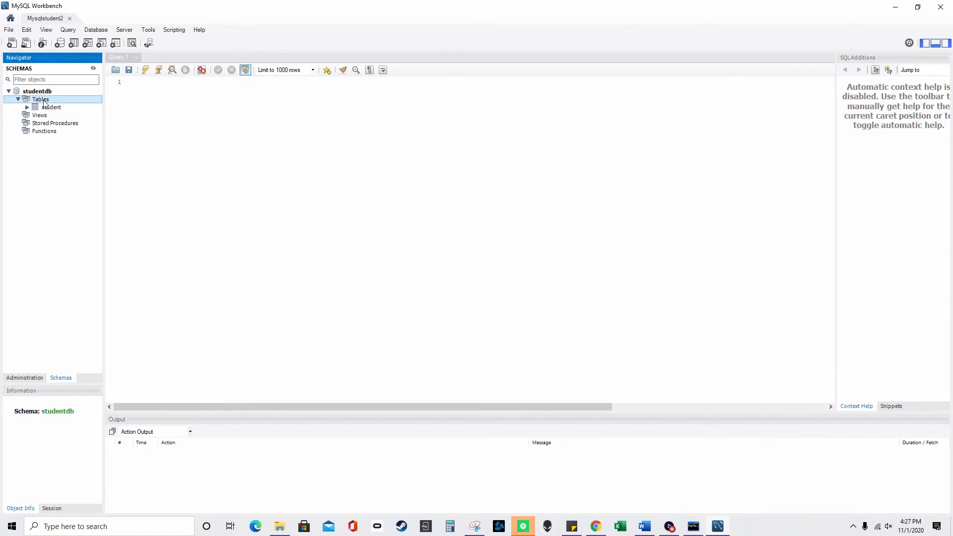
{"action": "right_click", "coordinate": [32, 101]}
{"action": "left_click", "coordinate": [62, 106]}
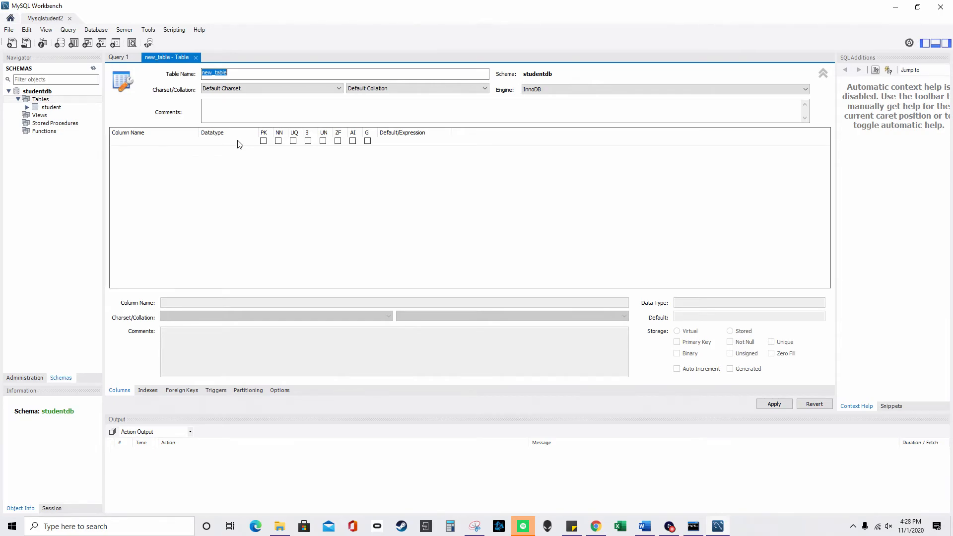
- Create a new model and save it to MySQL Server 5.6\data as 'new model2'
{"action": "left_click", "coordinate": [10, 30]}
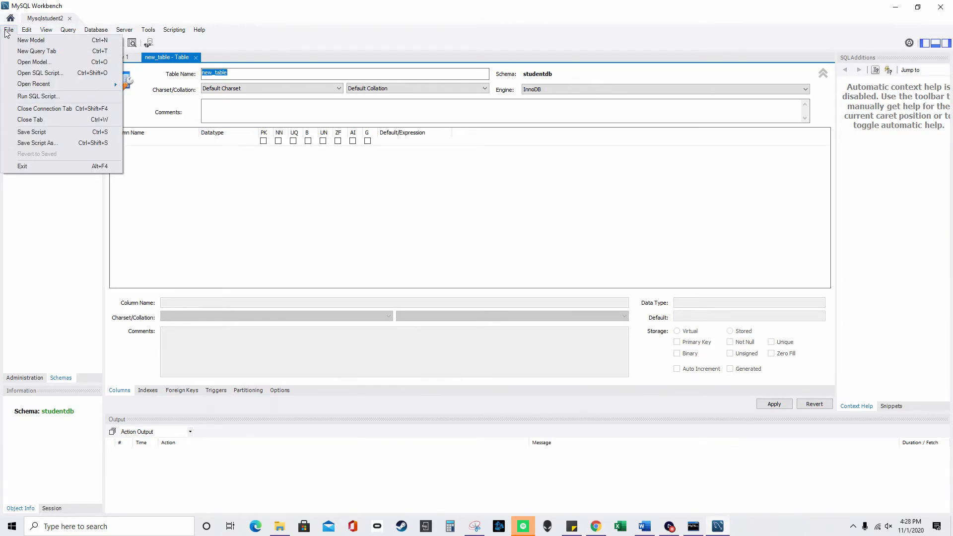
{"action": "left_click", "coordinate": [17, 41]}
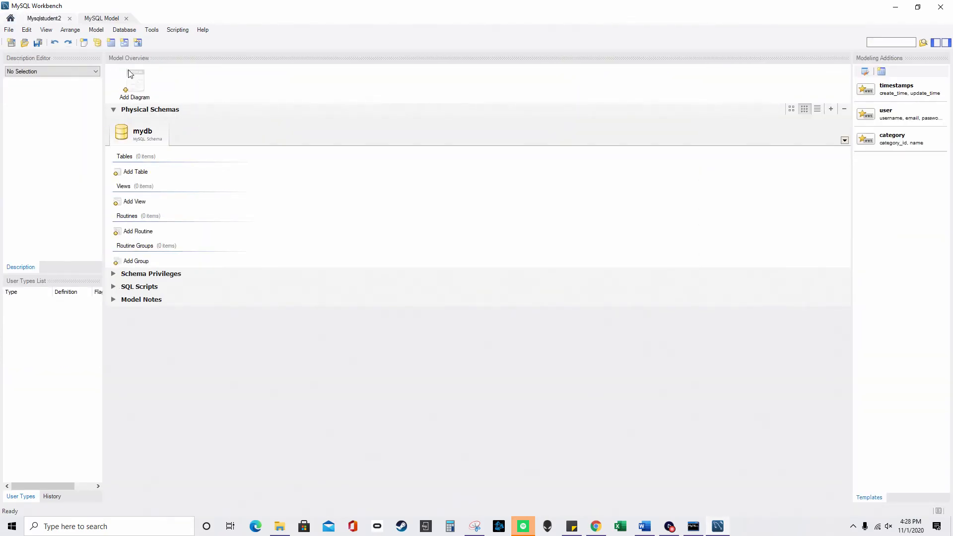
{"action": "left_click", "coordinate": [9, 29]}
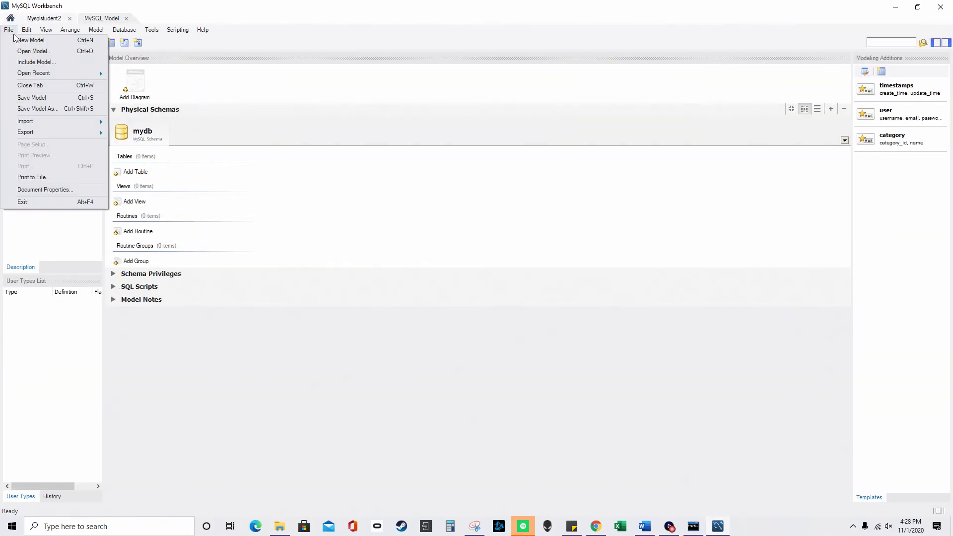
{"action": "left_click", "coordinate": [57, 101]}
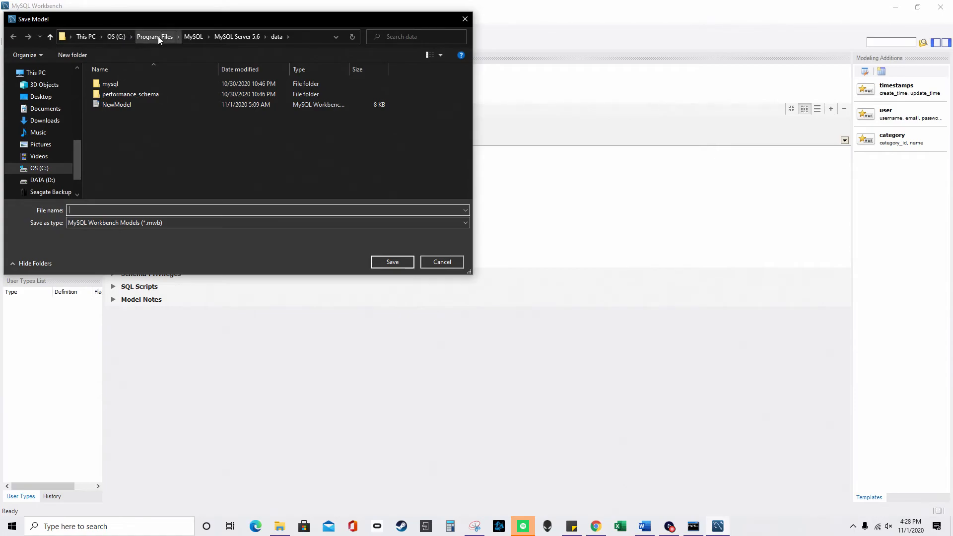
{"action": "left_click", "coordinate": [198, 37]}
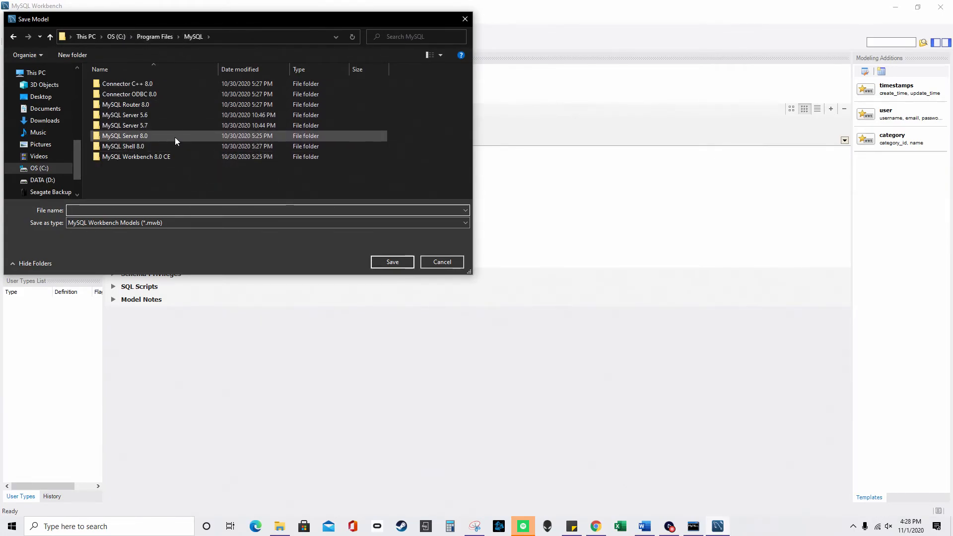
{"action": "double_click", "coordinate": [155, 112]}
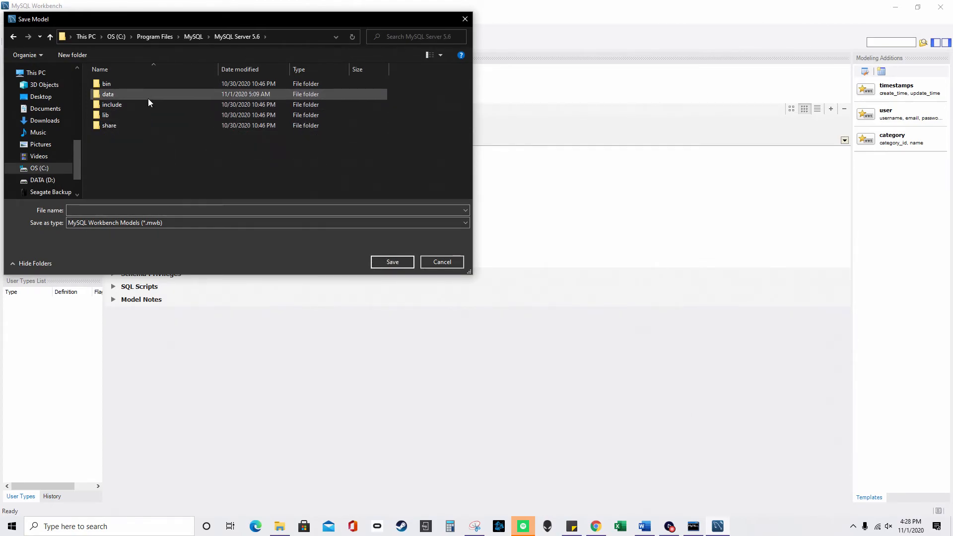
{"action": "double_click", "coordinate": [148, 99]}
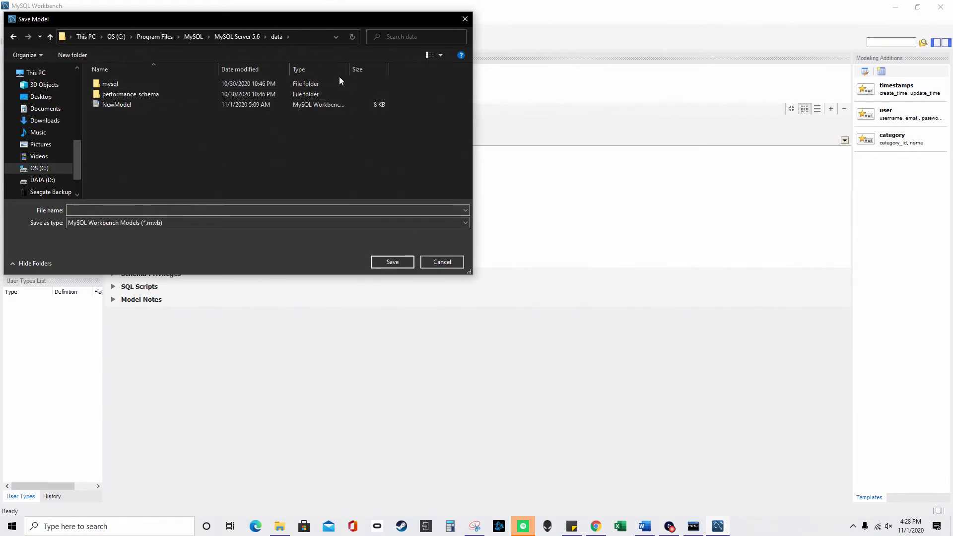
{"action": "left_click_drag", "start_coordinate": [350, 69], "coordinate": [411, 69]}
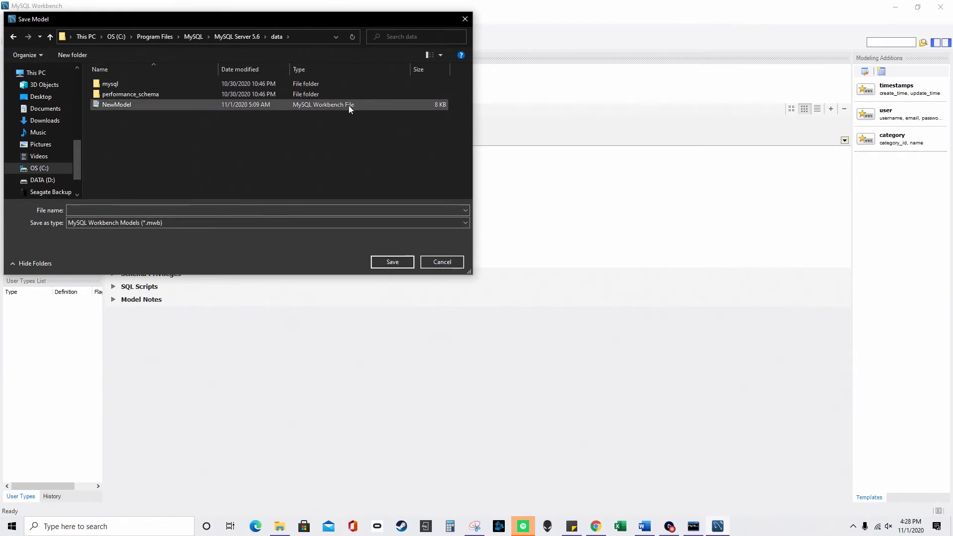
{"action": "left_click", "coordinate": [153, 209]}
{"action": "type", "text": "n"}
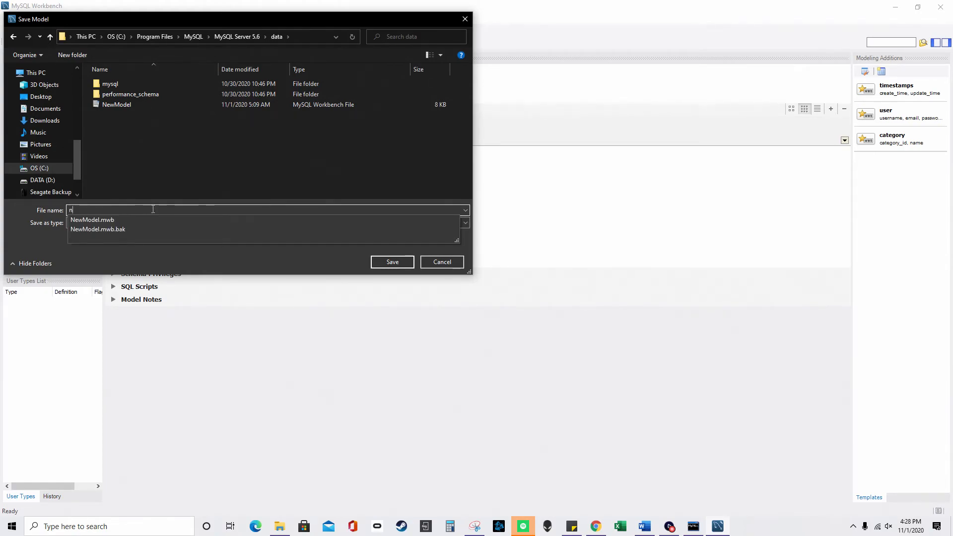
{"action": "type", "text": "ew model2"}
- Review the data folder's Users security permissions, then save the model as new model2.mwb
{"action": "right_click", "coordinate": [188, 152]}
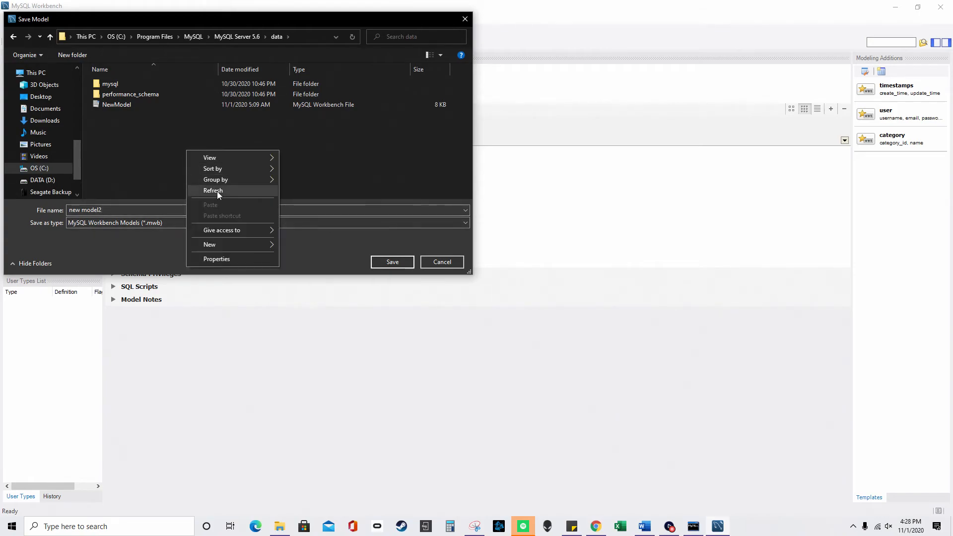
{"action": "left_click", "coordinate": [231, 256]}
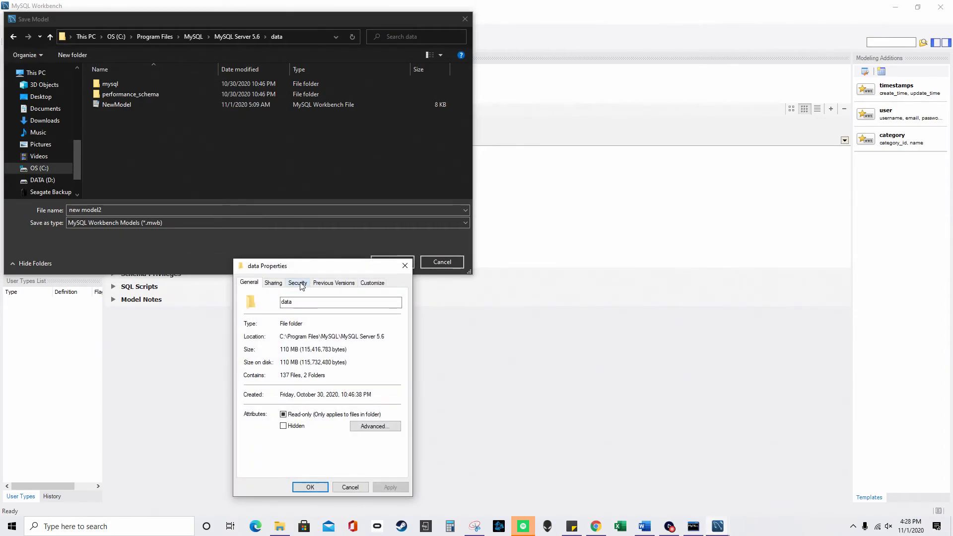
{"action": "left_click_drag", "start_coordinate": [300, 269], "coordinate": [563, 232]}
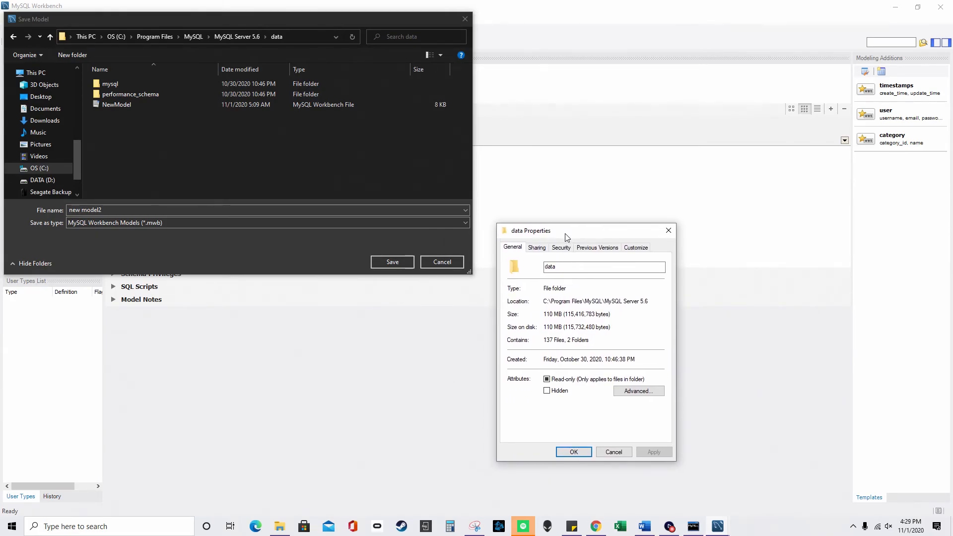
{"action": "left_click", "coordinate": [565, 248]}
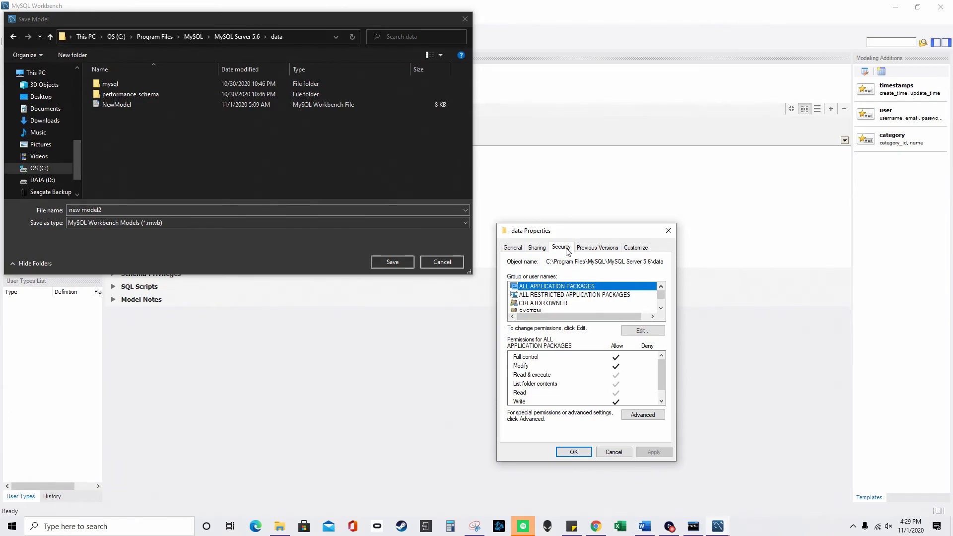
{"action": "left_click", "coordinate": [640, 333]}
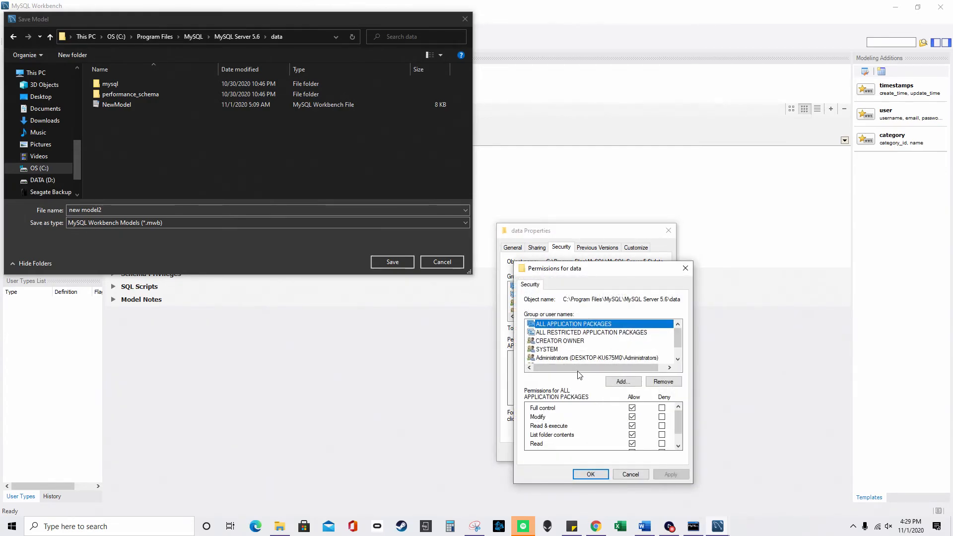
{"action": "scroll", "coordinate": [582, 346], "scroll_direction": "down", "scroll_amount": 1}
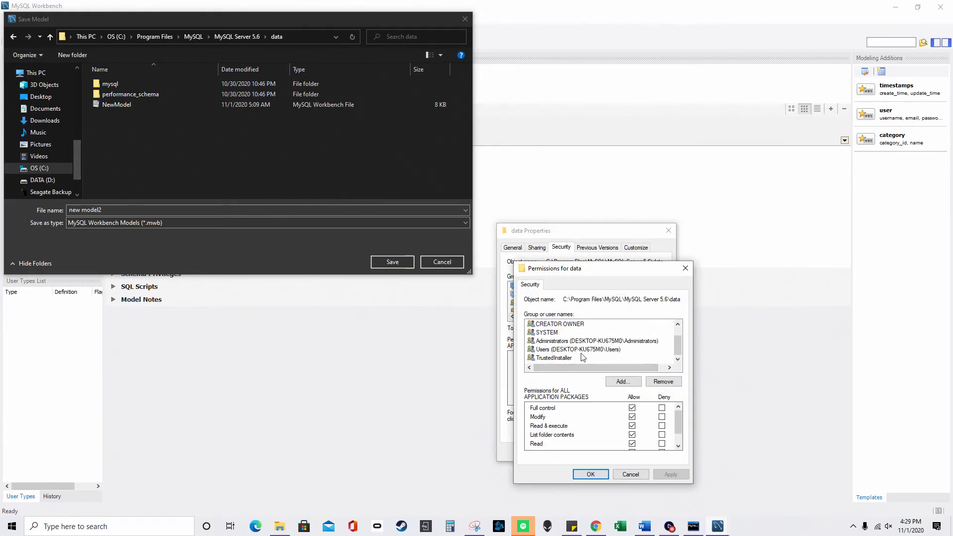
{"action": "left_click", "coordinate": [598, 350]}
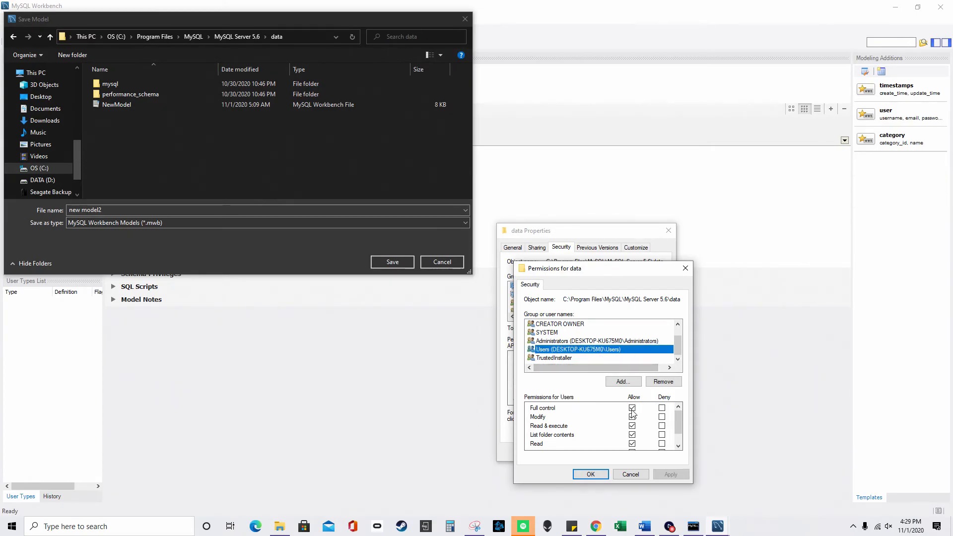
{"action": "left_click", "coordinate": [630, 474]}
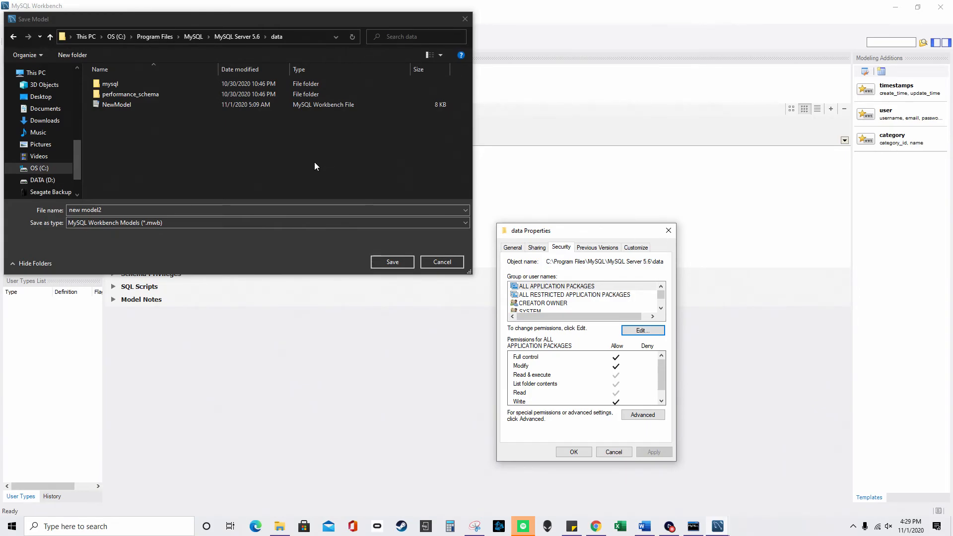
{"action": "left_click", "coordinate": [664, 230]}
{"action": "right_click", "coordinate": [307, 143]}
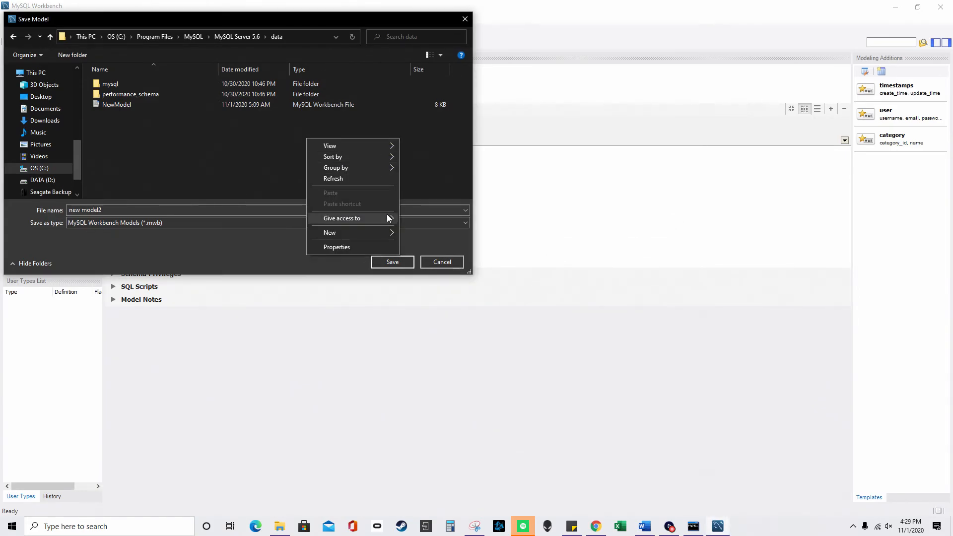
{"action": "left_click", "coordinate": [358, 248]}
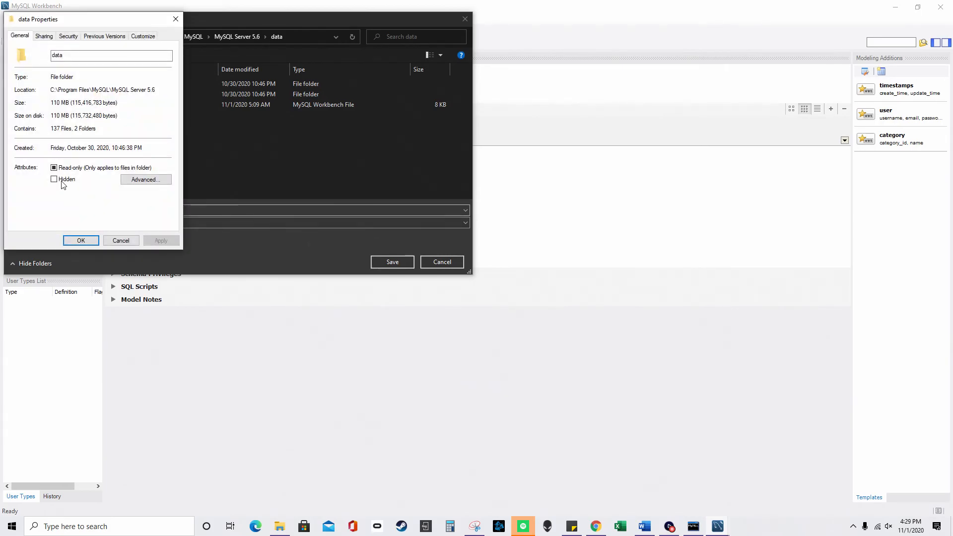
{"action": "left_click", "coordinate": [126, 241]}
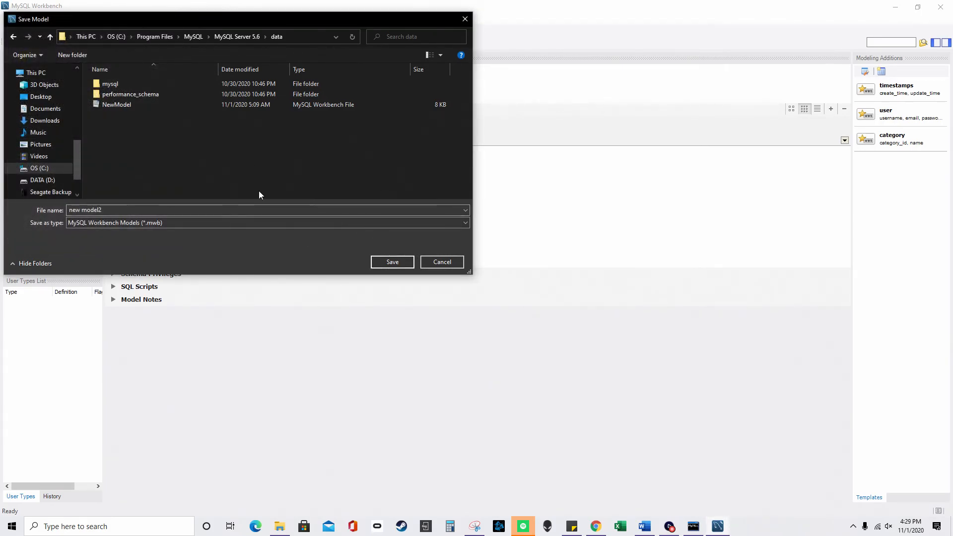
{"action": "left_click", "coordinate": [392, 262]}
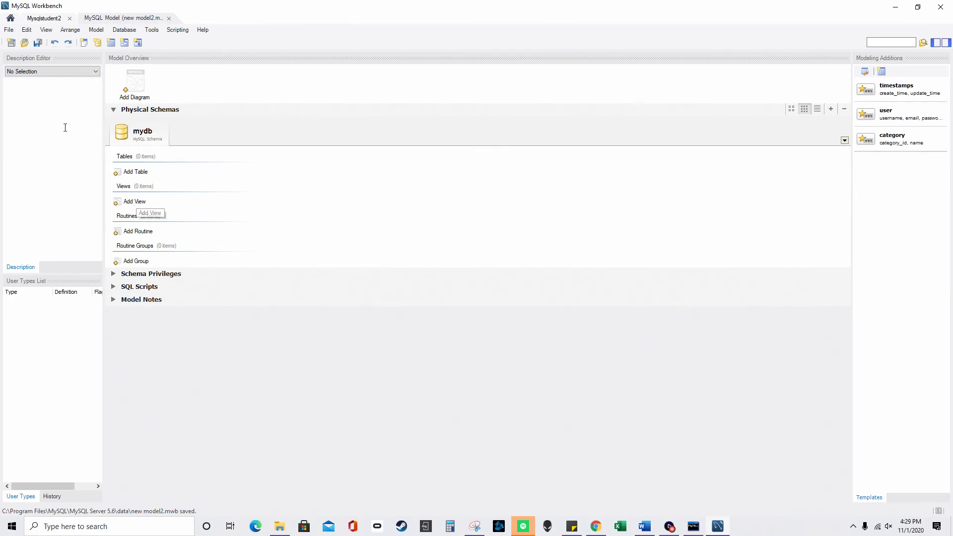
{"action": "left_click", "coordinate": [8, 30]}
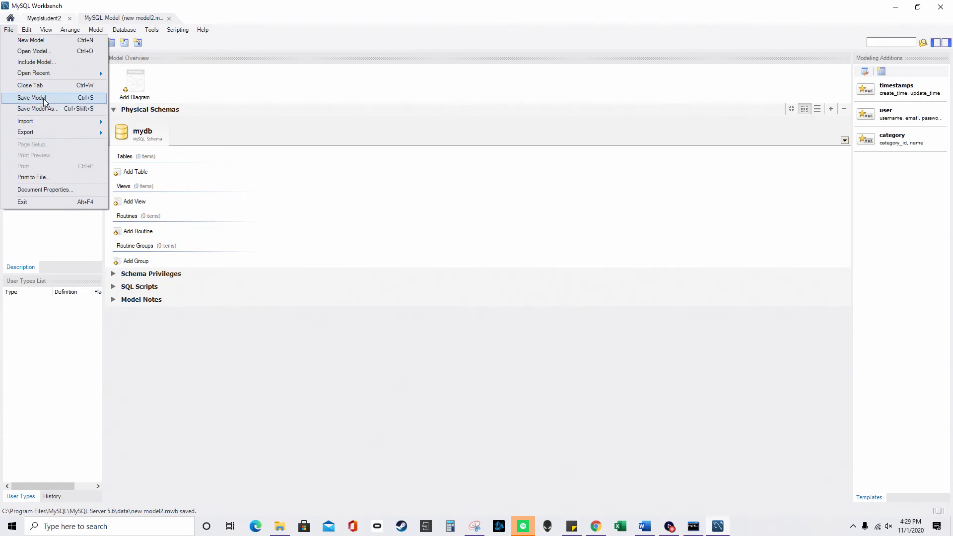
{"action": "left_click", "coordinate": [268, 295]}
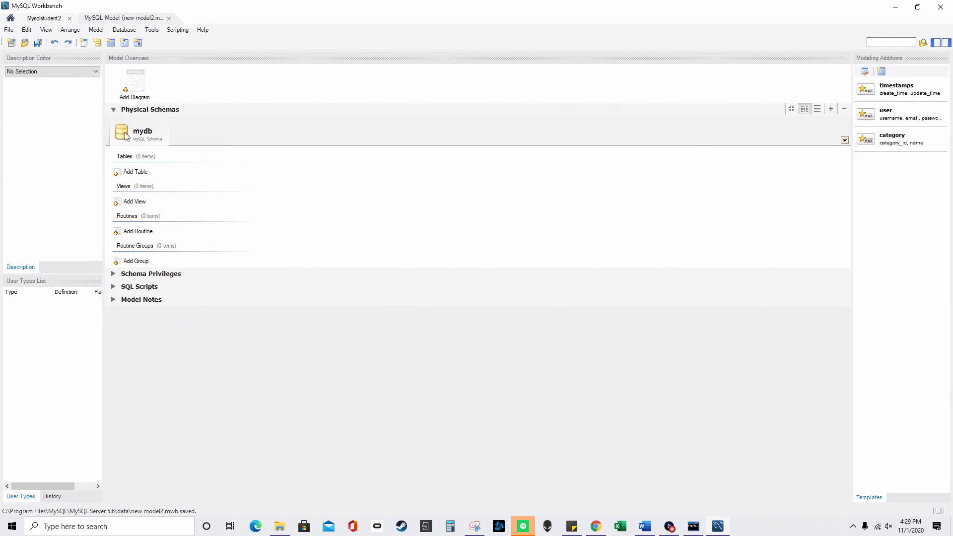
{"action": "left_click", "coordinate": [114, 109]}
{"action": "left_click", "coordinate": [114, 122]}
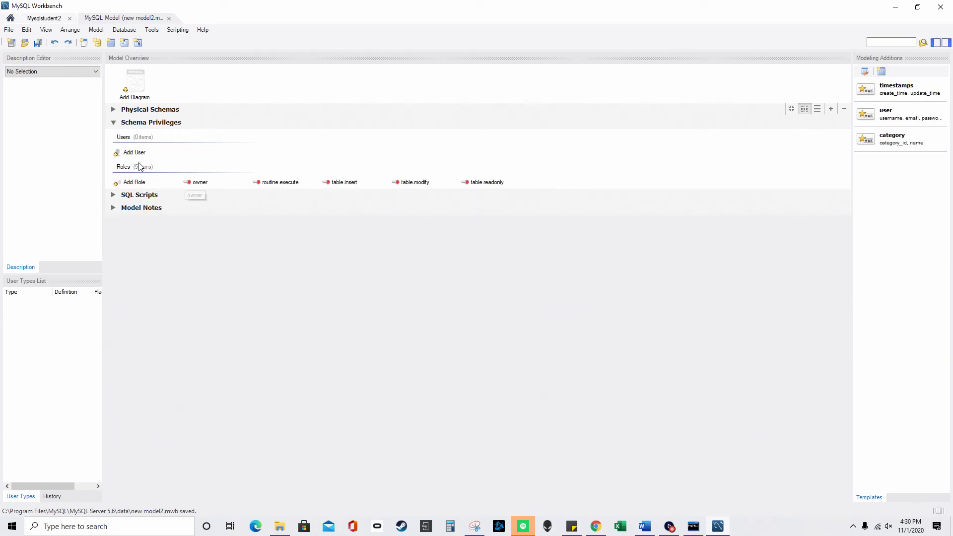
{"action": "left_click", "coordinate": [112, 195]}
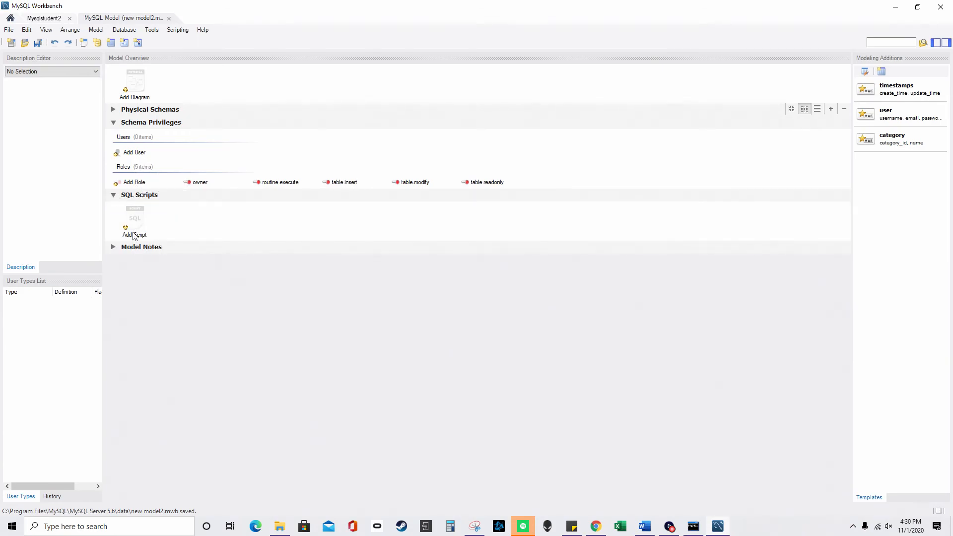
{"action": "left_click", "coordinate": [112, 248]}
{"action": "left_click", "coordinate": [113, 249]}
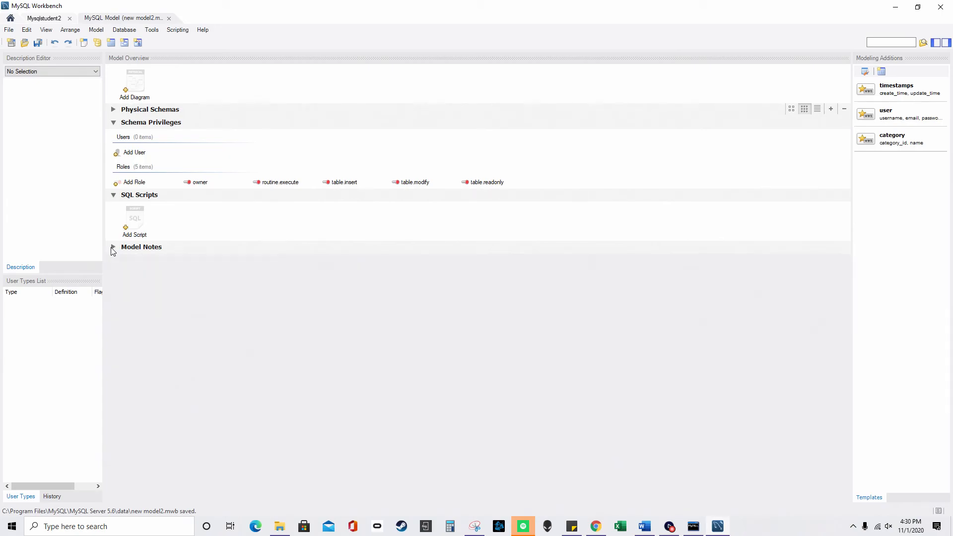
{"action": "left_click", "coordinate": [113, 196]}
{"action": "left_click", "coordinate": [115, 124]}
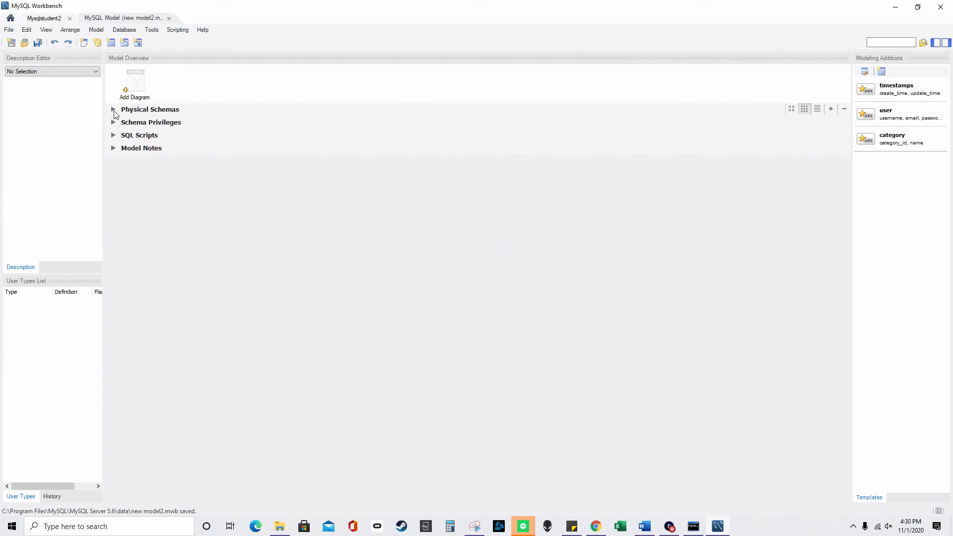
{"action": "left_click", "coordinate": [113, 111]}
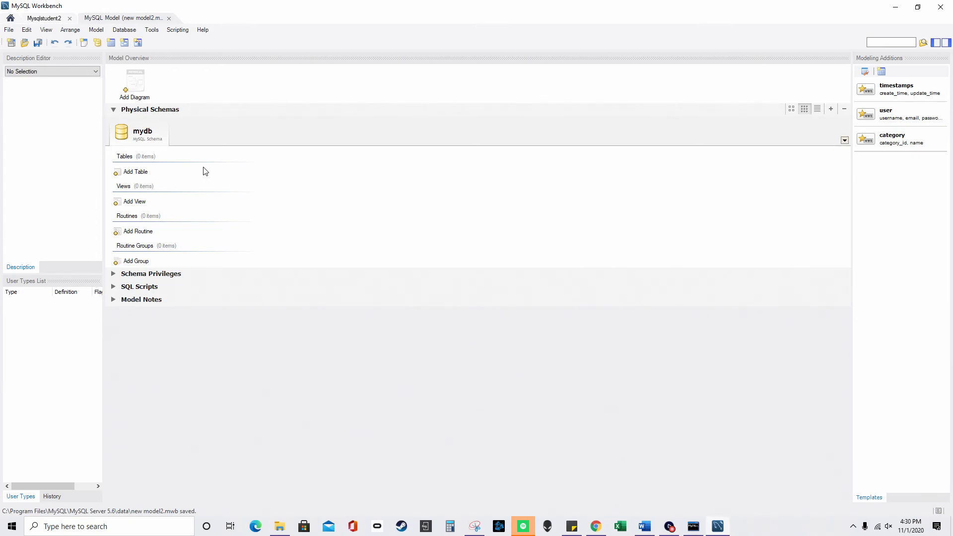
- Add table1 to mydb, toggle its options panel, and start its first column
{"action": "left_click", "coordinate": [132, 172]}
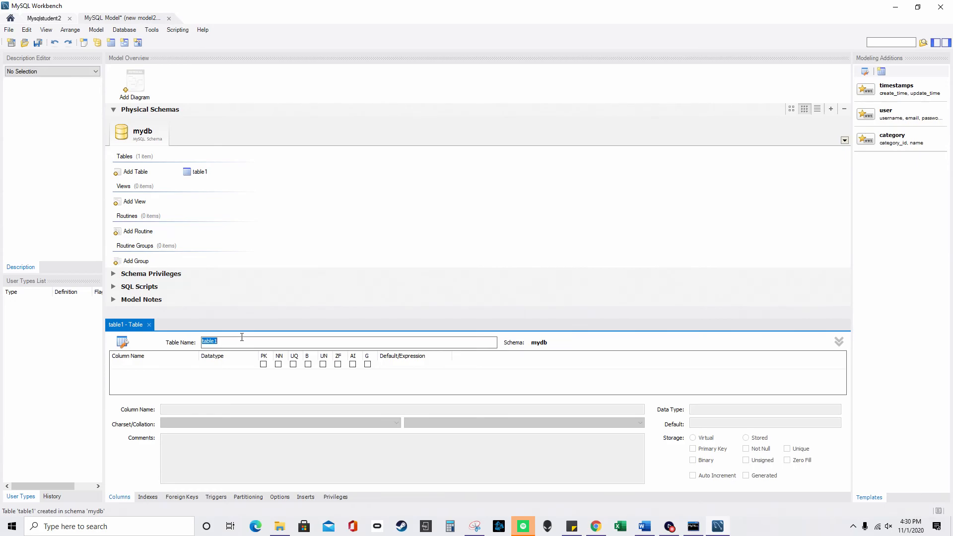
{"action": "left_click", "coordinate": [839, 342]}
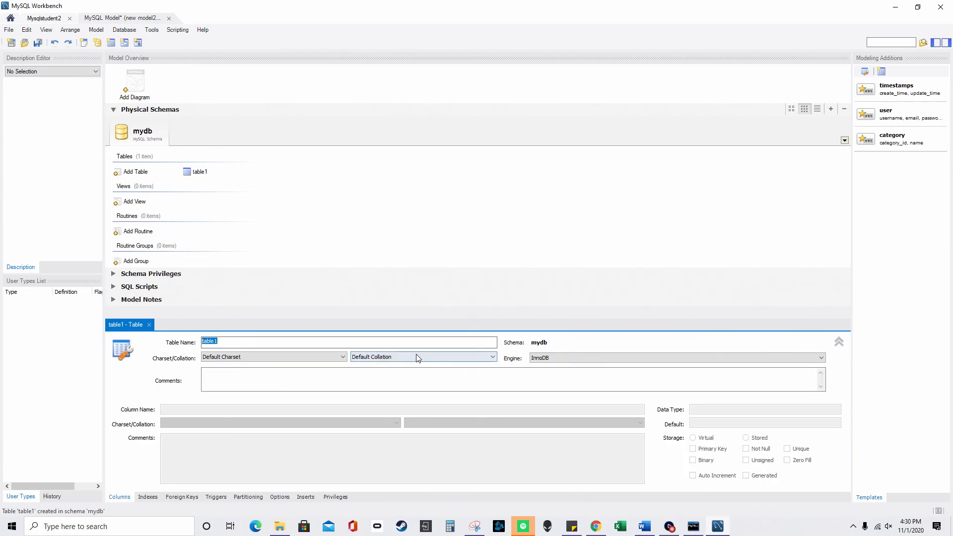
{"action": "left_click", "coordinate": [839, 342]}
{"action": "left_click", "coordinate": [840, 342]}
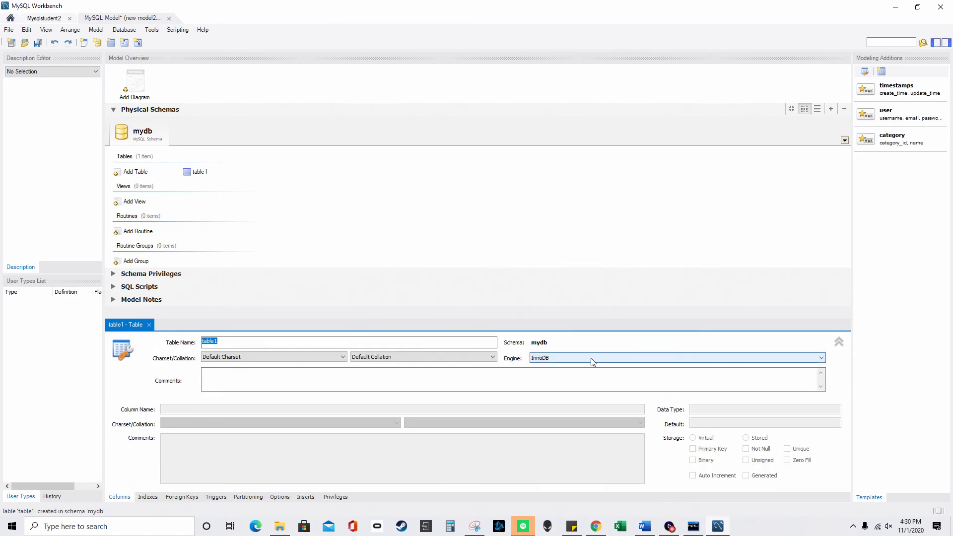
{"action": "left_click", "coordinate": [507, 386]}
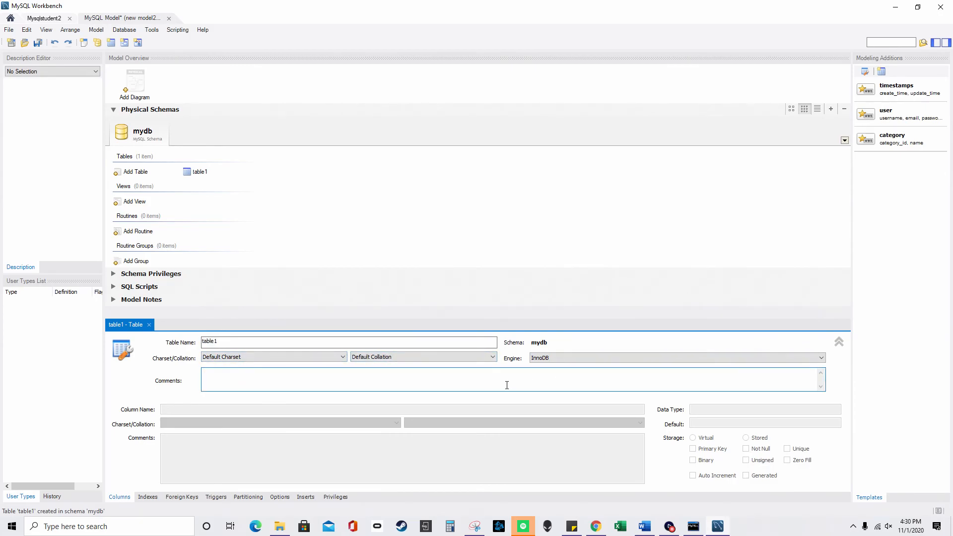
{"action": "left_click", "coordinate": [839, 343]}
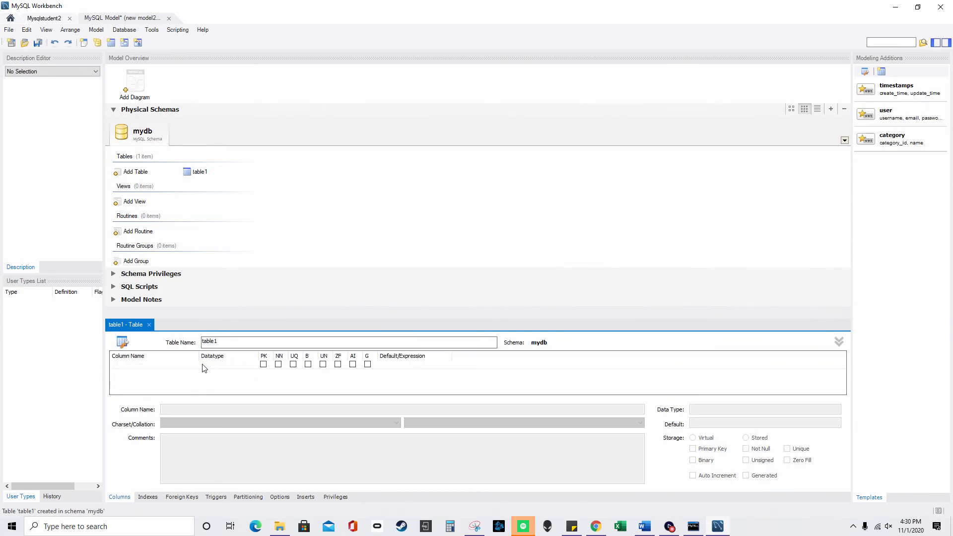
{"action": "double_click", "coordinate": [137, 366]}
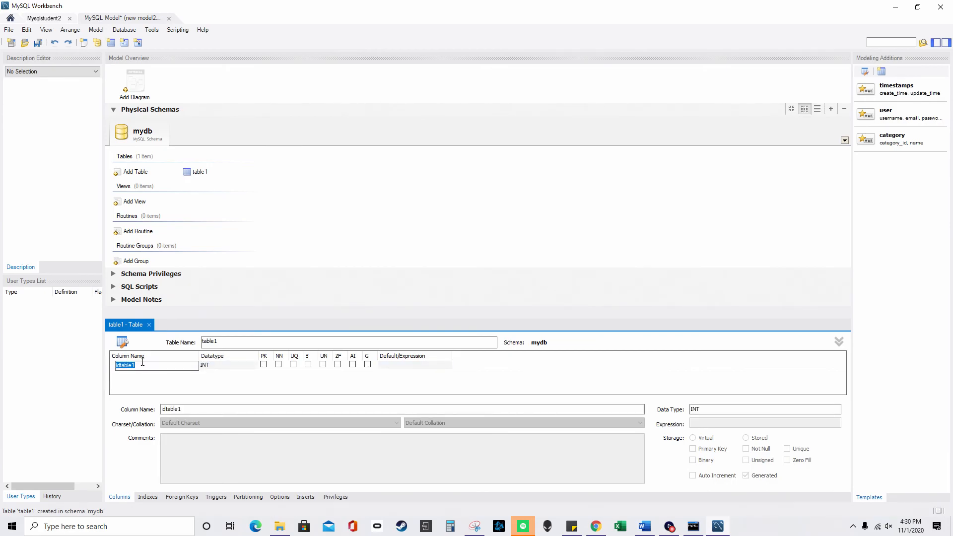
- Add column userid_column INT as a not-null, unsigned, auto-increment primary key
{"action": "type", "text": "userid_column"}
{"action": "left_click", "coordinate": [278, 364]}
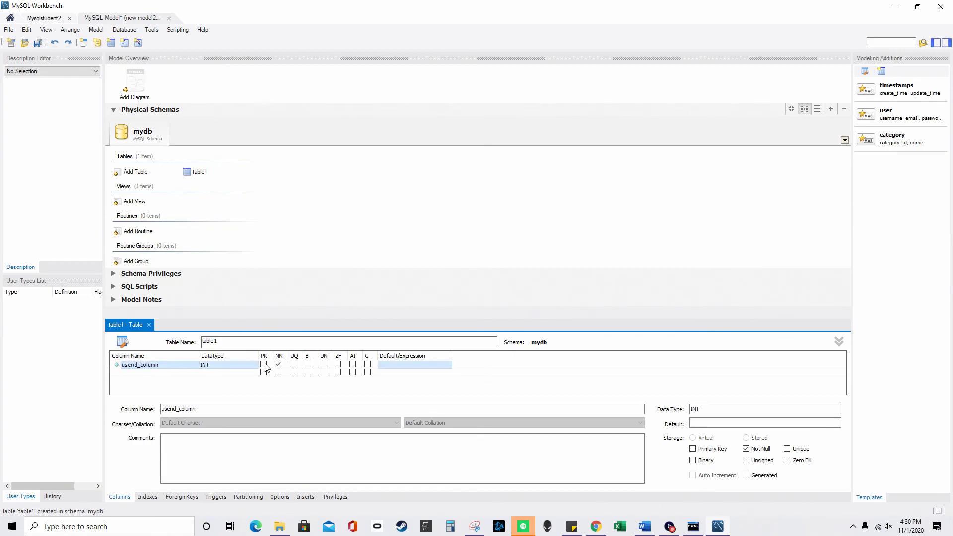
{"action": "left_click", "coordinate": [263, 364]}
{"action": "left_click", "coordinate": [324, 364]}
{"action": "left_click", "coordinate": [352, 364]}
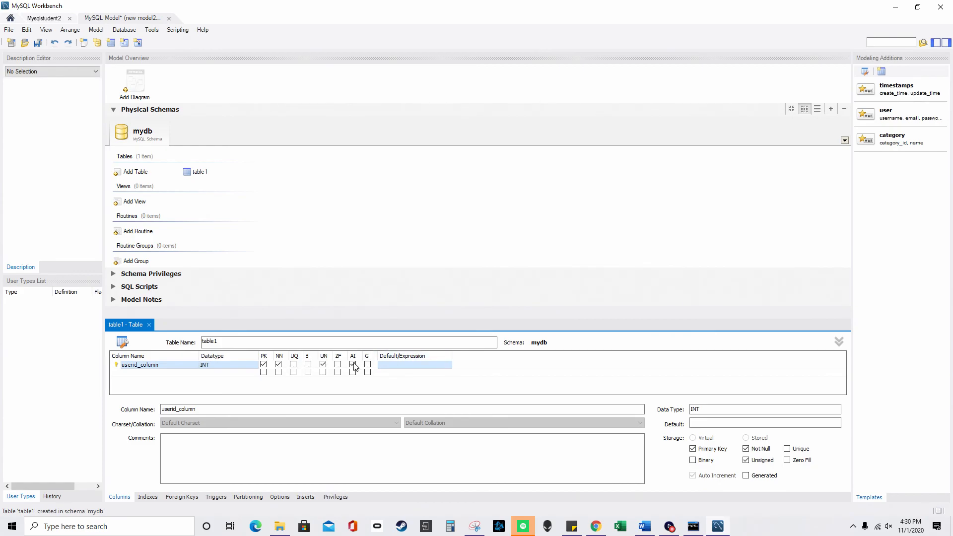
- Add a second VARCHAR(45) column named userName_ciolimn, then view the indexes
{"action": "left_click", "coordinate": [161, 373]}
{"action": "left_click", "coordinate": [153, 373]}
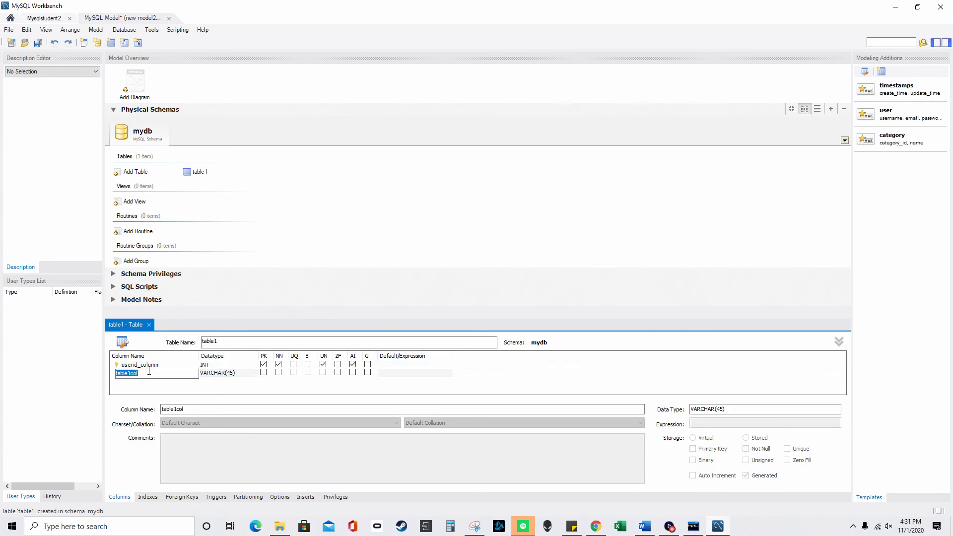
{"action": "type", "text": "userName_ciolimn"}
{"action": "left_click", "coordinate": [185, 381]}
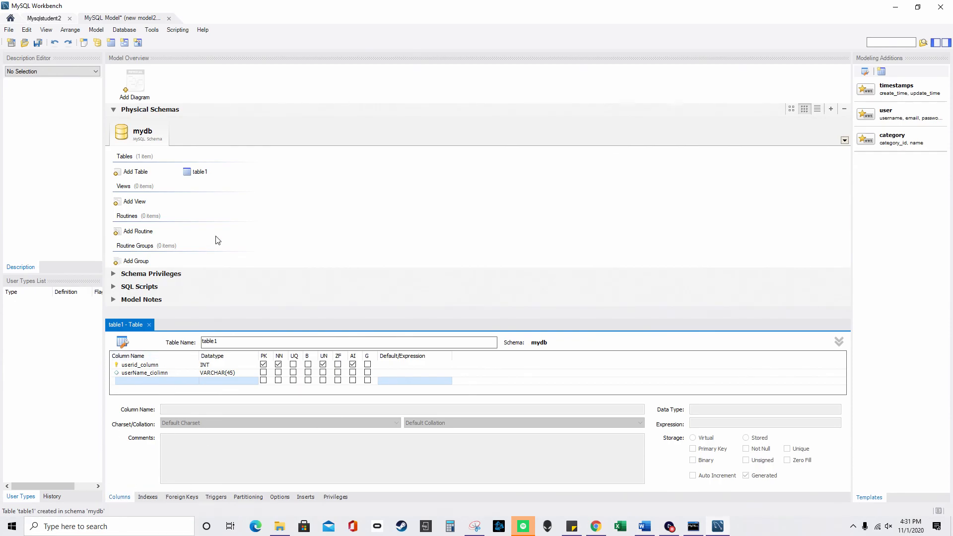
{"action": "left_click", "coordinate": [145, 496]}
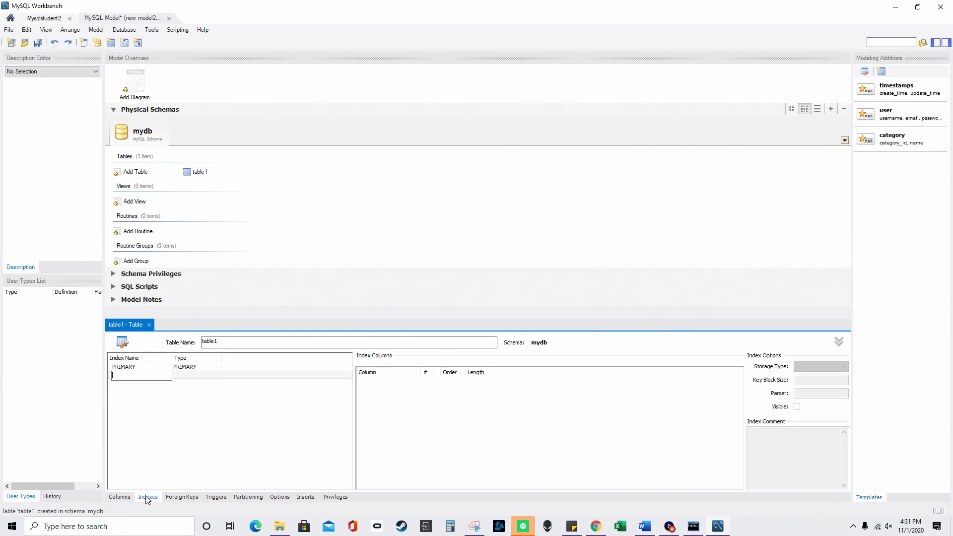
{"action": "left_click", "coordinate": [184, 497]}
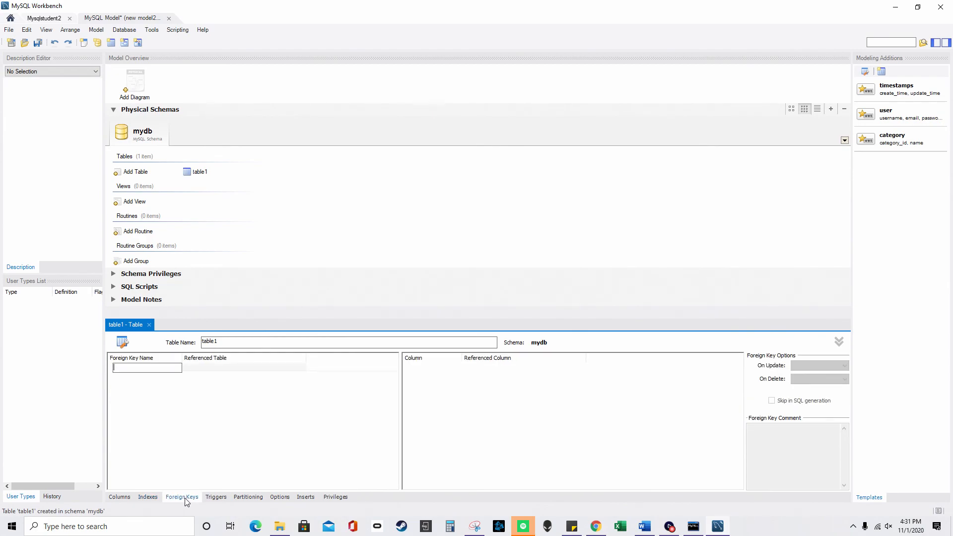
{"action": "left_click", "coordinate": [217, 498]}
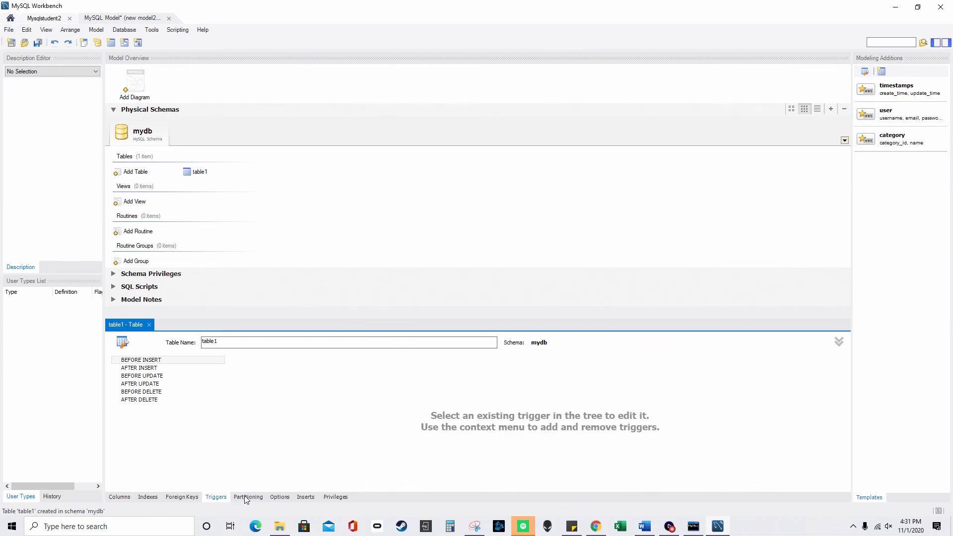
{"action": "left_click", "coordinate": [247, 499]}
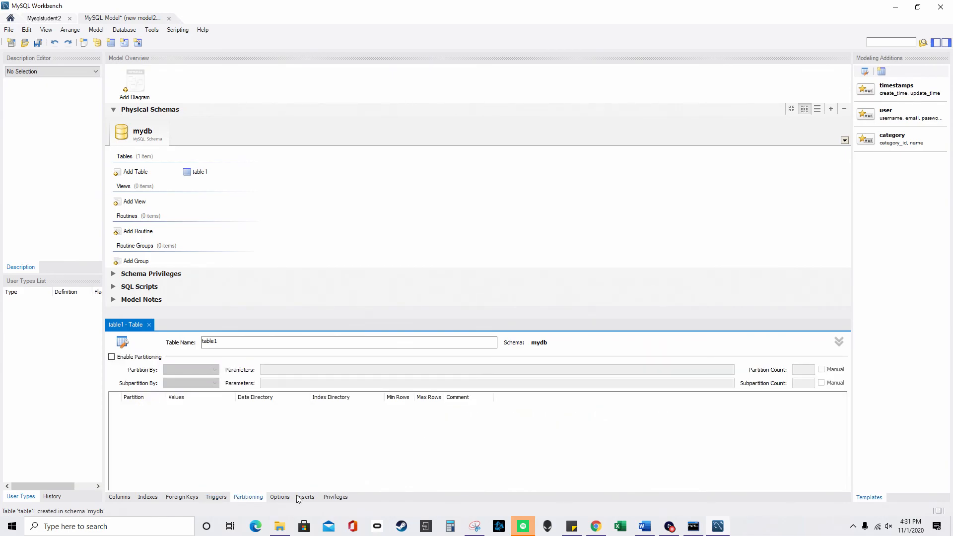
{"action": "left_click", "coordinate": [305, 497]}
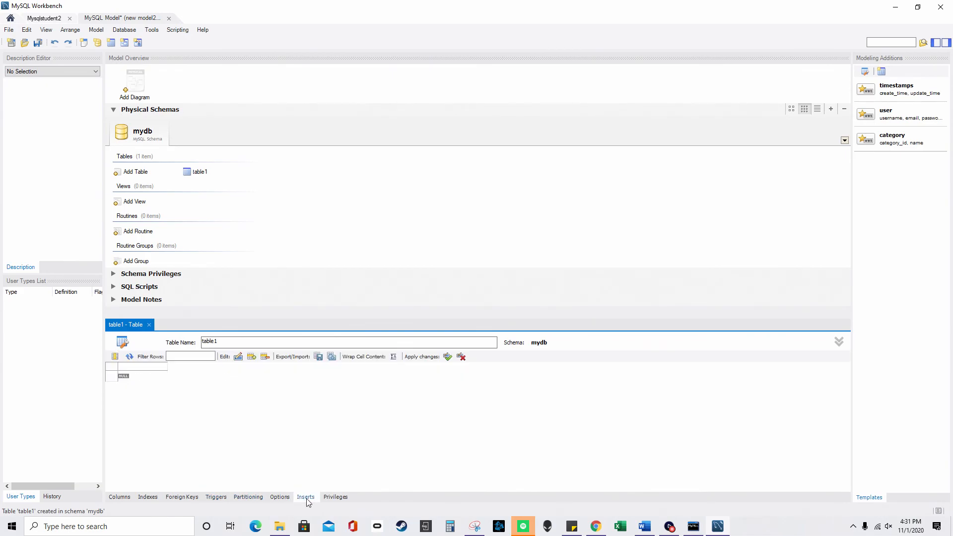
{"action": "left_click", "coordinate": [334, 497]}
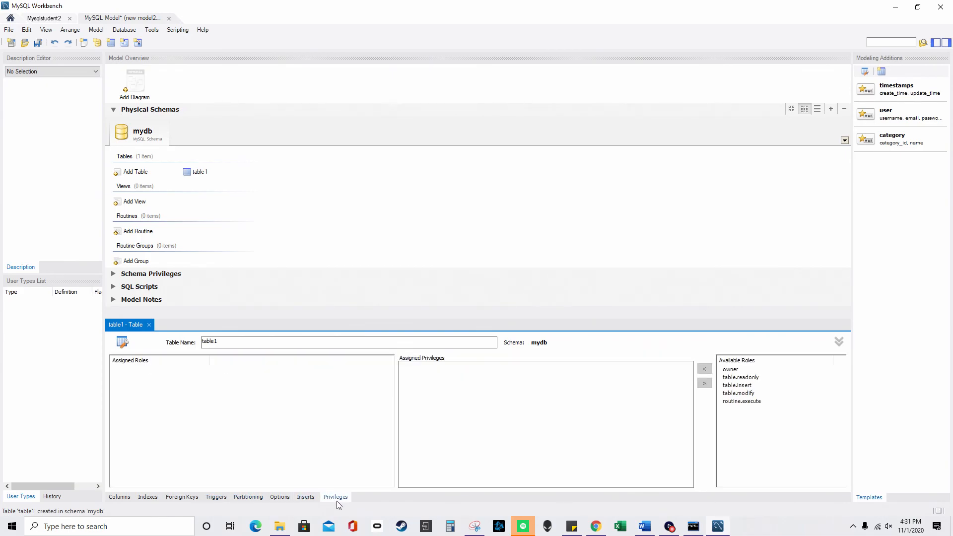
{"action": "left_click", "coordinate": [123, 498]}
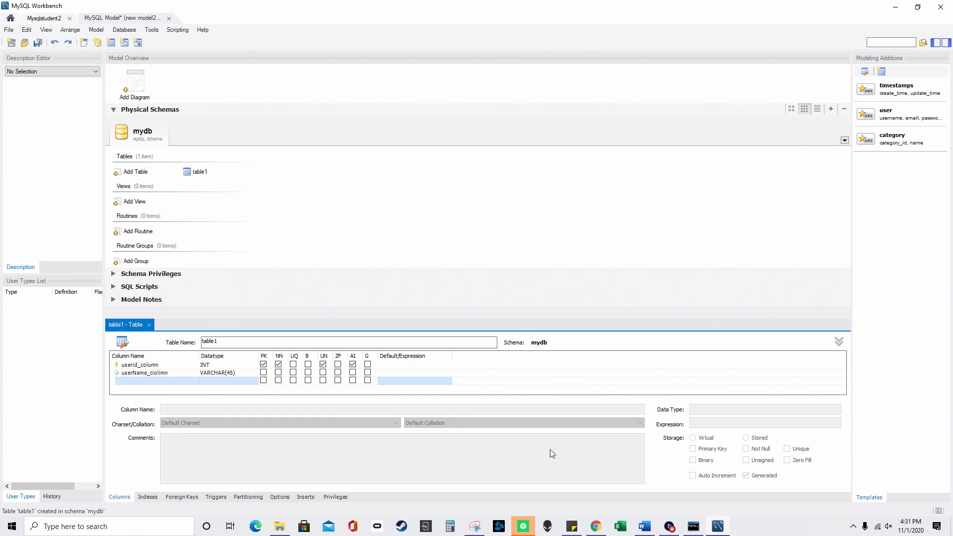
- Close the model document, cancel the save prompt, then bring the Close Document prompt back
{"action": "mouse_move", "coordinate": [708, 519]}
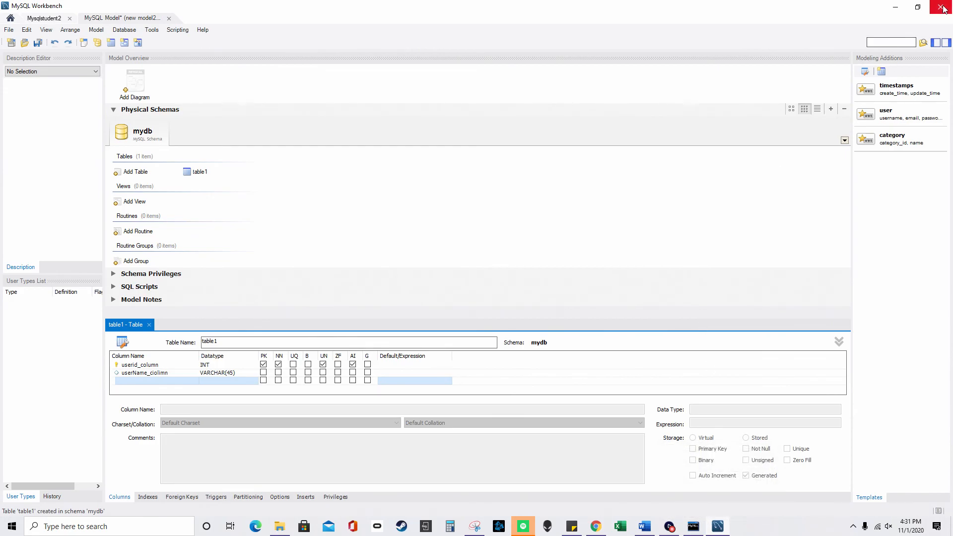
{"action": "left_click", "coordinate": [941, 7]}
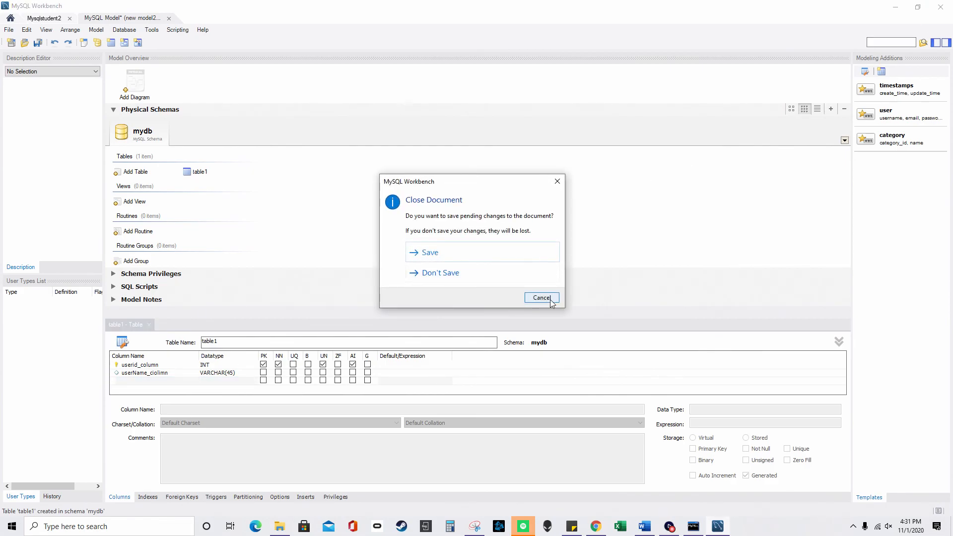
{"action": "left_click", "coordinate": [551, 300]}
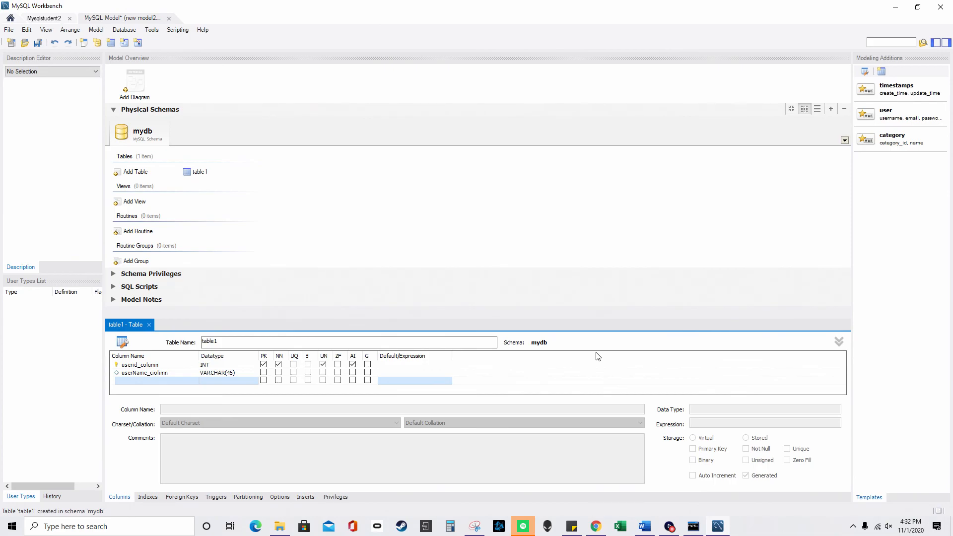
{"action": "left_click", "coordinate": [940, 7]}
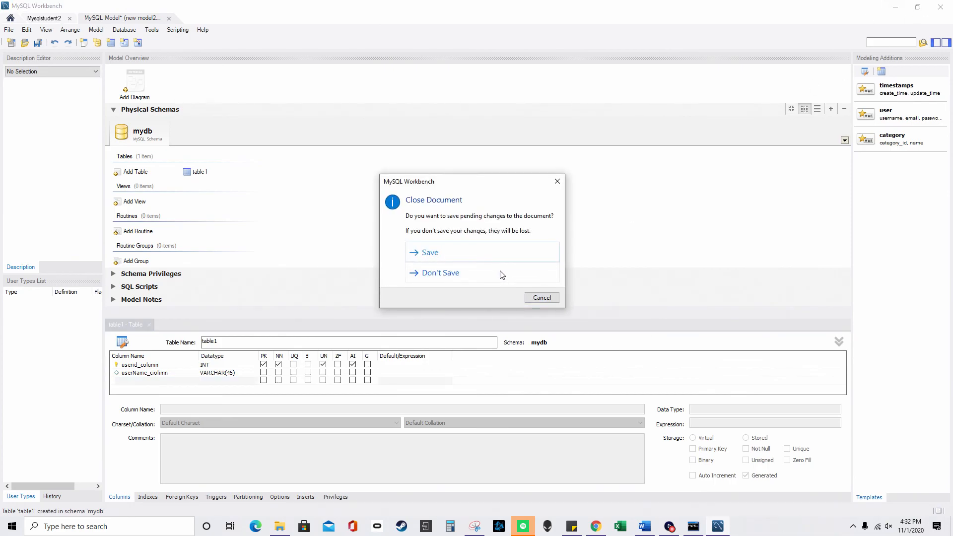